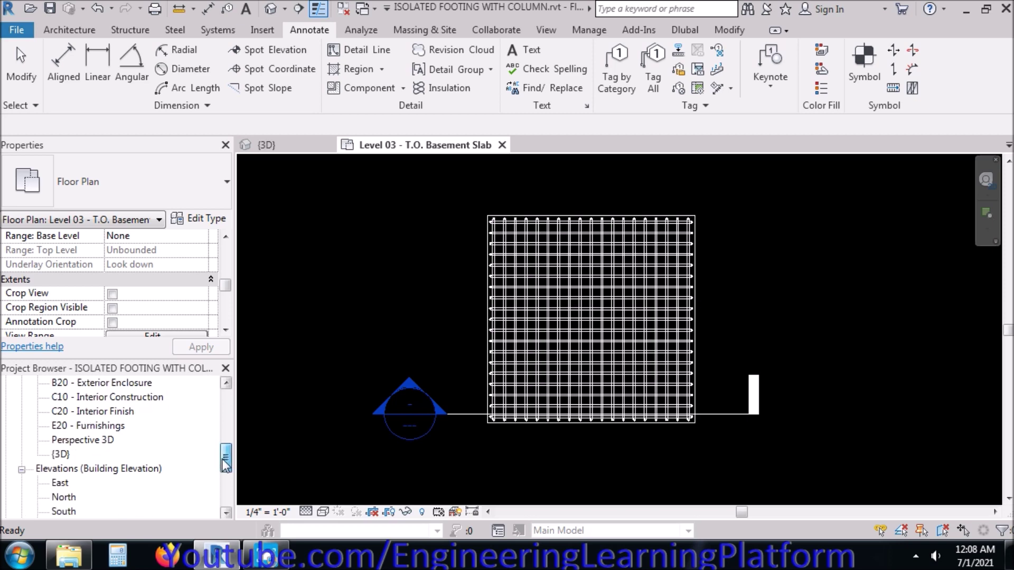
# Open the East elevation, examine the level heights around the footing, and return to the Level 03 - T.O. Basement Slab plan
pyautogui.doubleClick(61, 468)
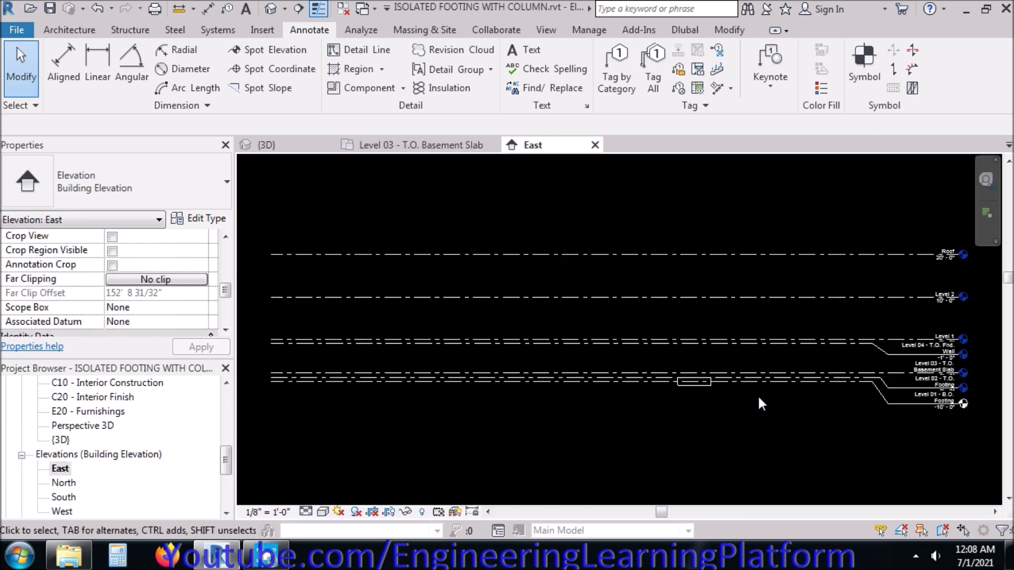
pyautogui.scroll(3, 686, 375)
pyautogui.scroll(-4, 575, 389)
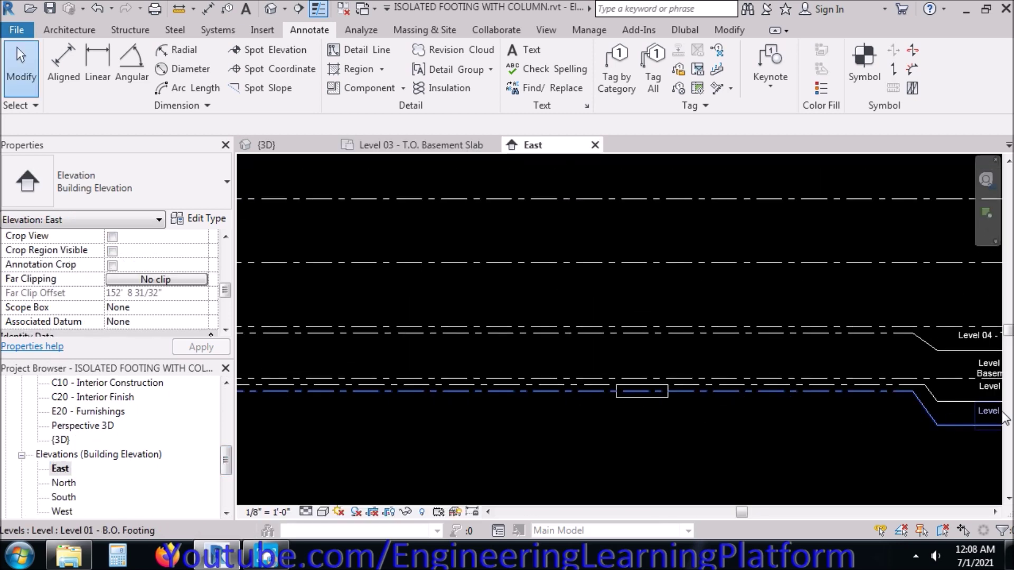
pyautogui.scroll(3, 859, 402)
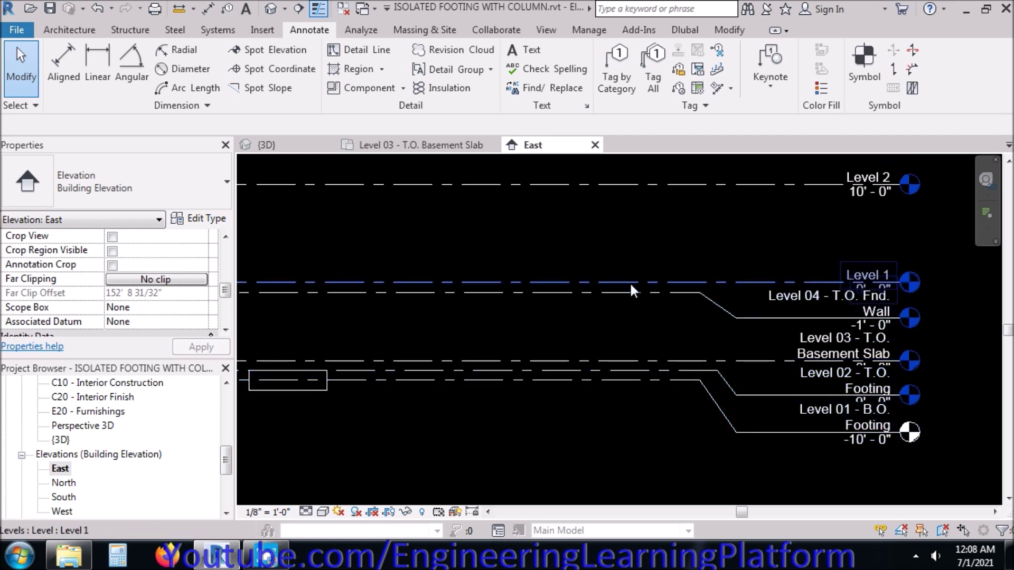
pyautogui.scroll(-1, 654, 314)
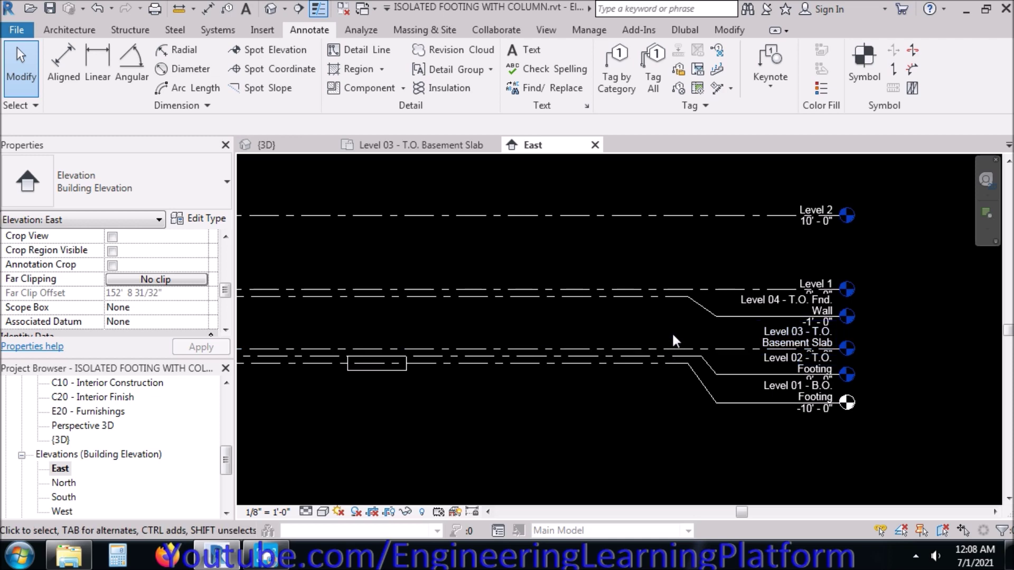
pyautogui.click(399, 149)
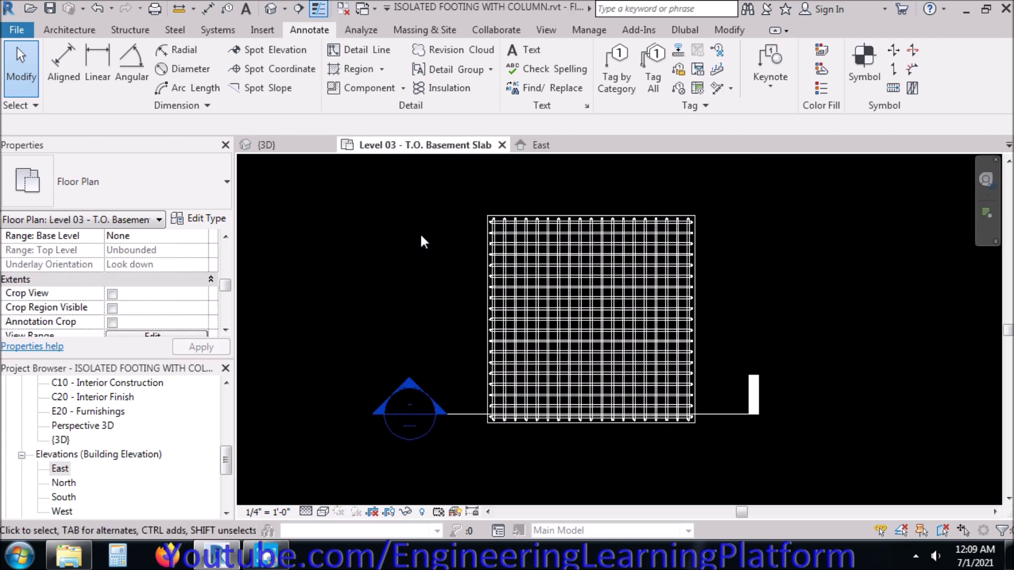
# Start a structural column using the Concrete-Rectangular-Column 24 x 30 type and set its h dimension to 2' 0"
pyautogui.click(129, 30)
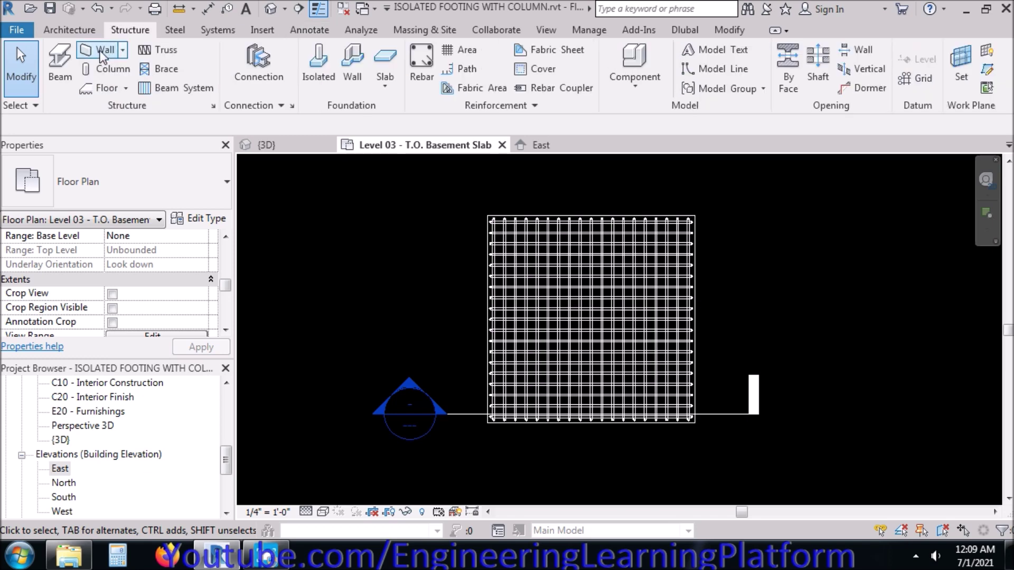
pyautogui.click(102, 69)
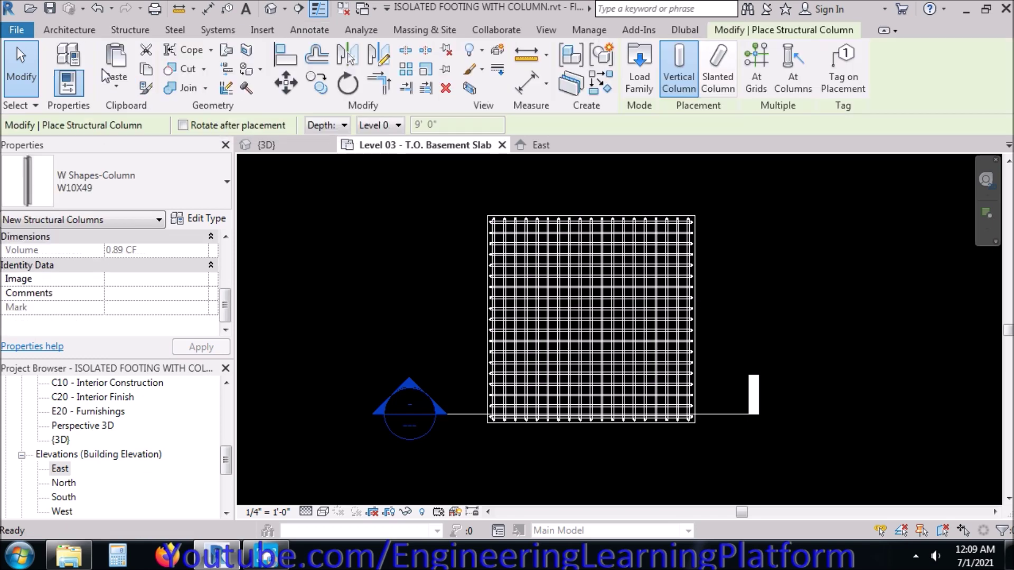
pyautogui.click(134, 174)
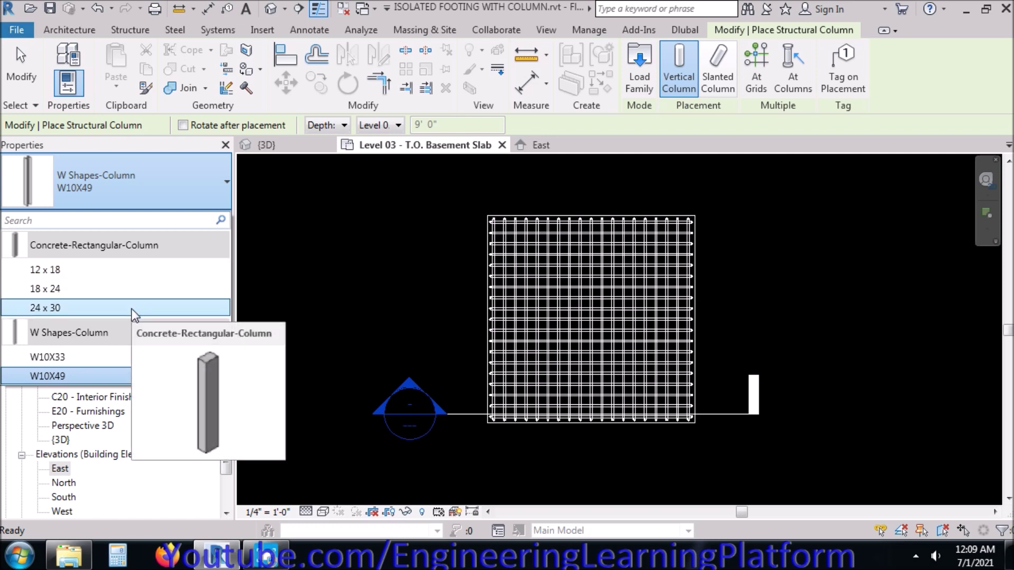
pyautogui.click(131, 309)
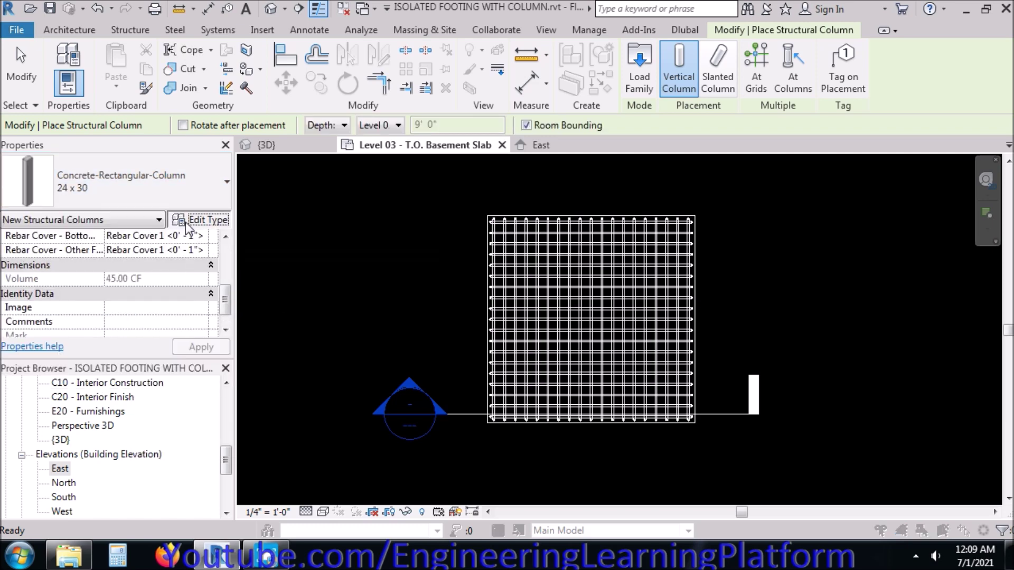
pyautogui.click(199, 220)
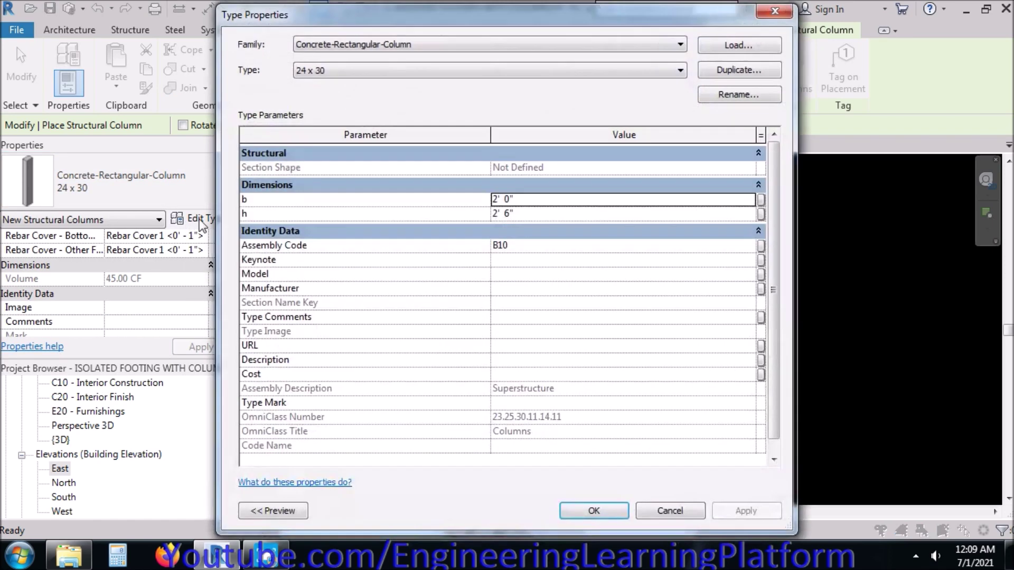
pyautogui.doubleClick(510, 213)
pyautogui.write('0')
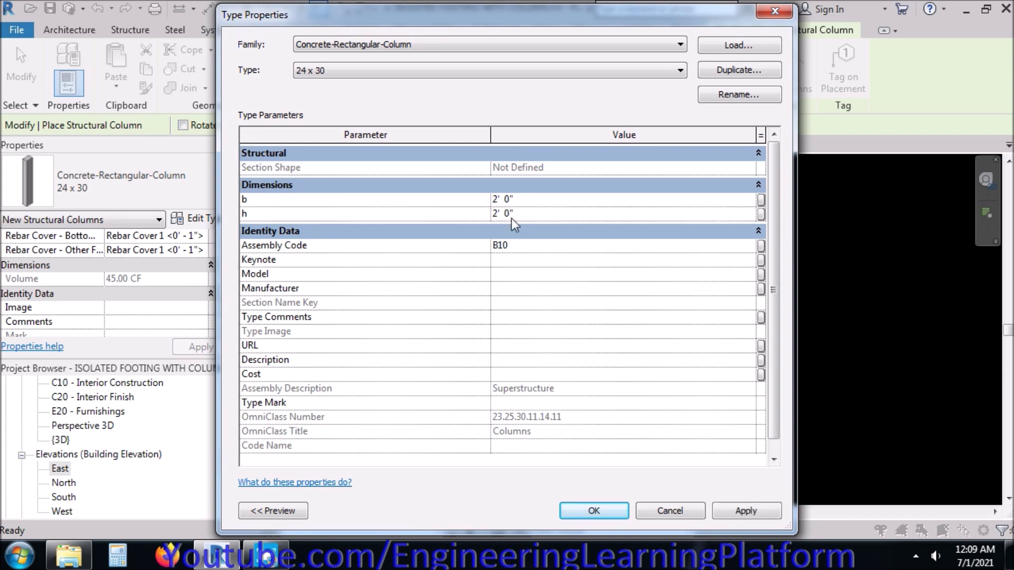
pyautogui.click(602, 509)
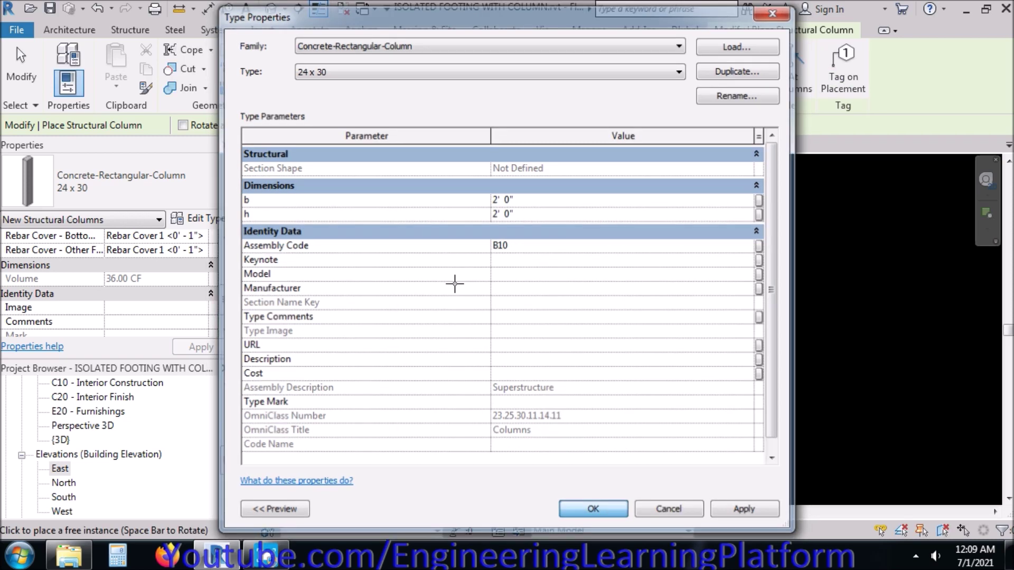
# Set the column placement to Height with Level 04 - T.O. Fnd. Wall as top level, and check the footing in 3D
pyautogui.click(341, 124)
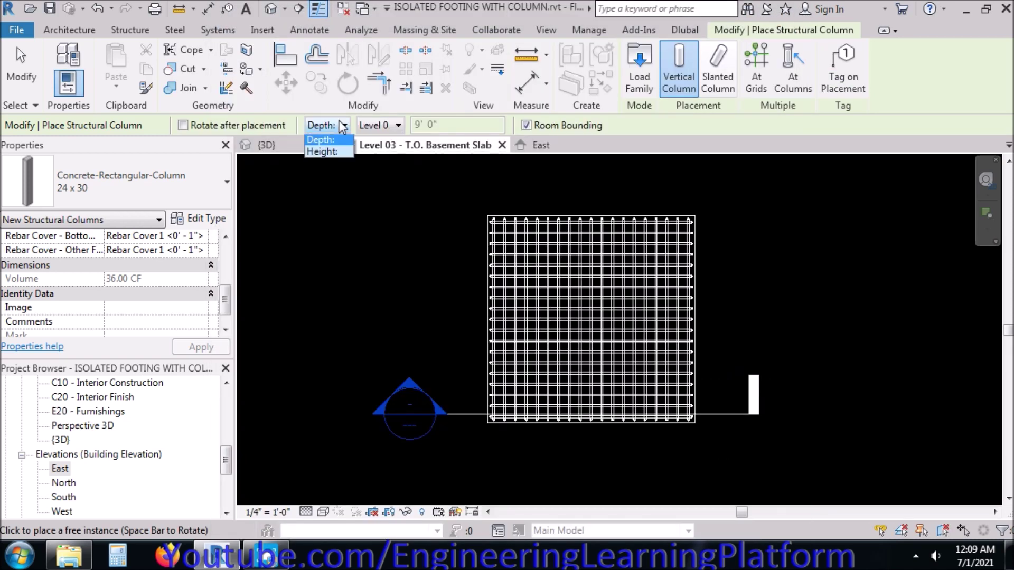
pyautogui.click(378, 125)
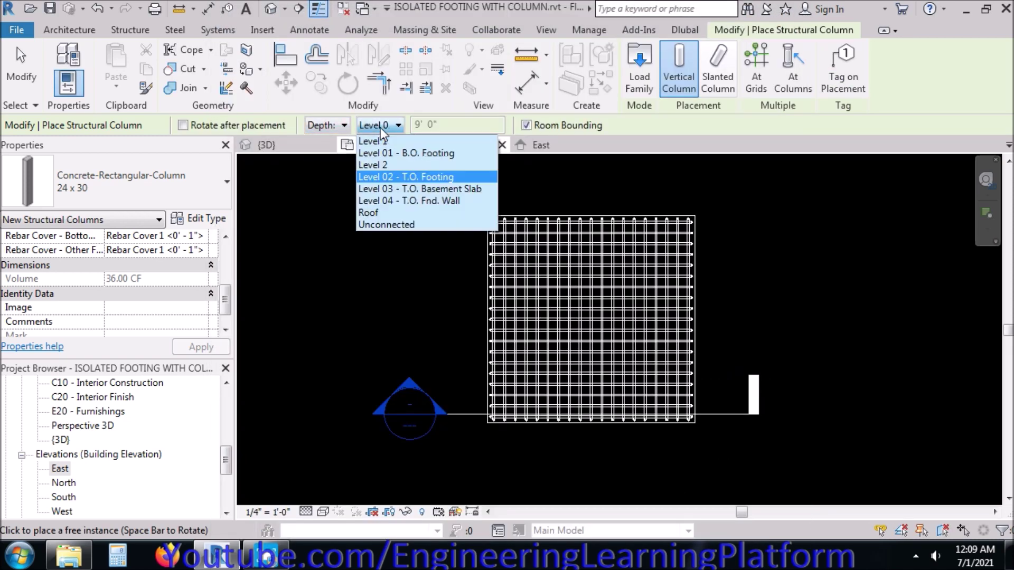
pyautogui.click(418, 176)
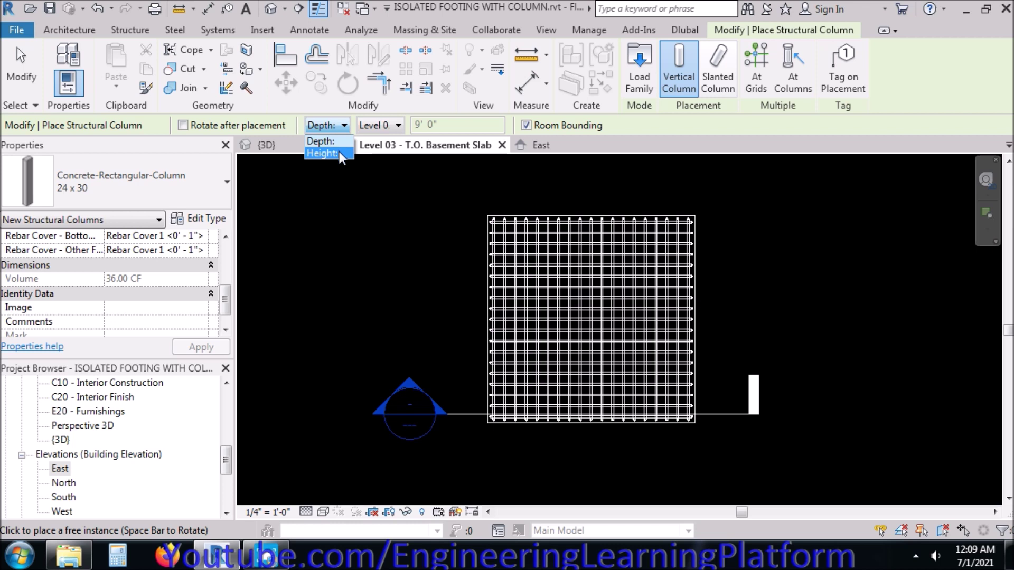
pyautogui.click(340, 152)
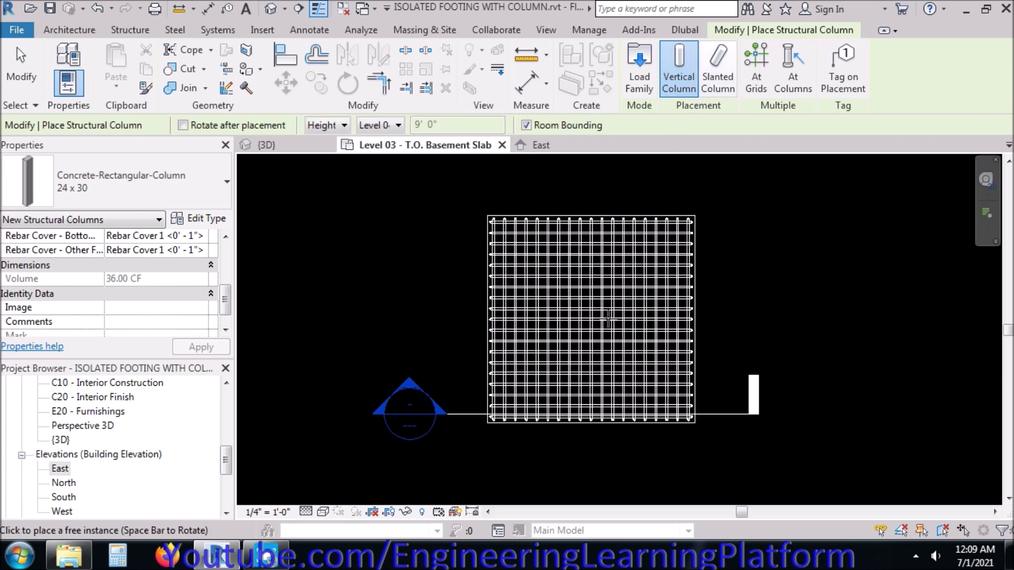
pyautogui.click(302, 147)
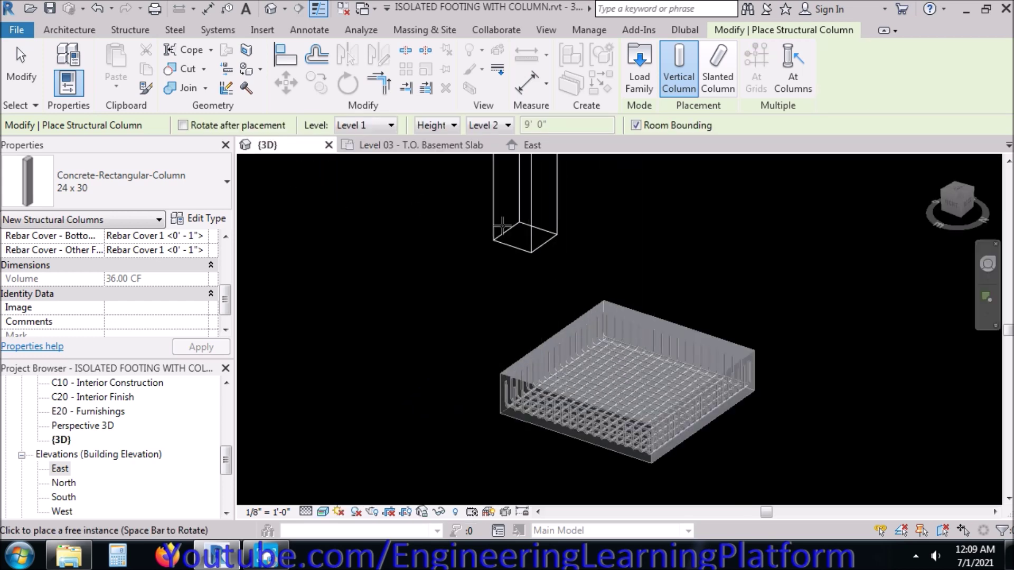
pyautogui.click(440, 148)
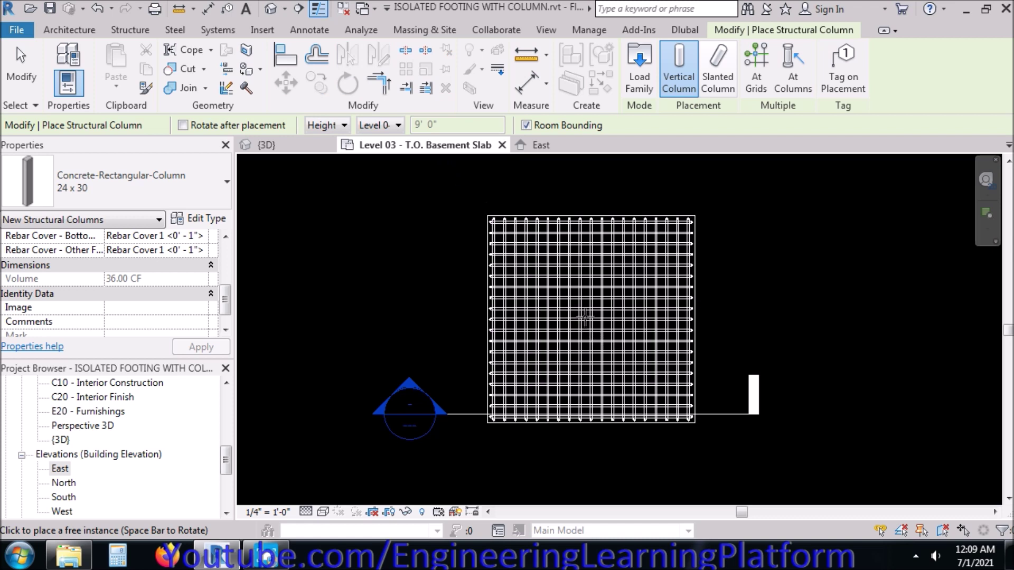
# Display the Level 03 plan in Shaded style and place one column just outside the footing's left edge
pyautogui.click(322, 512)
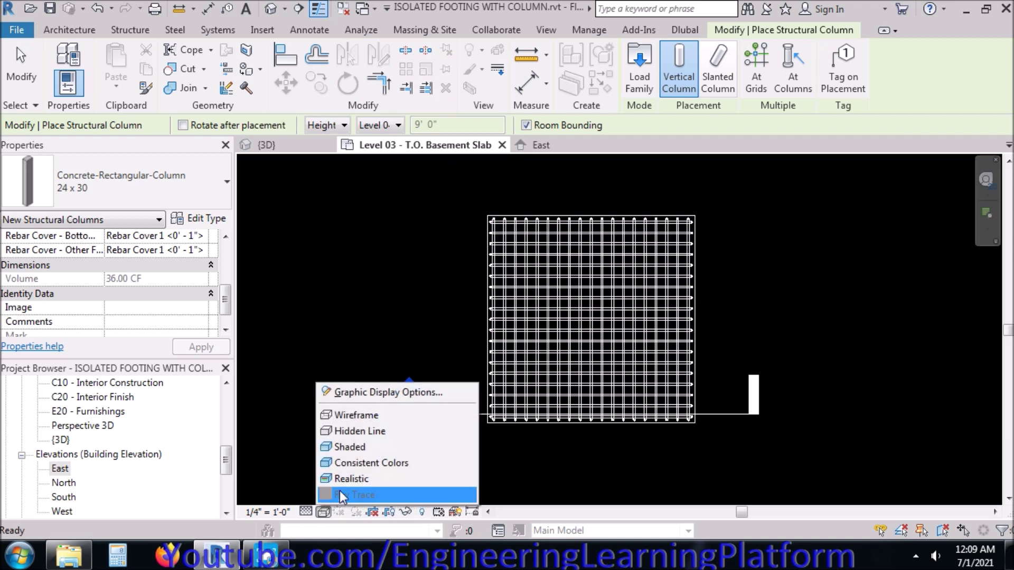
pyautogui.click(352, 452)
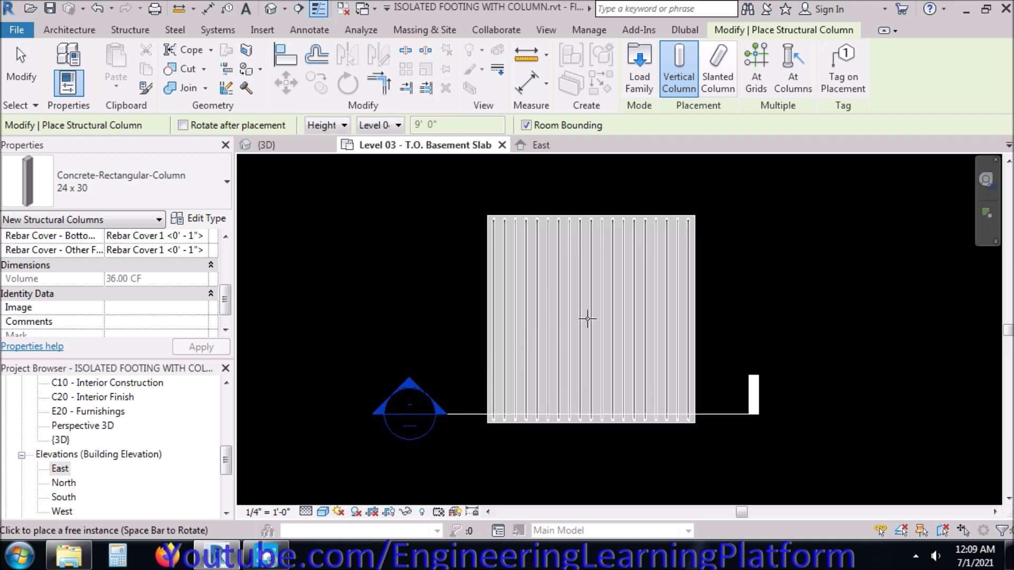
pyautogui.click(458, 283)
pyautogui.press('Escape')
# Move the column horizontally onto the upper middle part of the footing
pyautogui.click(461, 301)
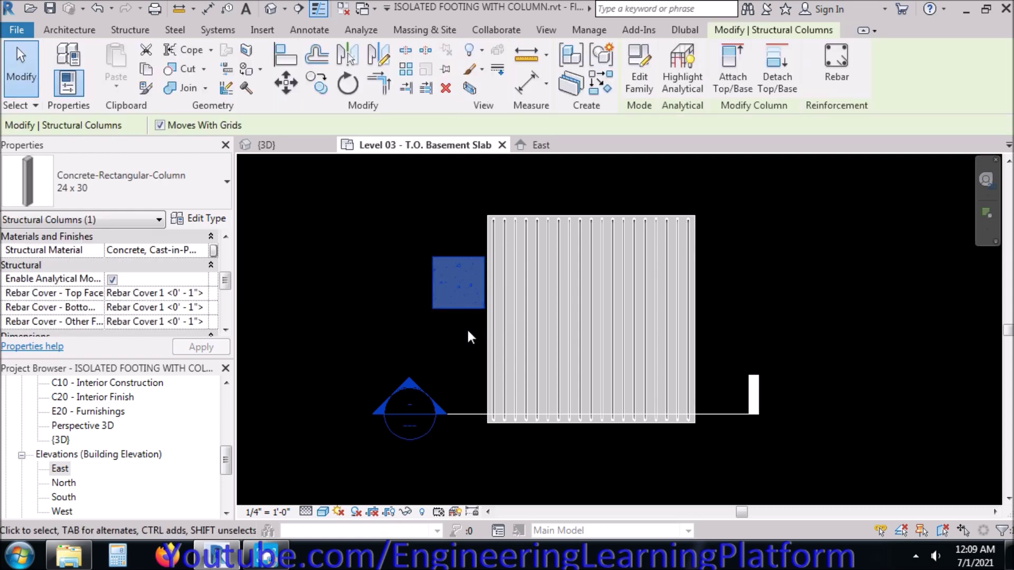
pyautogui.click(285, 83)
pyautogui.click(462, 285)
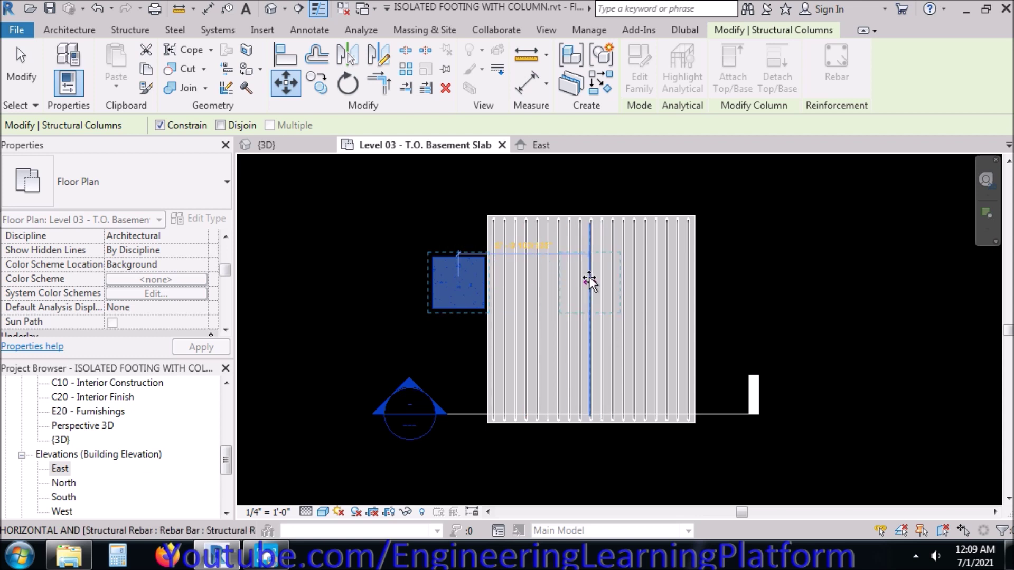
pyautogui.click(586, 211)
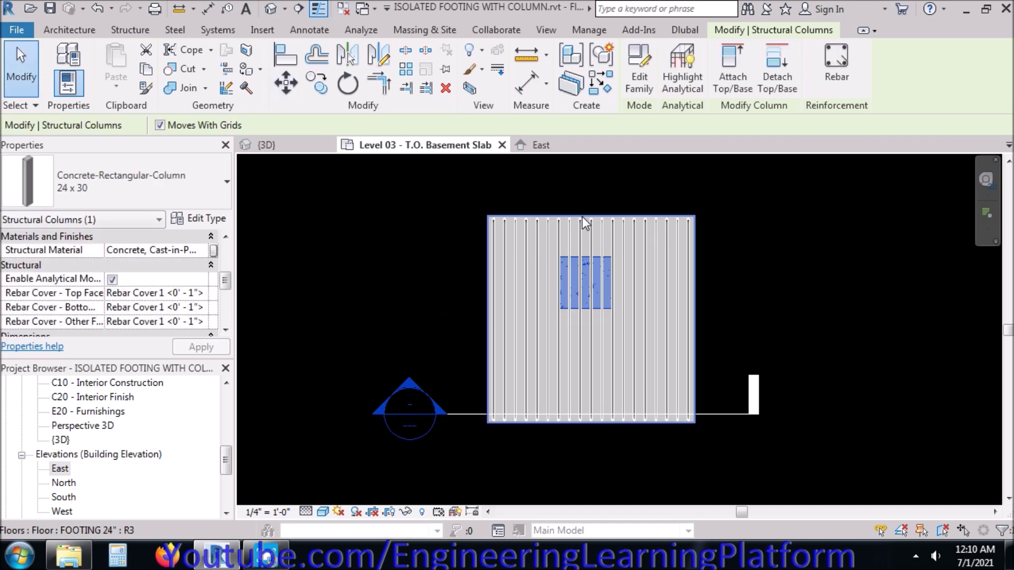
pyautogui.press('Escape')
# Dismiss the warning and draw a vertical thin detail line from the footing's upper edge midpoint down past its lower edge
pyautogui.click(309, 30)
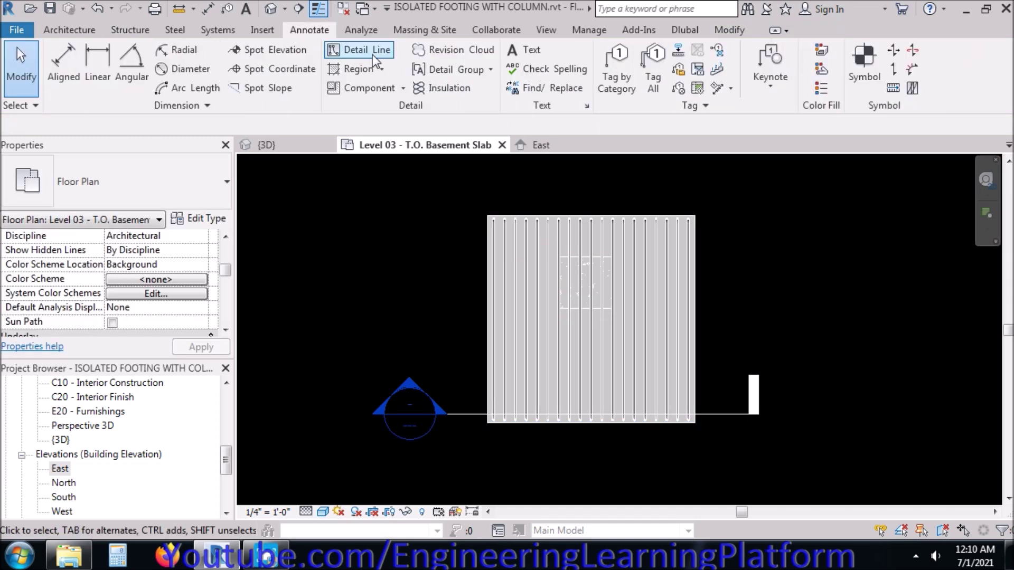
pyautogui.click(361, 30)
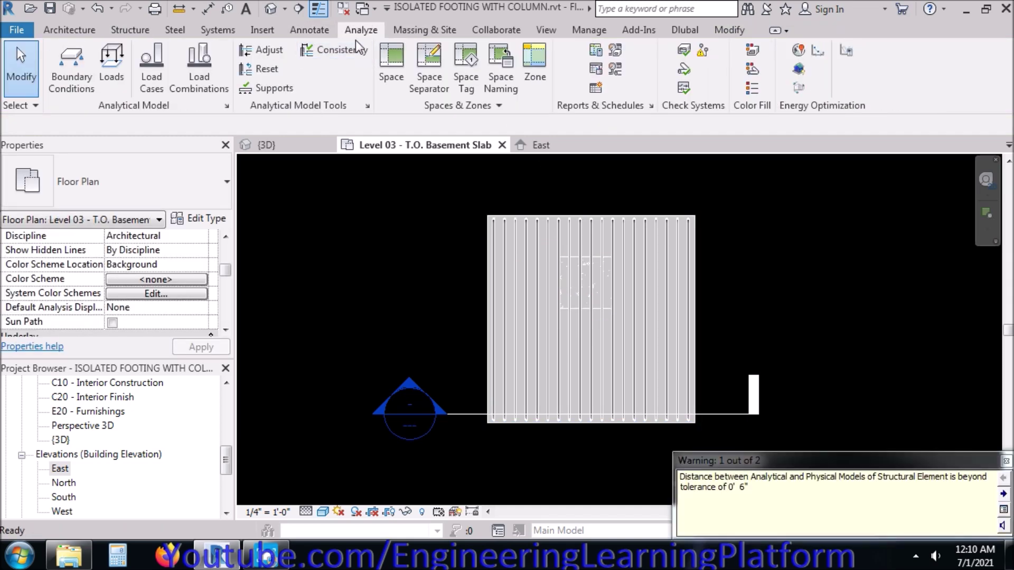
pyautogui.click(323, 31)
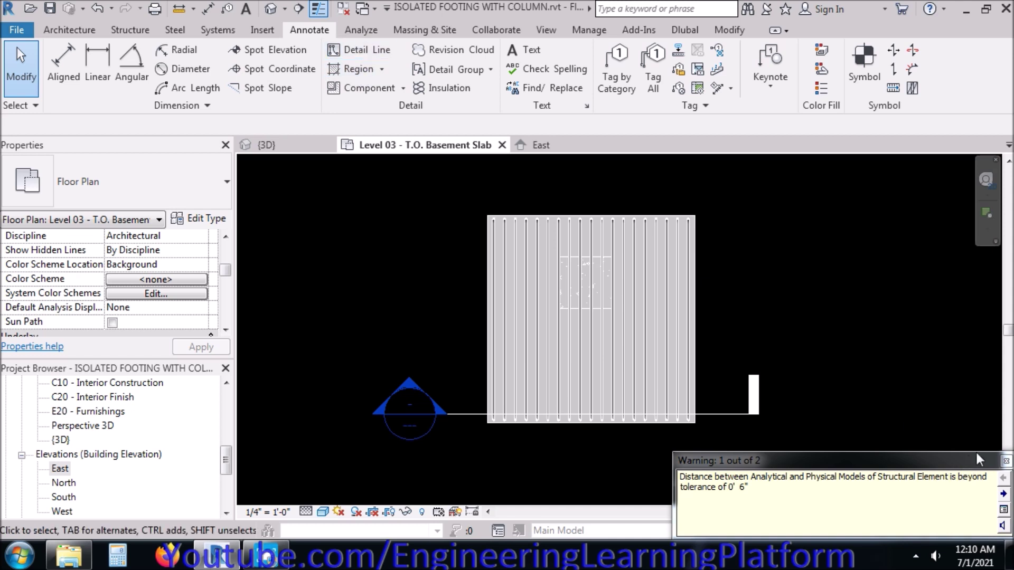
pyautogui.click(1005, 461)
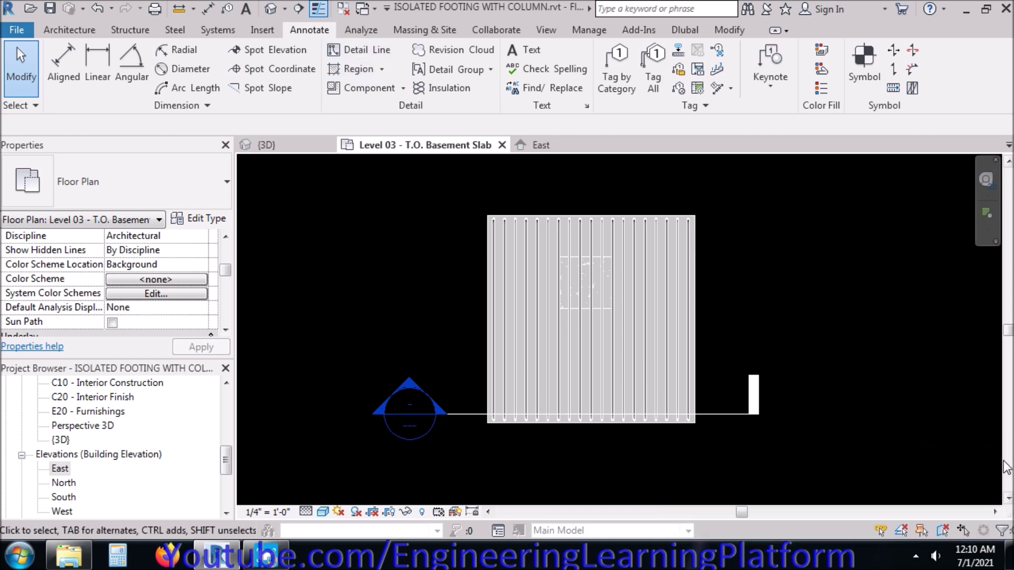
pyautogui.click(362, 50)
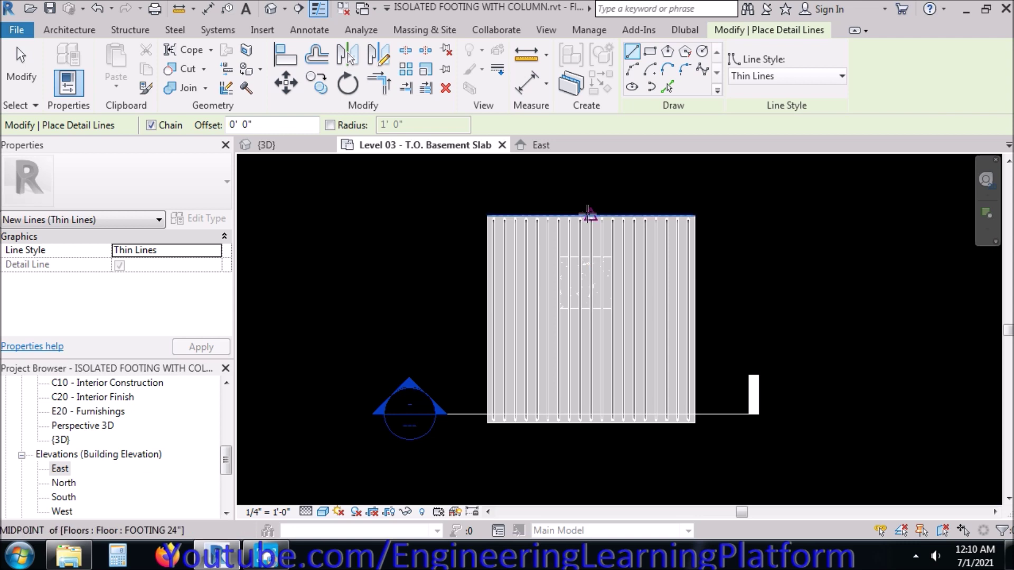
pyautogui.click(588, 215)
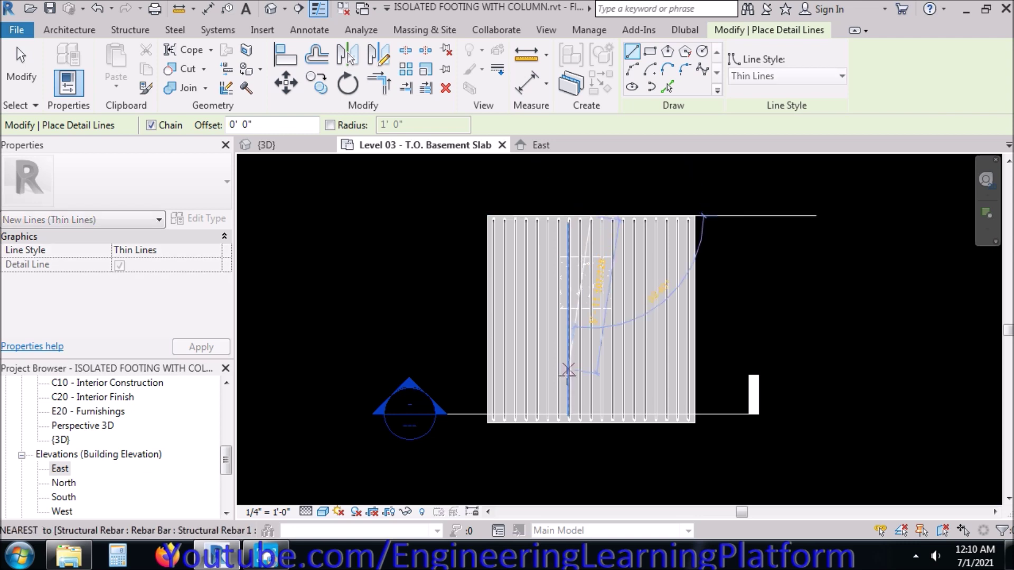
pyautogui.click(590, 465)
pyautogui.press('Escape')
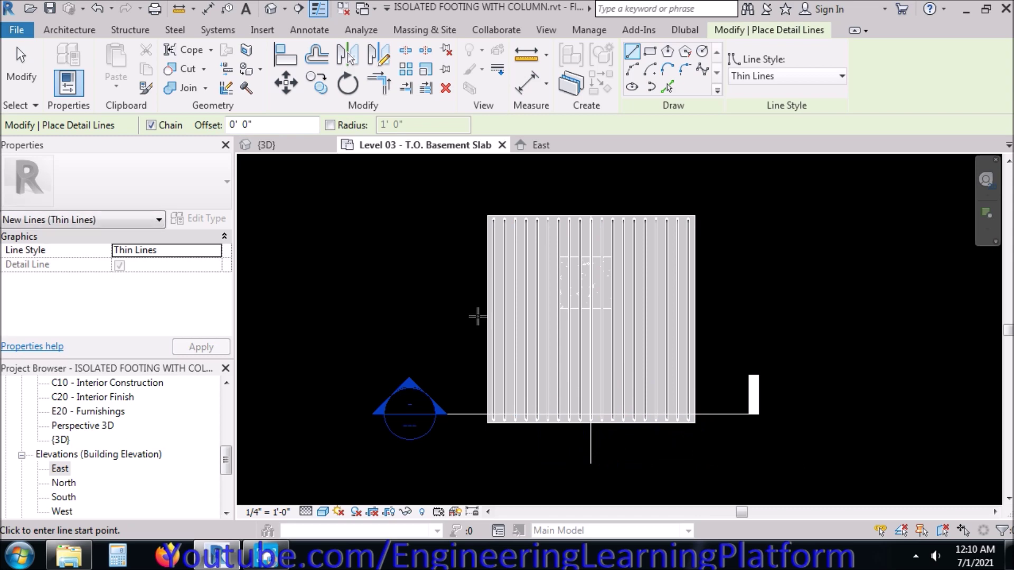
# Draw a horizontal thin detail line from the footing's left edge midpoint to beyond its right edge
pyautogui.click(489, 320)
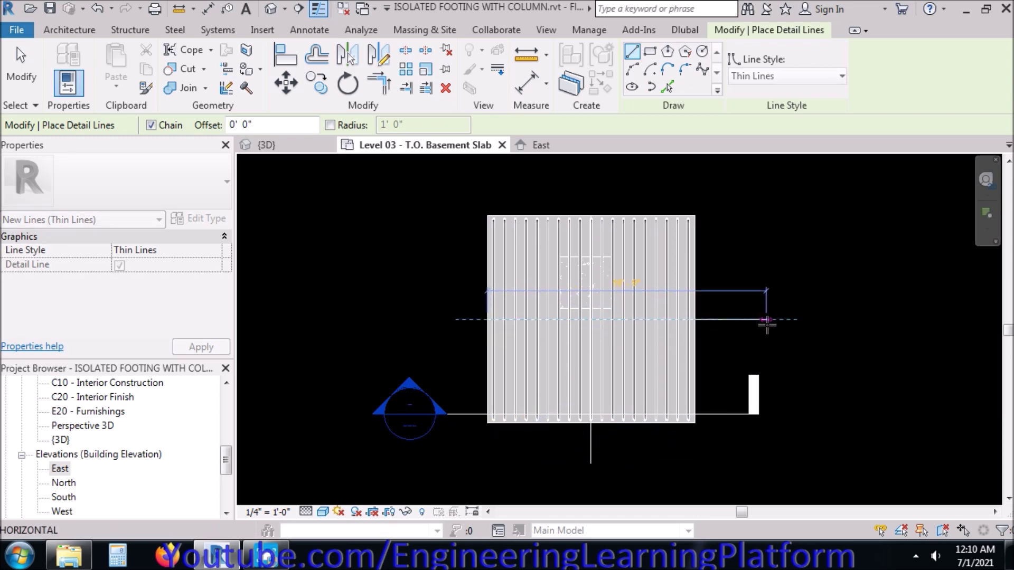
pyautogui.click(769, 320)
pyautogui.press('Escape')
pyautogui.press('Escape')
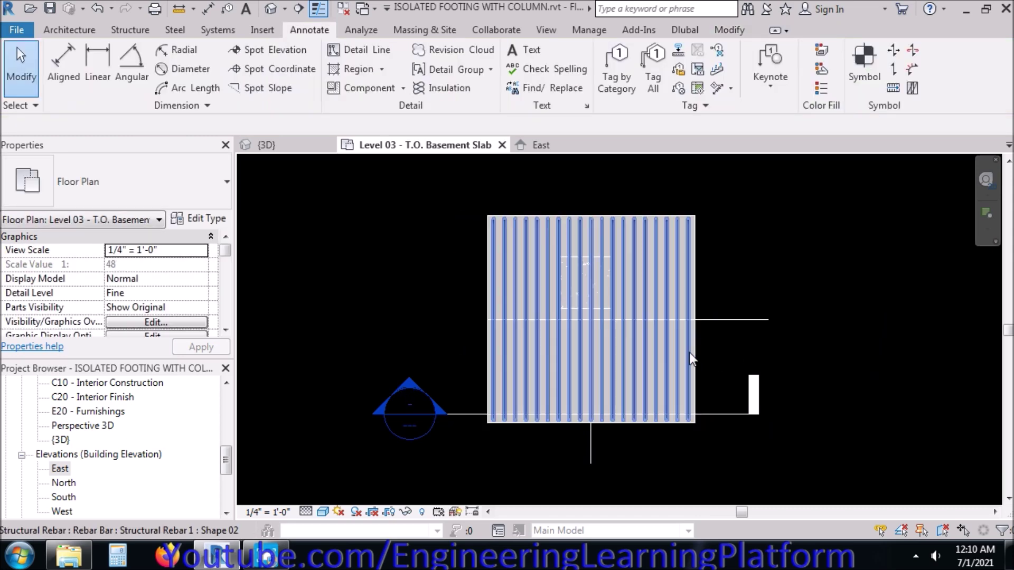
# Hide the footing's rebar set in the Level 03 plan view
pyautogui.click(690, 353)
pyautogui.rightClick(775, 272)
pyautogui.moveTo(834, 243)
pyautogui.click(764, 242)
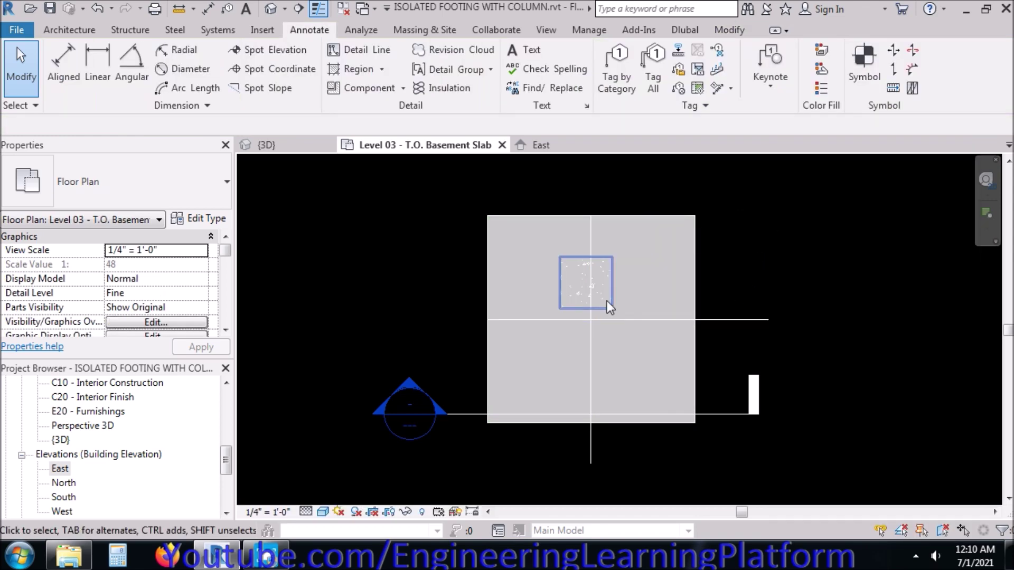
# Move the column vertically down so its center lies on the horizontal detail line across the footing
pyautogui.click(608, 286)
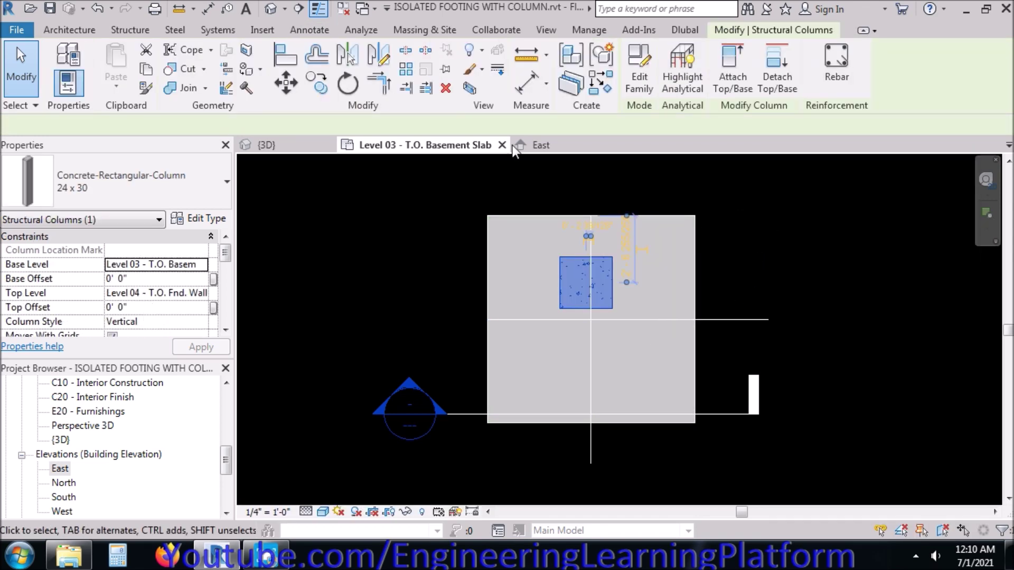
pyautogui.click(291, 76)
pyautogui.click(586, 309)
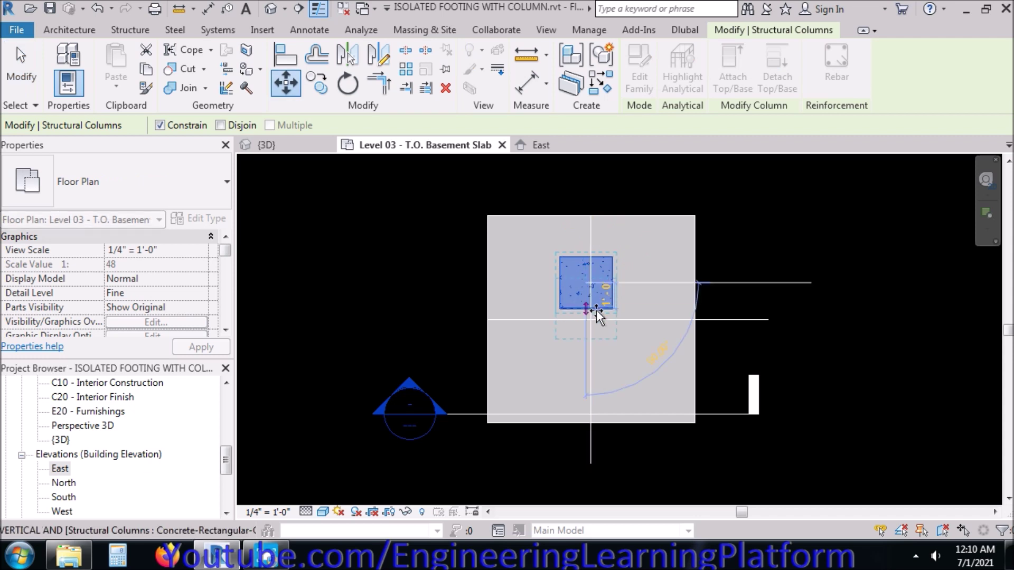
pyautogui.click(594, 322)
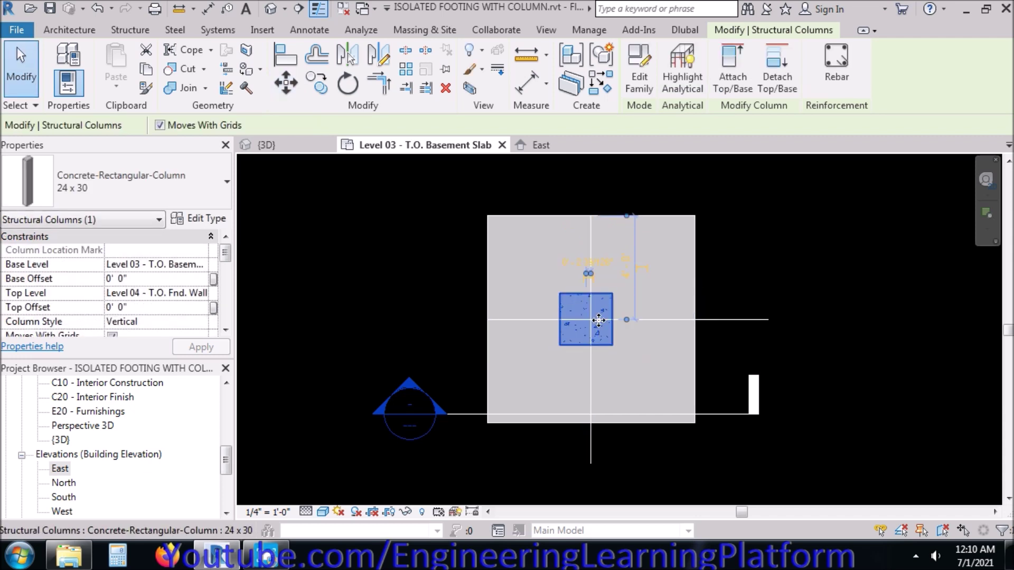
# Move the column horizontally so its center sits on the intersection of the two detail lines
pyautogui.scroll(2, 607, 331)
pyautogui.press('m')
pyautogui.press('v')
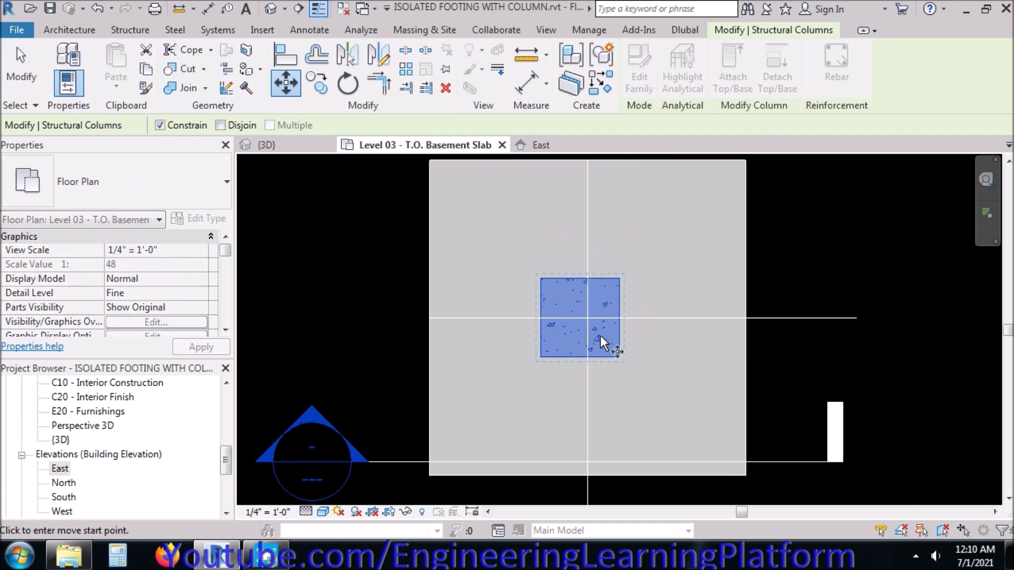
pyautogui.click(581, 319)
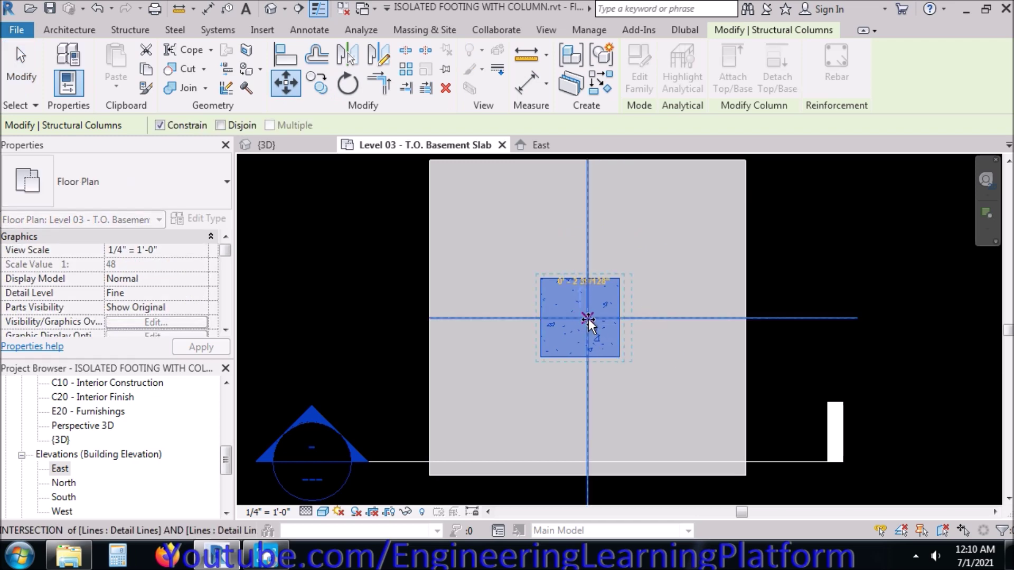
pyautogui.click(589, 319)
pyautogui.press('Escape')
# Delete the horizontal and vertical detail lines used as centering guides on the footing
pyautogui.click(845, 318)
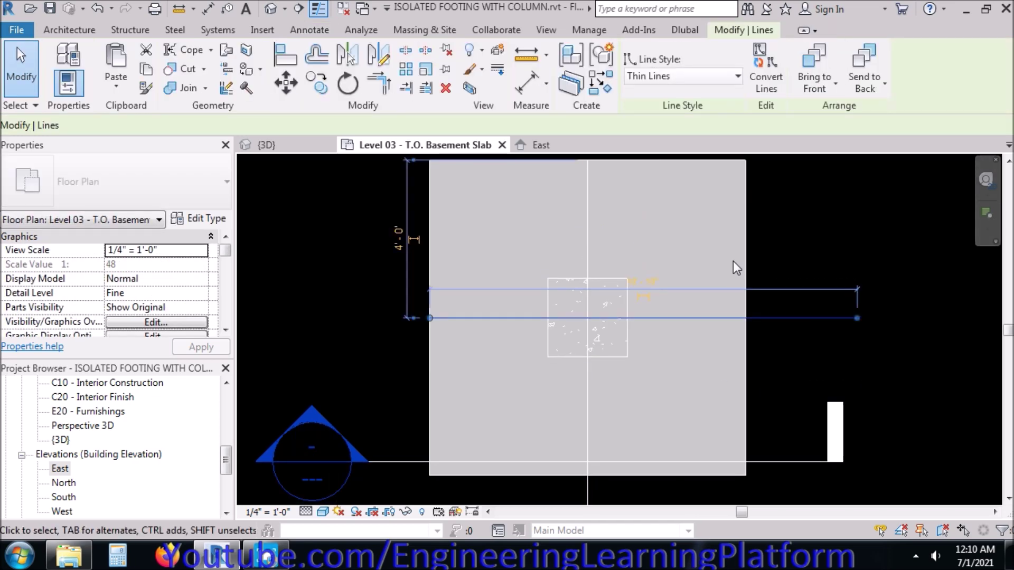
pyautogui.scroll(-2, 733, 261)
pyautogui.keyDown('ctrl'); pyautogui.click(637, 416); pyautogui.keyUp('ctrl')
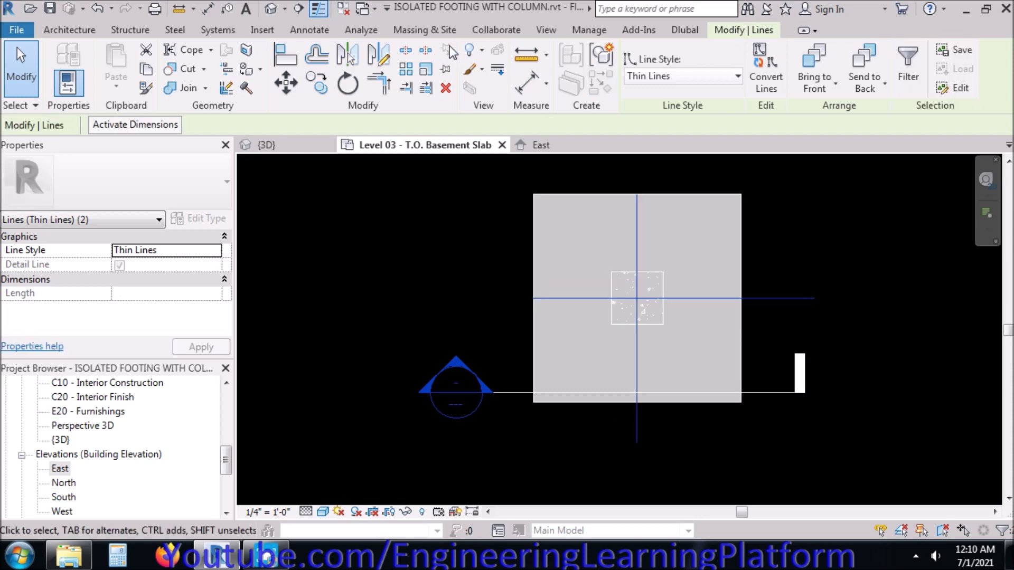
pyautogui.click(446, 90)
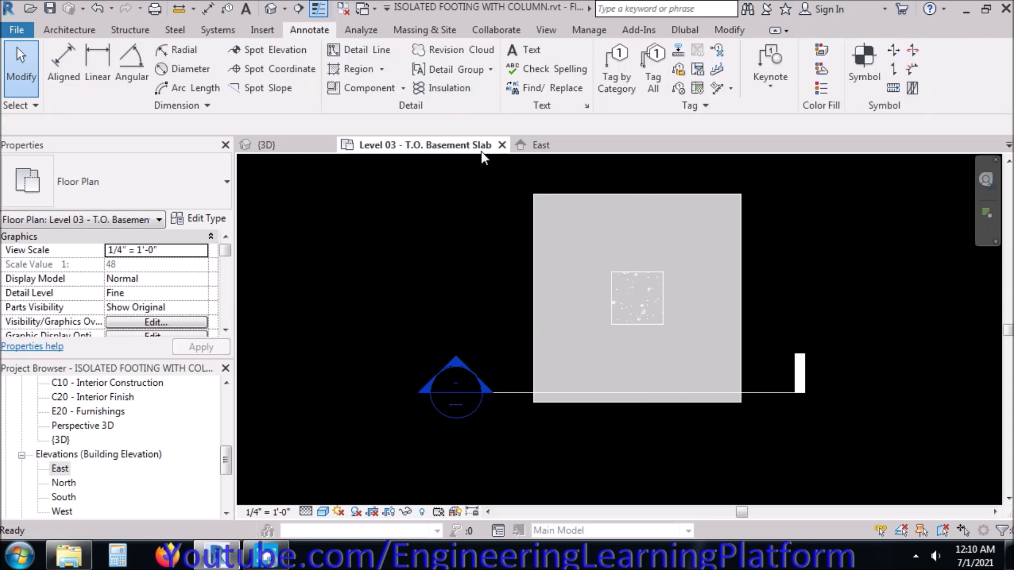
# In the 3D view, set the column's base level to Level 02 - T.O. Footing
pyautogui.click(264, 144)
pyautogui.moveTo(531, 302)
pyautogui.keyDown('shift'); pyautogui.mouseDown(button='middle')
pyautogui.moveTo(543, 220)
pyautogui.moveTo(534, 269)
pyautogui.moveTo(549, 255)
pyautogui.moveTo(545, 270)
pyautogui.moveTo(515, 307)
pyautogui.mouseUp(button='middle'); pyautogui.keyUp('shift')
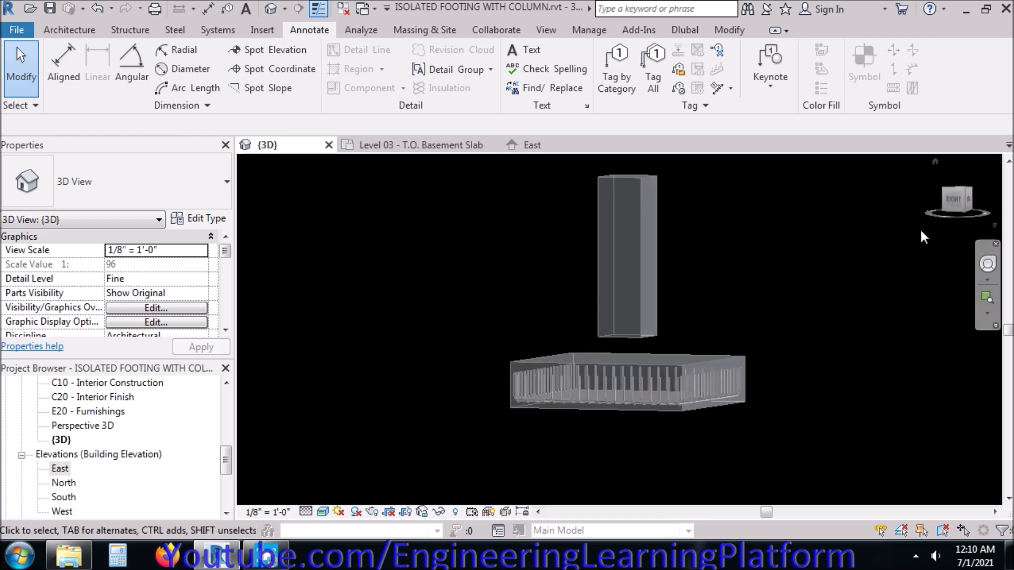
pyautogui.click(959, 202)
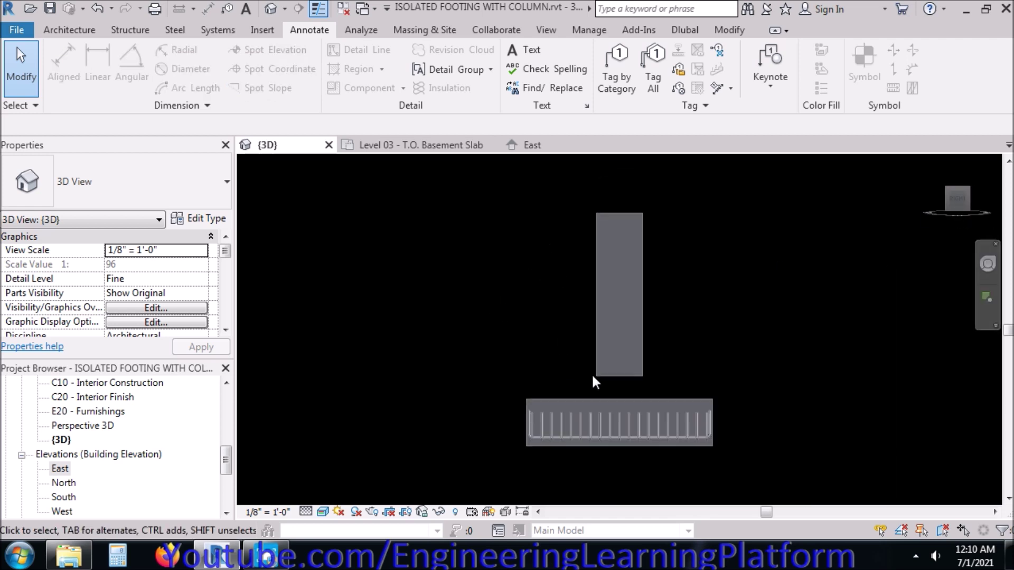
pyautogui.click(640, 369)
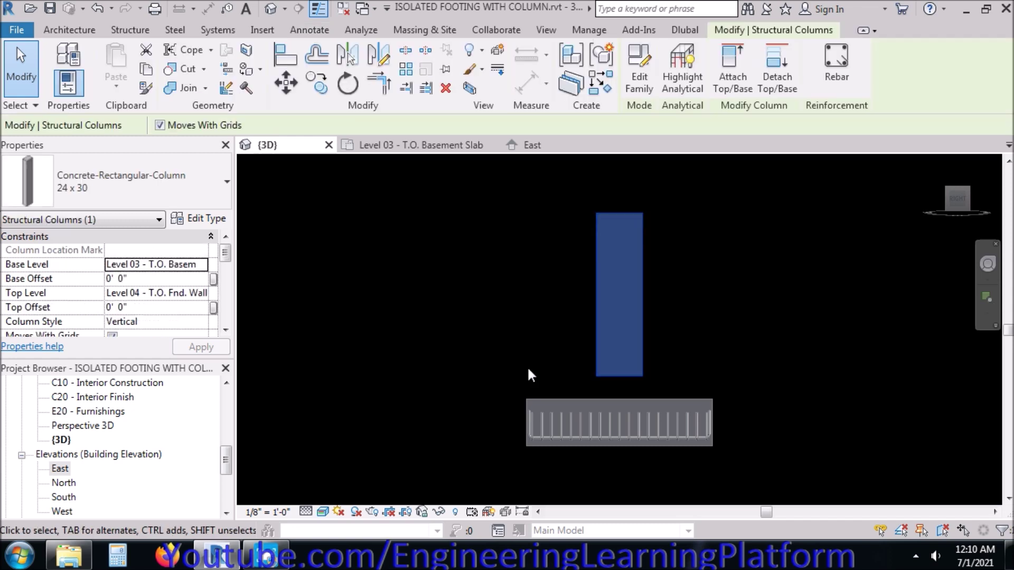
pyautogui.click(200, 265)
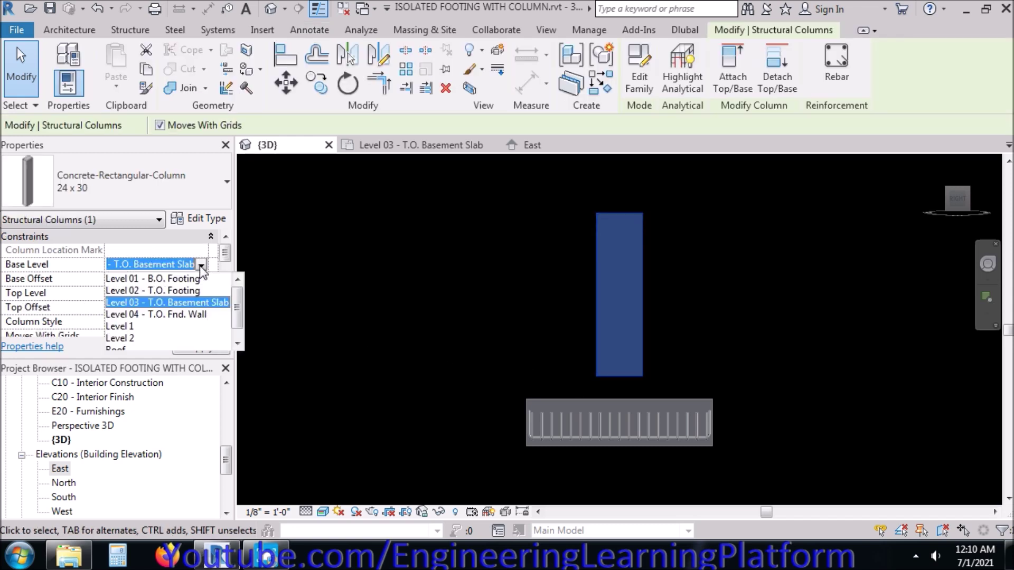
pyautogui.click(198, 294)
pyautogui.click(217, 351)
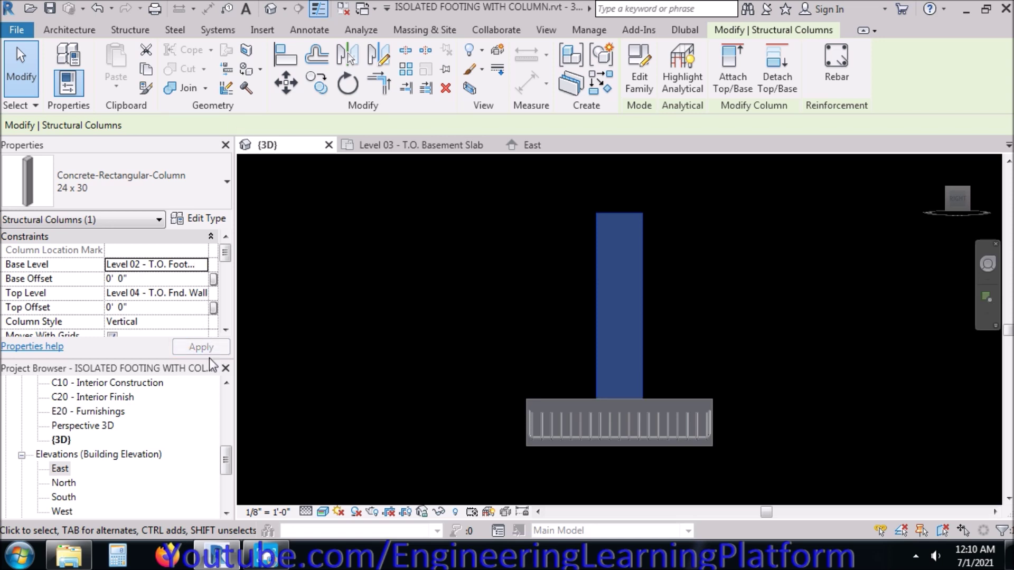
pyautogui.click(444, 376)
pyautogui.moveTo(445, 376)
pyautogui.keyDown('shift'); pyautogui.mouseDown(button='middle')
pyautogui.moveTo(711, 376)
pyautogui.moveTo(667, 435)
pyautogui.moveTo(671, 447)
pyautogui.mouseUp(button='middle'); pyautogui.keyUp('shift')
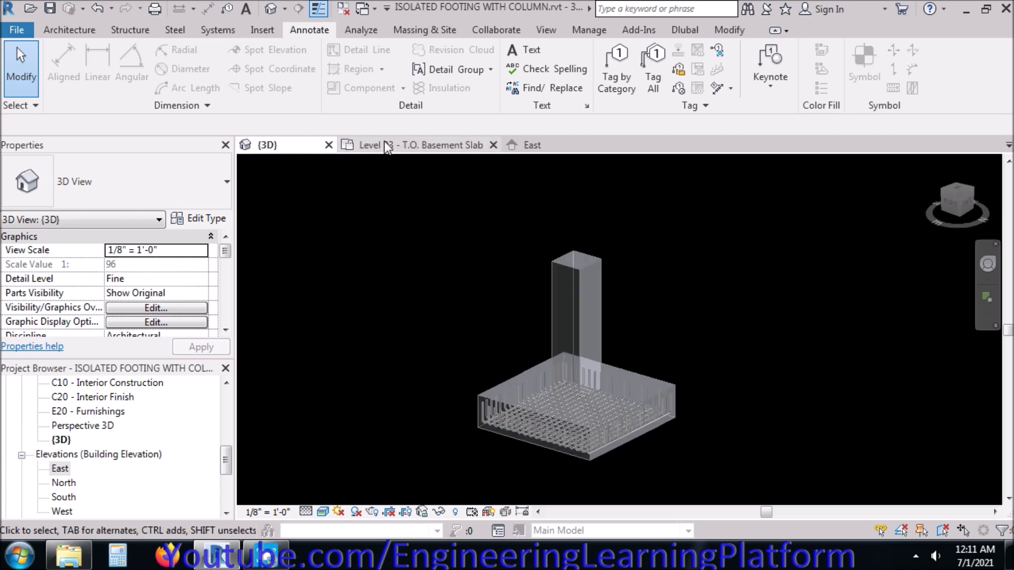
pyautogui.click(544, 146)
pyautogui.moveTo(372, 324); pyautogui.dragTo(467, 342, button='middle')
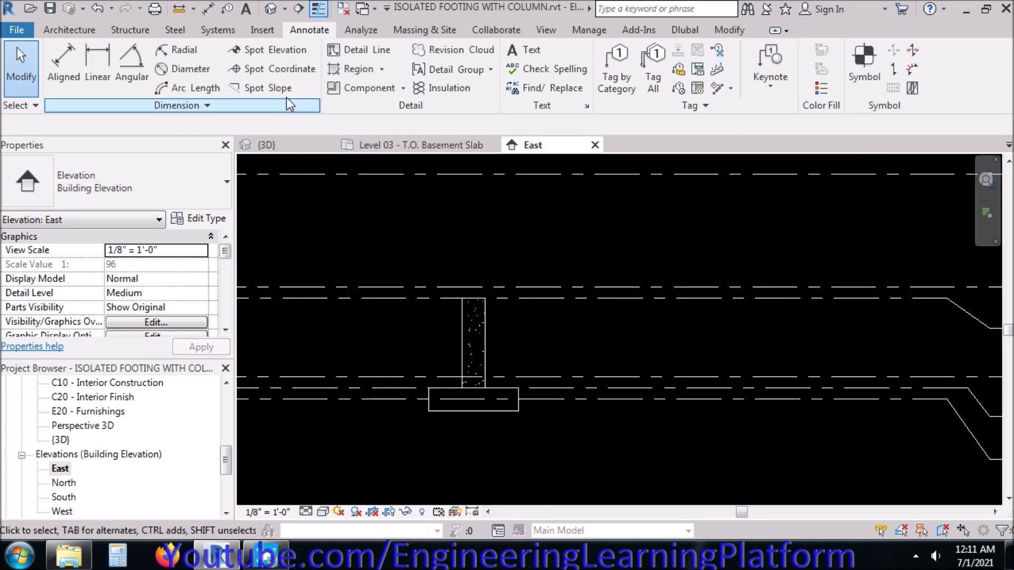
pyautogui.click(299, 10)
pyautogui.click(418, 343)
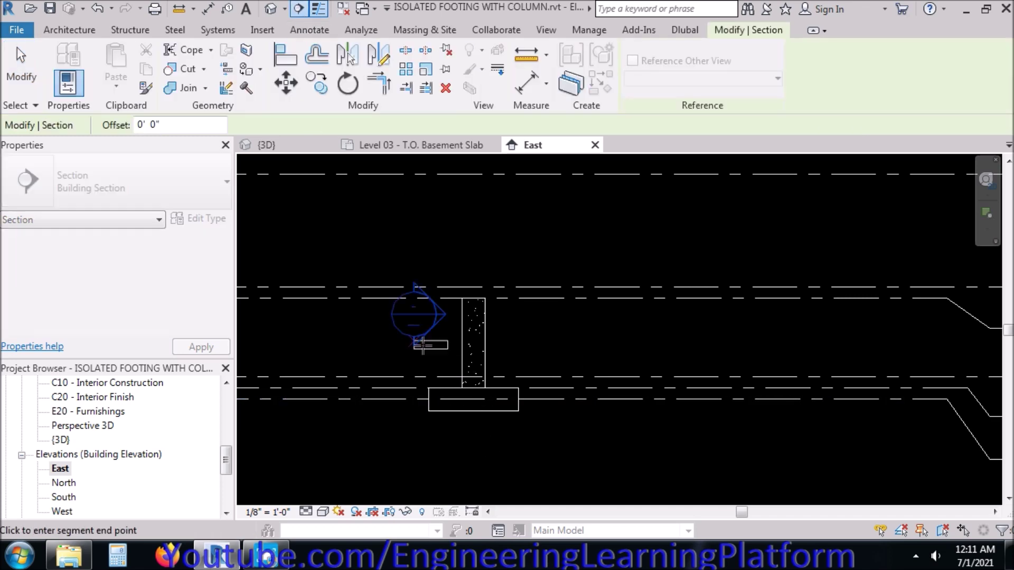
pyautogui.press('Escape')
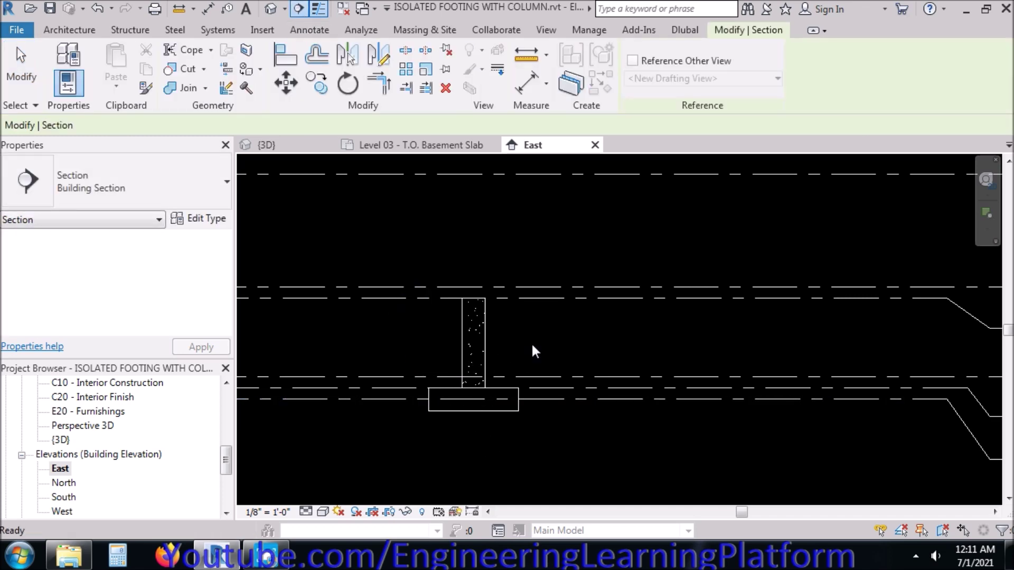
pyautogui.press('Escape')
# Return to the Level 03 - T.O. Basement Slab plan and set its visual style to Wireframe
pyautogui.click(439, 146)
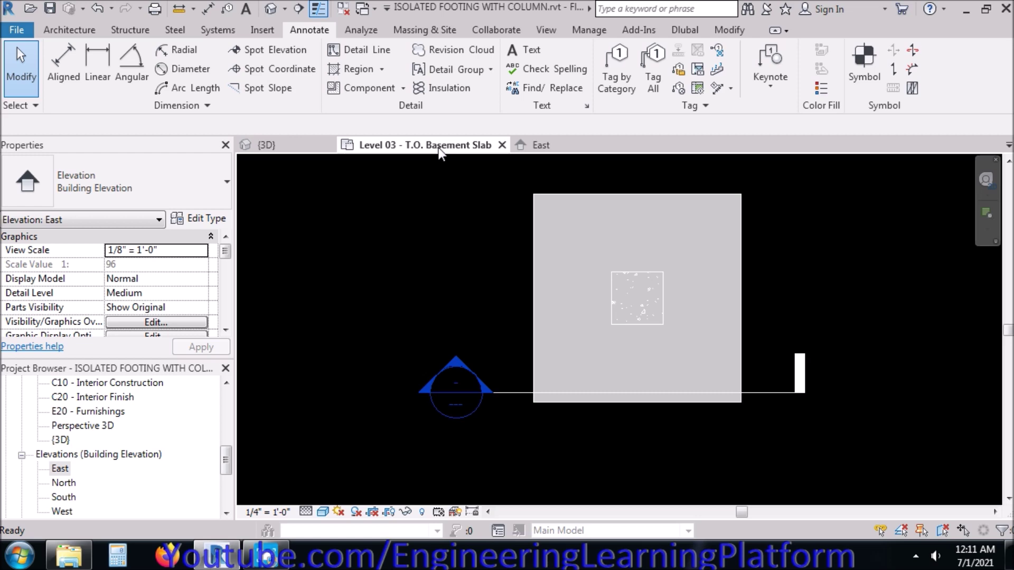
pyautogui.click(652, 322)
pyautogui.click(479, 483)
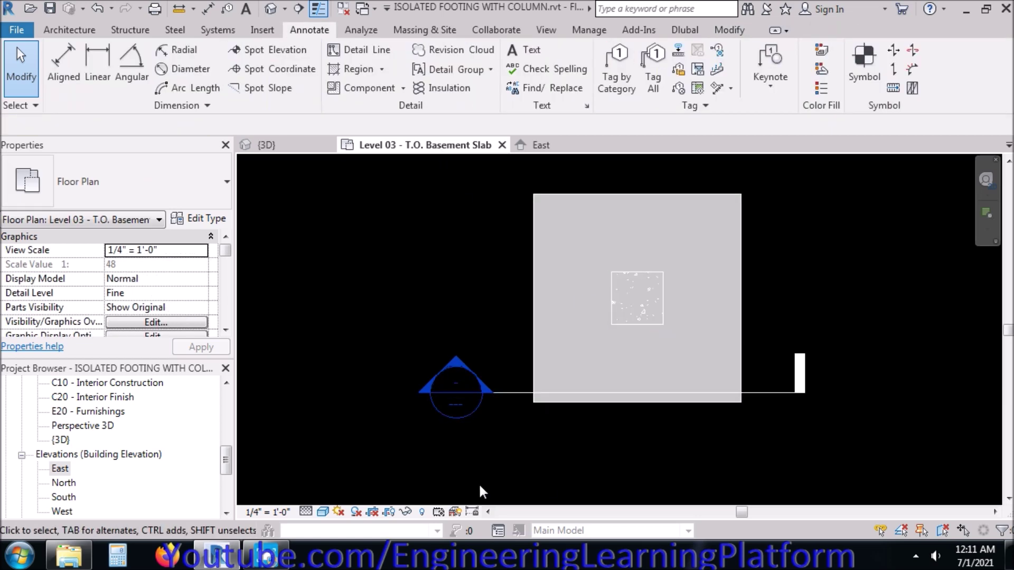
pyautogui.click(323, 513)
pyautogui.click(417, 416)
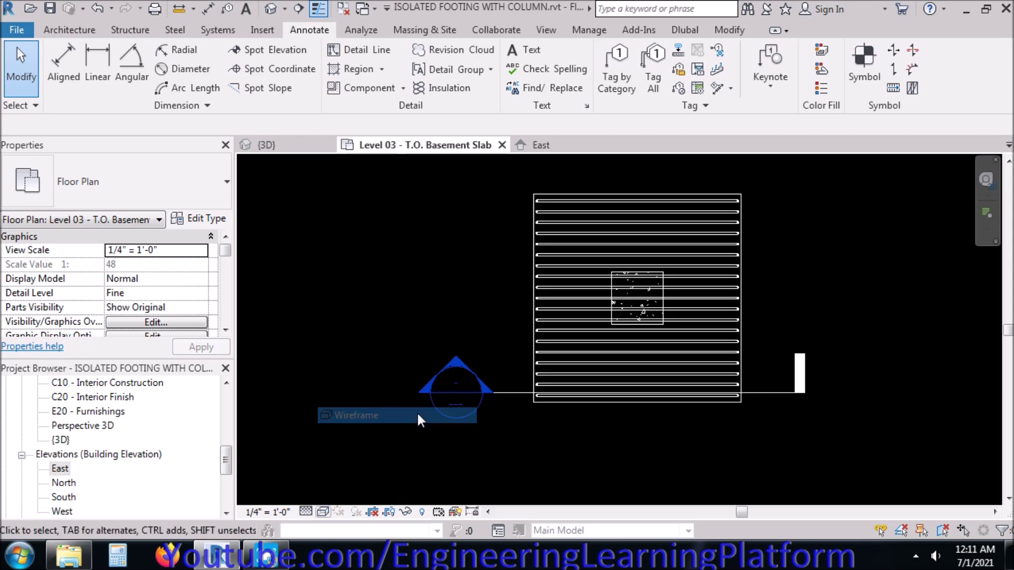
# Hide the footing's horizontal rebar set as an element in the Level 03 plan
pyautogui.click(557, 363)
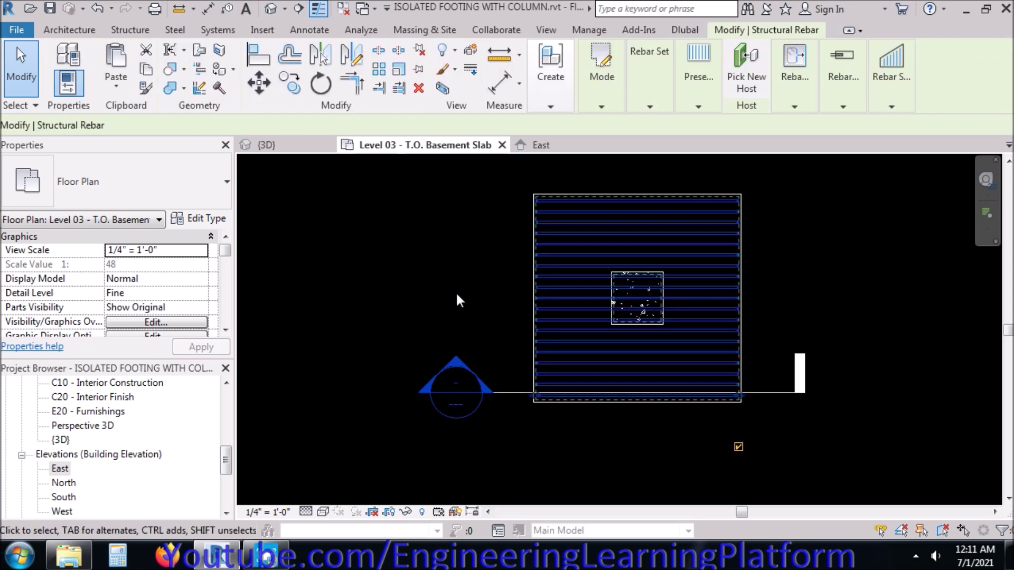
pyautogui.rightClick(457, 300)
pyautogui.moveTo(547, 239)
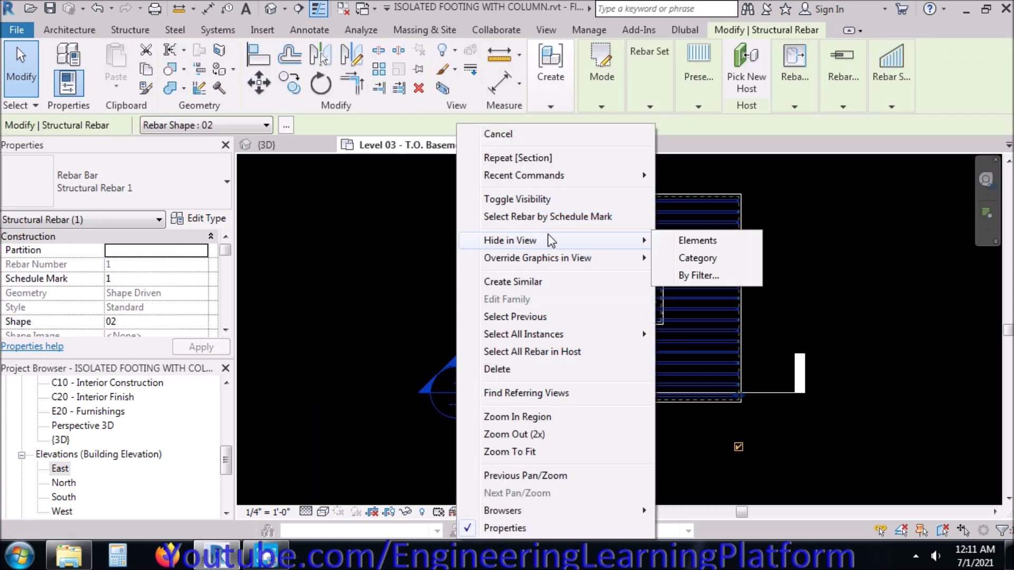
pyautogui.click(696, 241)
pyautogui.moveTo(606, 327); pyautogui.dragTo(539, 346, button='middle')
pyautogui.scroll(3, 556, 330)
pyautogui.click(549, 300)
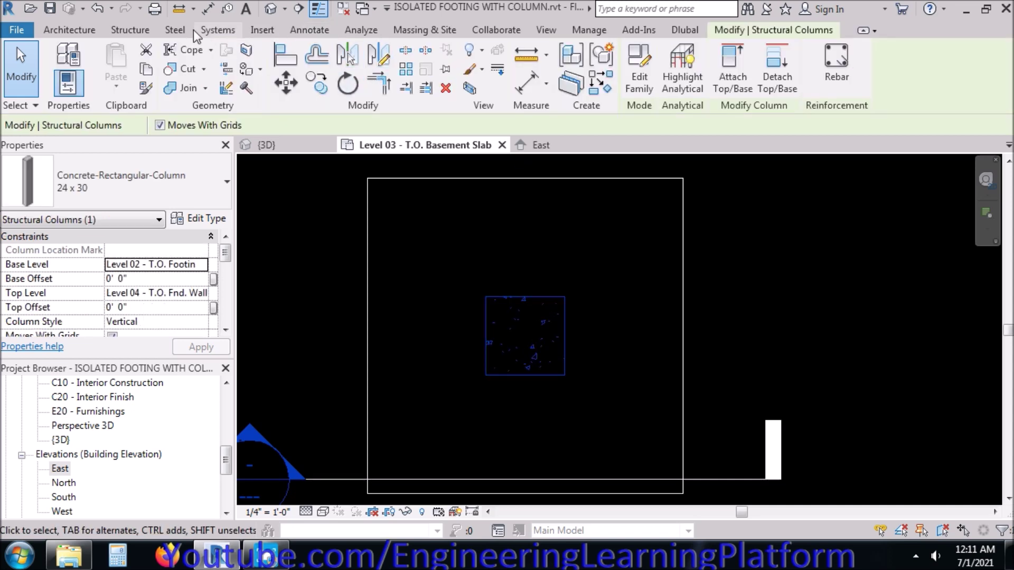
pyautogui.click(138, 28)
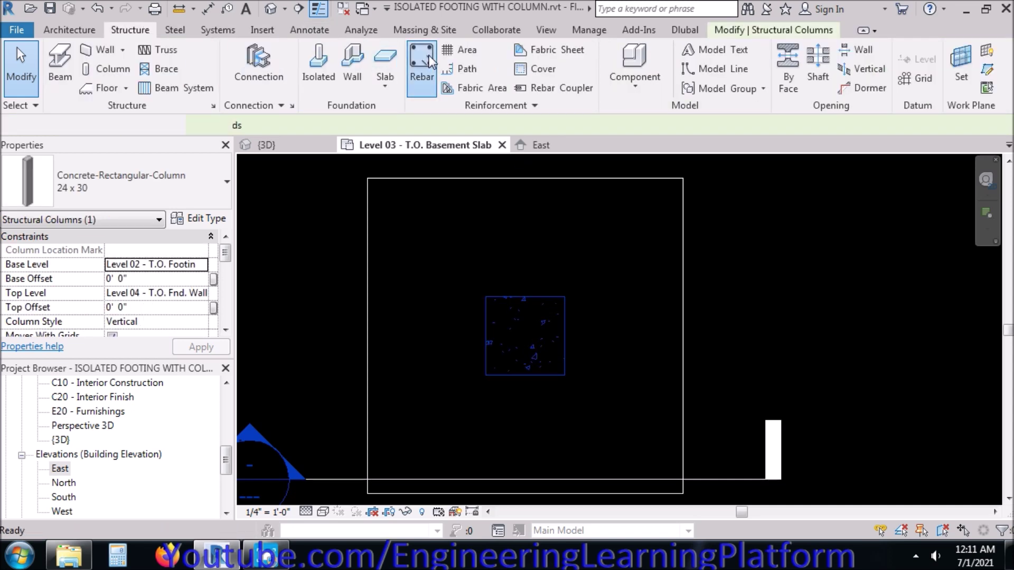
pyautogui.click(429, 56)
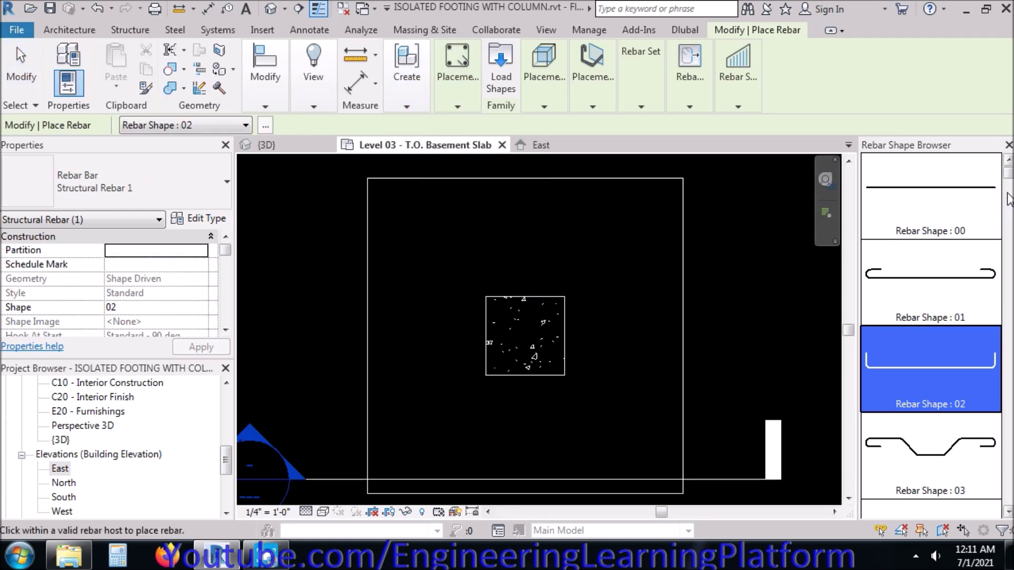
pyautogui.moveTo(1009, 182); pyautogui.dragTo(1011, 199)
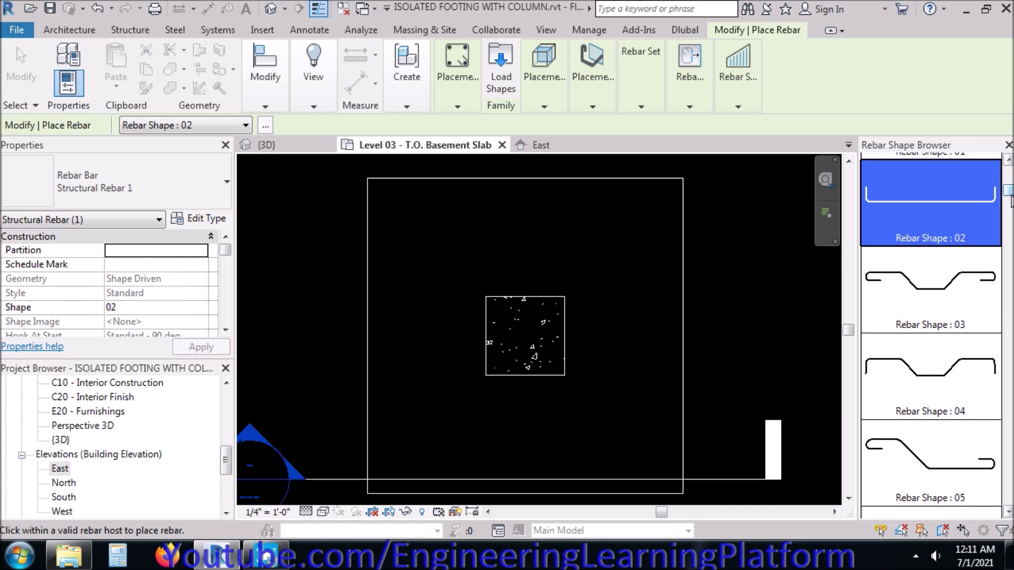
pyautogui.press('Escape')
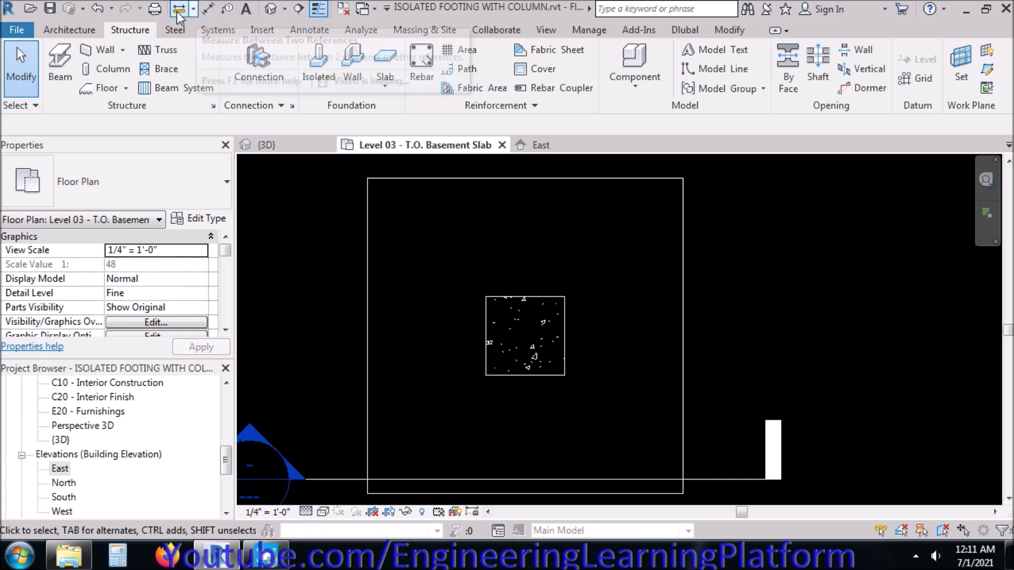
# Draw a horizontal section across the column and shorten its view depth to just beyond the column's upper edge
pyautogui.click(299, 8)
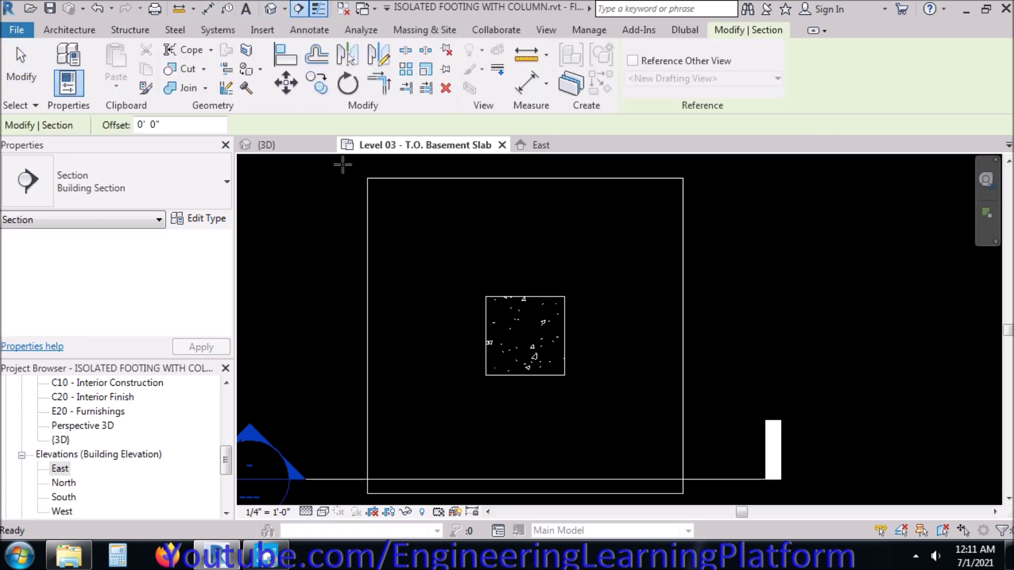
pyautogui.click(442, 342)
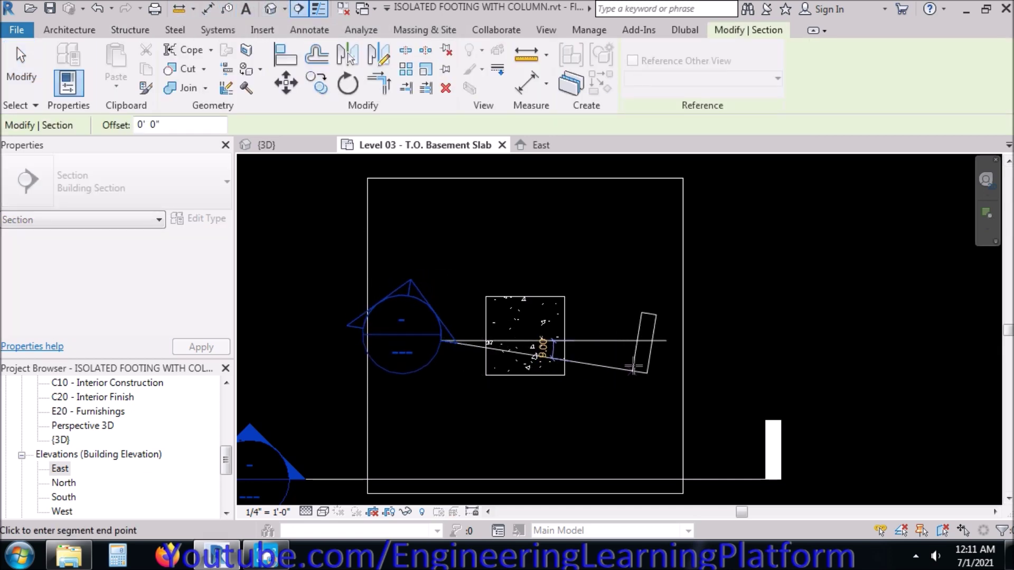
pyautogui.click(638, 342)
pyautogui.scroll(-2, 524, 348)
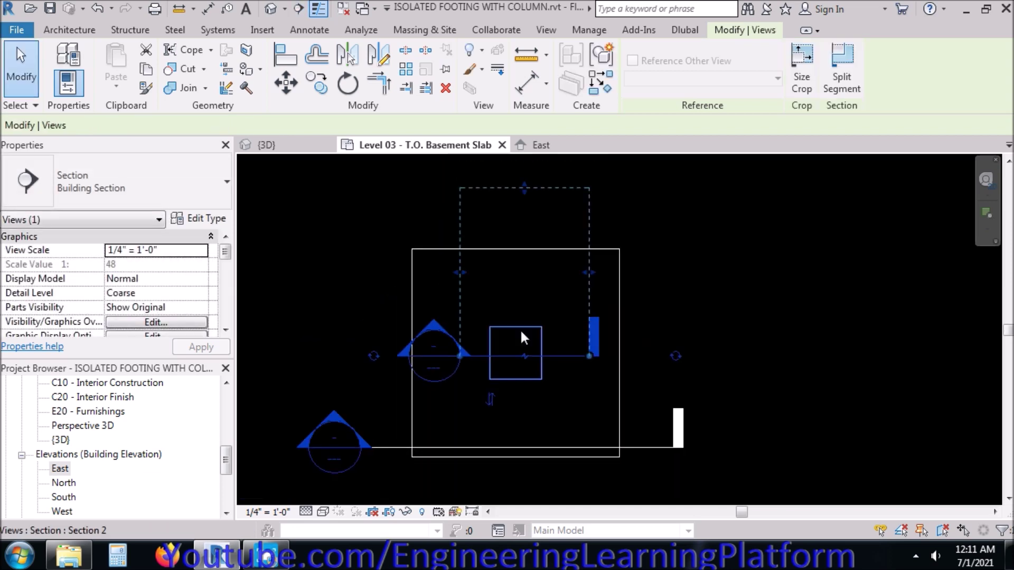
pyautogui.moveTo(527, 193); pyautogui.dragTo(535, 324)
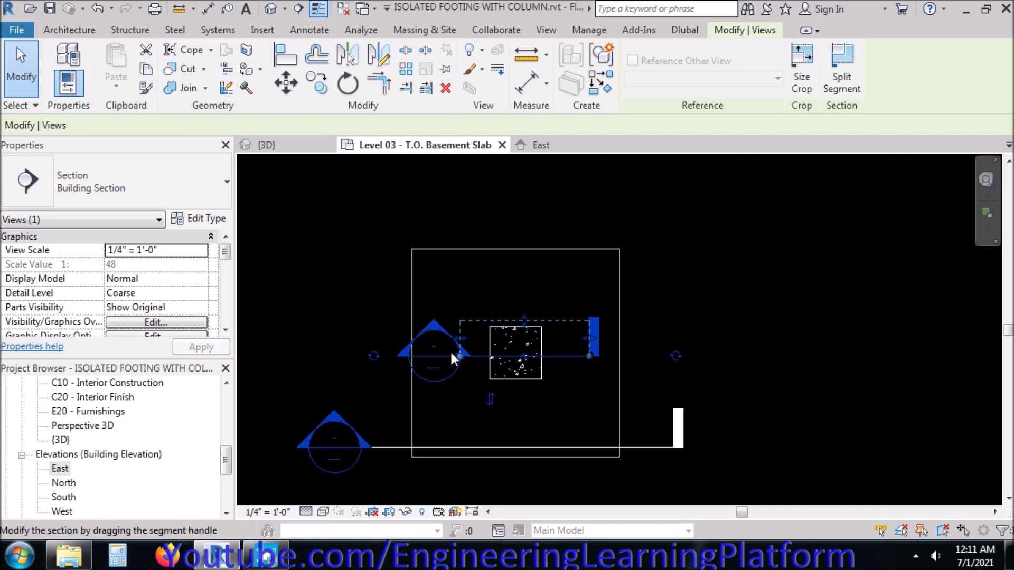
# Move the new section line vertically down so it cuts just inside the column's lower edge
pyautogui.click(286, 83)
pyautogui.click(334, 301)
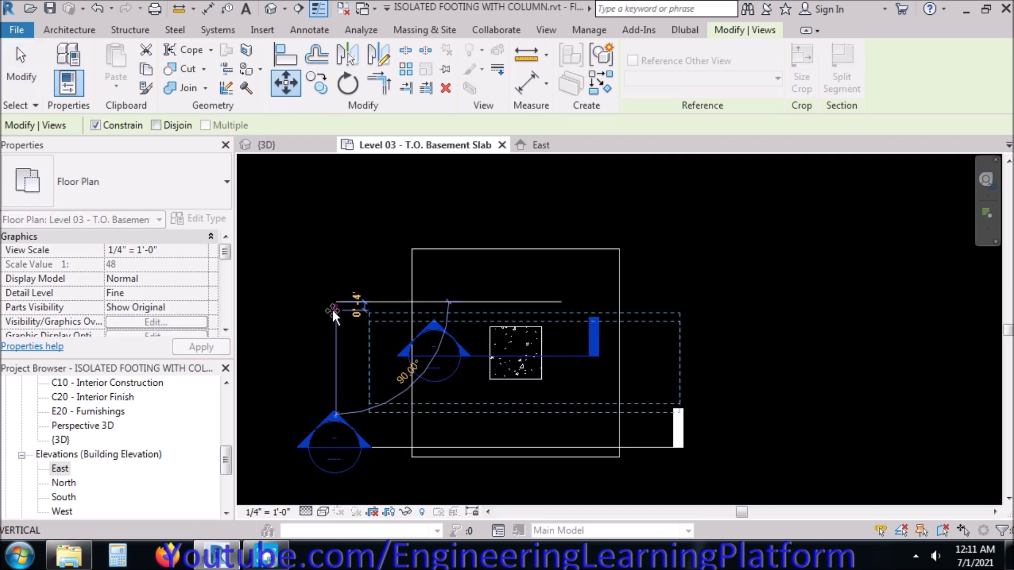
pyautogui.click(332, 317)
pyautogui.click(547, 396)
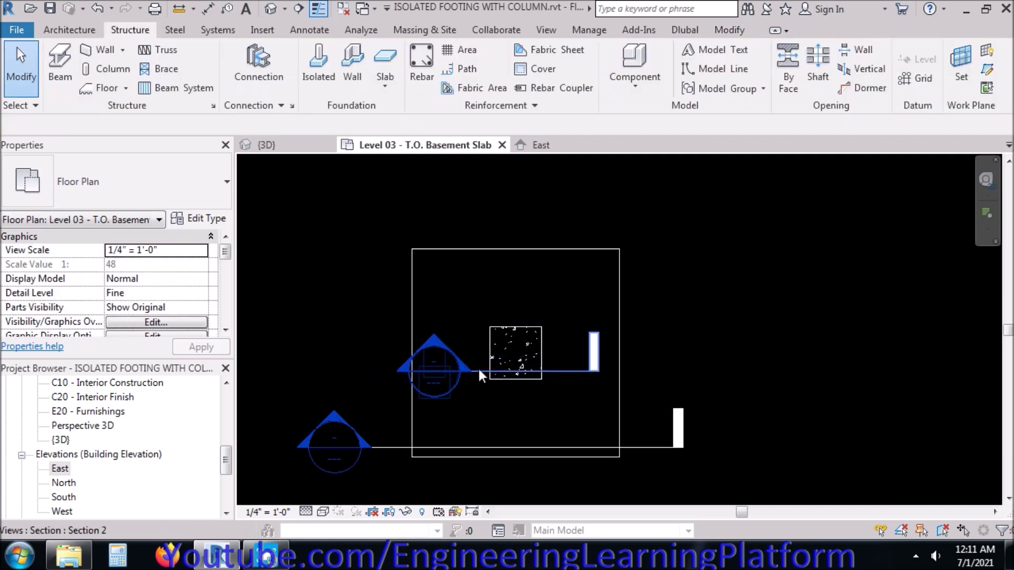
# Open the new column section view and extend its crop region upward to just above Level 04 - T.O. Fnd. Wall
pyautogui.doubleClick(447, 353)
pyautogui.moveTo(622, 234)
pyautogui.mouseDown(button='middle')
pyautogui.moveTo(594, 362)
pyautogui.moveTo(631, 305)
pyautogui.mouseUp(button='middle')
pyautogui.moveTo(583, 304); pyautogui.dragTo(583, 191)
pyautogui.click(671, 325)
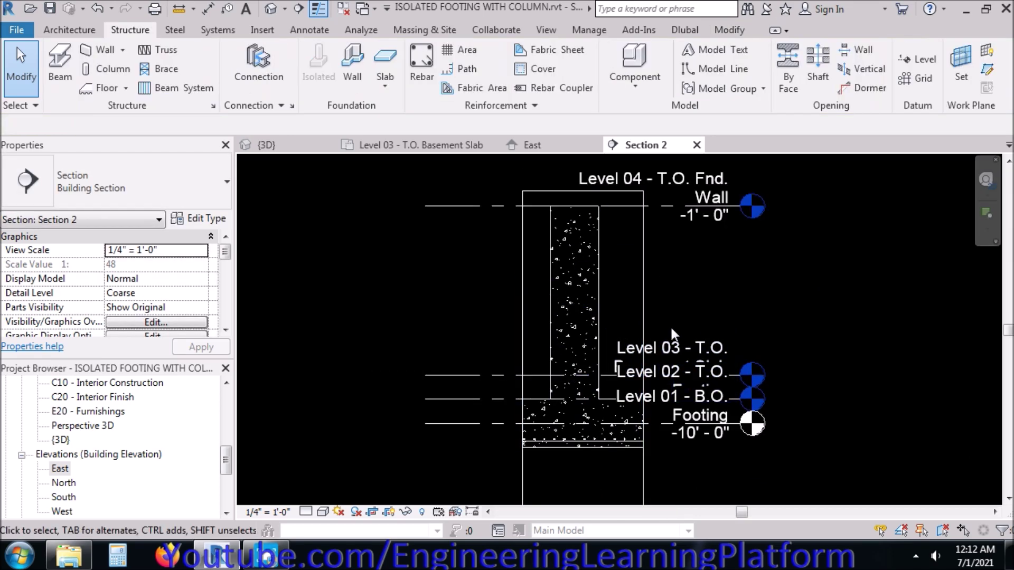
pyautogui.scroll(1, 588, 379)
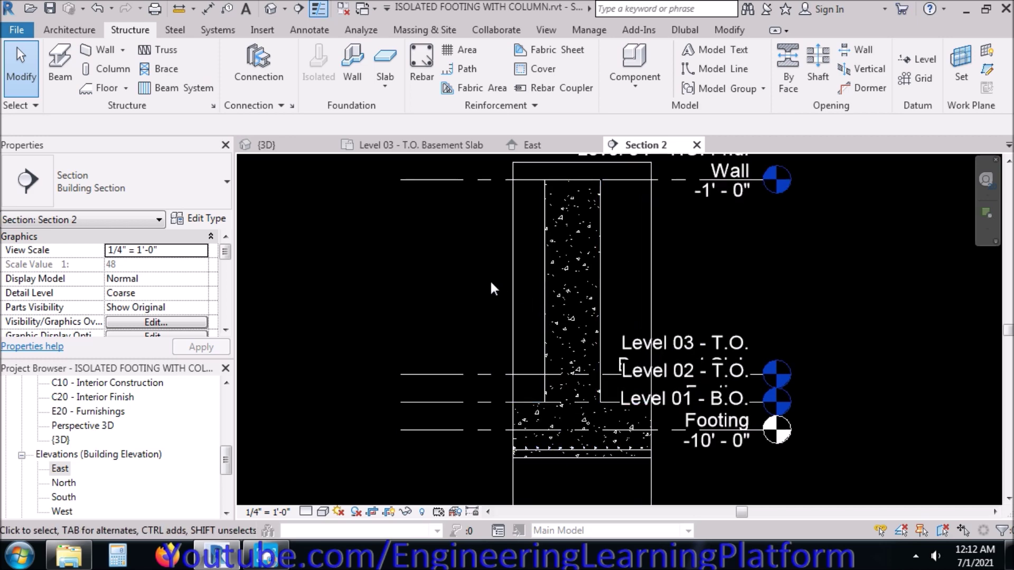
# Widen the section's crop region on one side until it just reaches the footing's left edge
pyautogui.click(513, 285)
pyautogui.moveTo(513, 366); pyautogui.dragTo(493, 370)
pyautogui.click(441, 292)
# Hide all the level lines in the section view and set its detail level to Fine
pyautogui.moveTo(832, 482); pyautogui.dragTo(723, 156)
pyautogui.rightClick(782, 275)
pyautogui.moveTo(838, 258)
pyautogui.click(708, 258)
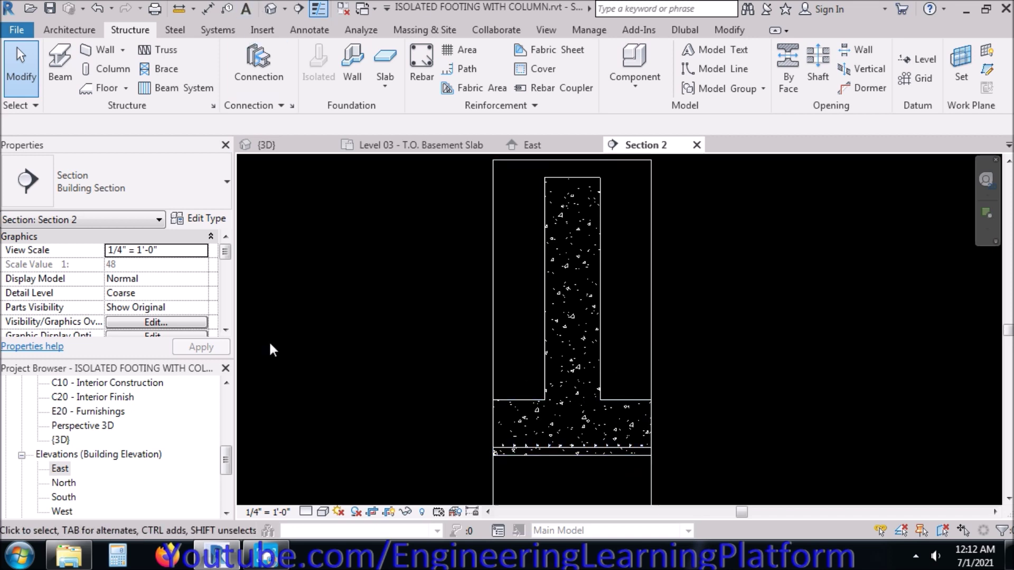
pyautogui.click(305, 511)
pyautogui.click(324, 494)
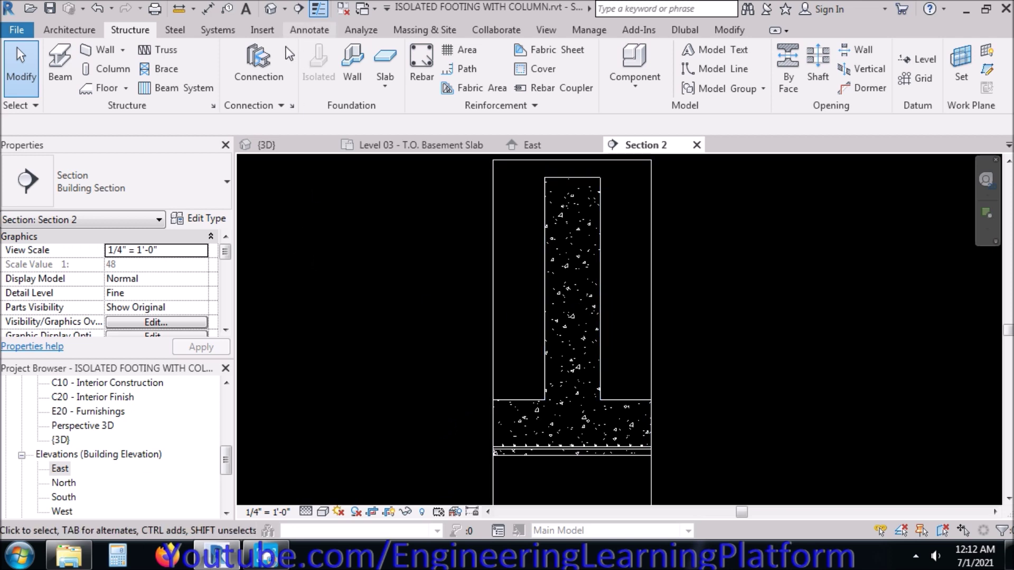
# Place one rebar of shape 20 vertically in the column, running down through the footing
pyautogui.click(593, 206)
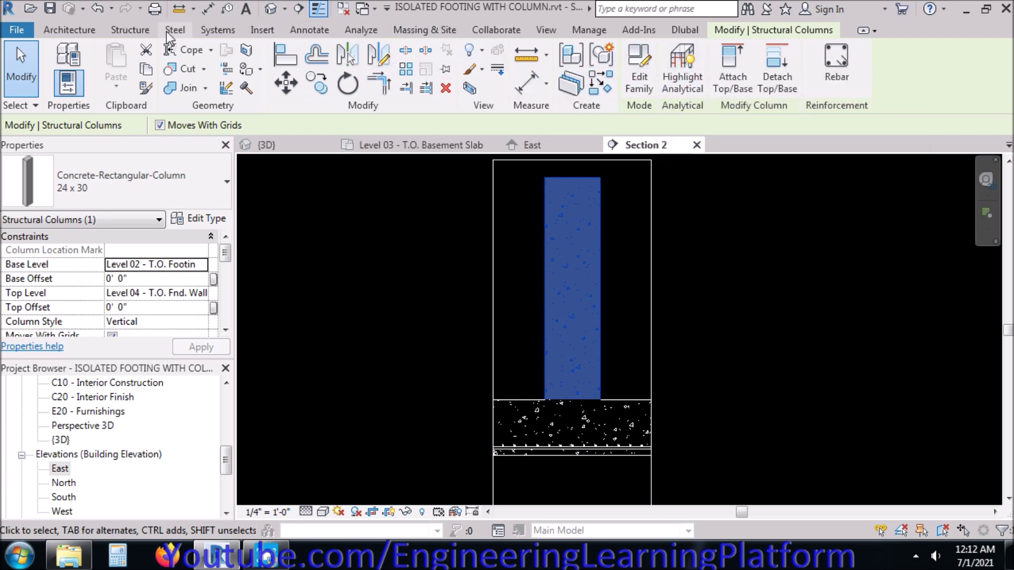
pyautogui.click(128, 31)
pyautogui.click(414, 62)
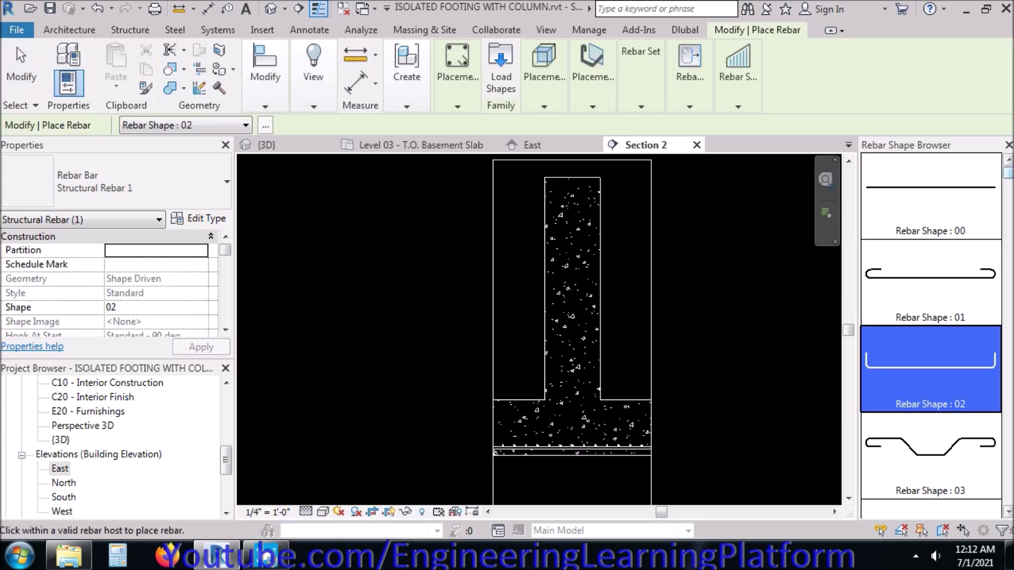
pyautogui.moveTo(1008, 178); pyautogui.dragTo(1010, 345)
pyautogui.click(939, 329)
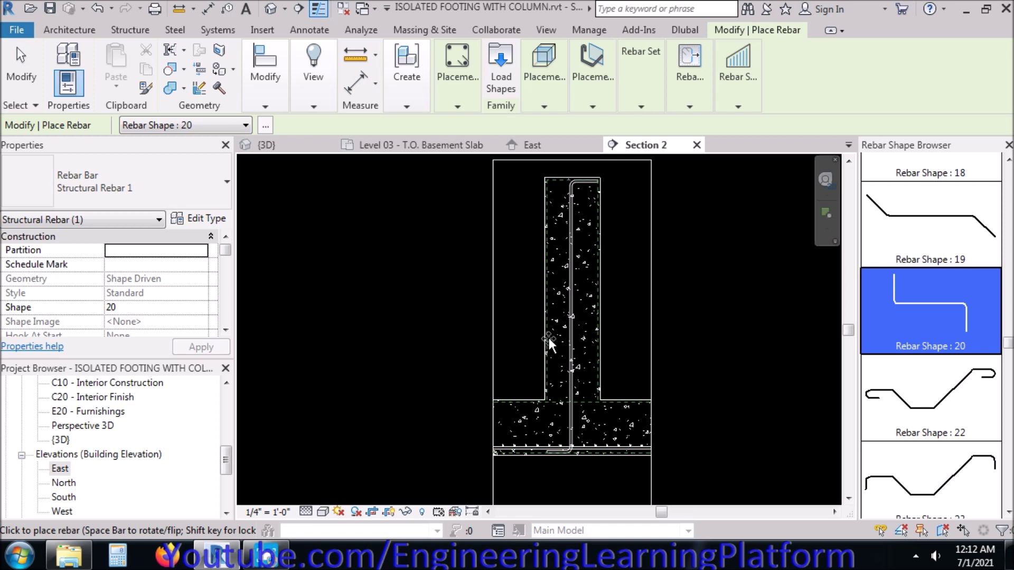
pyautogui.click(578, 337)
pyautogui.press('Escape')
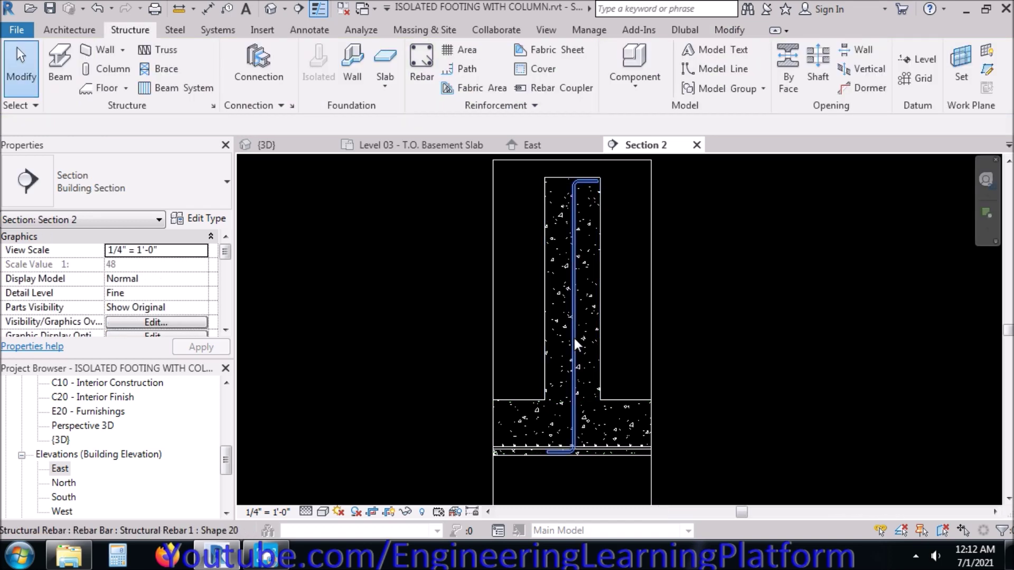
# Move the new rebar horizontally left until its vertical leg lies at the column's left face
pyautogui.click(574, 338)
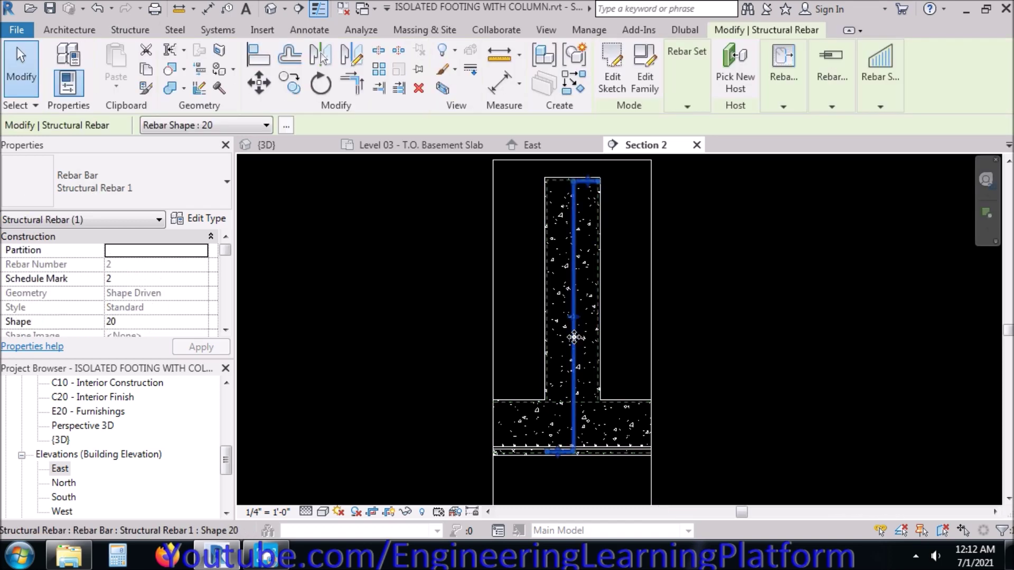
pyautogui.click(258, 82)
pyautogui.scroll(3, 579, 351)
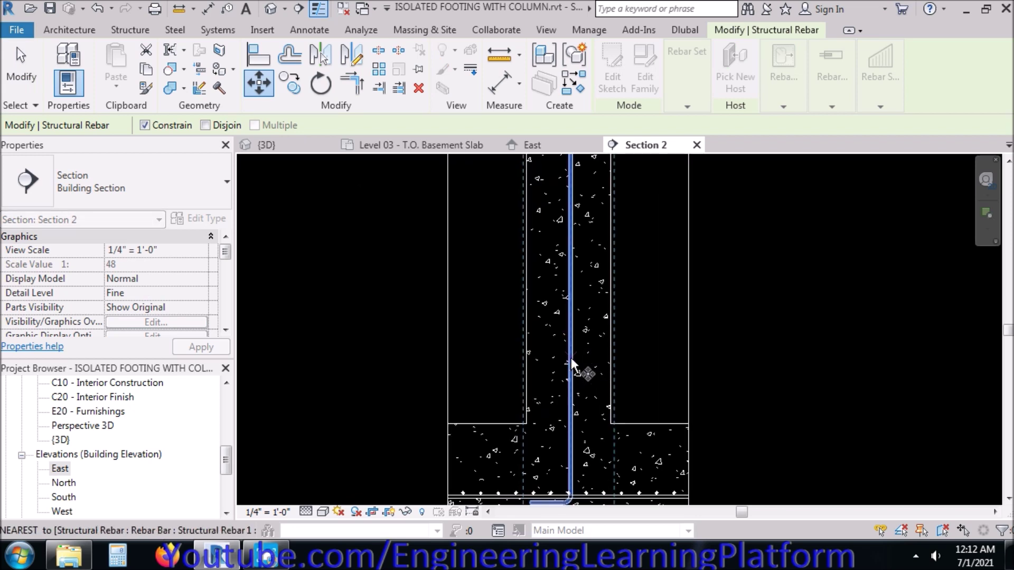
pyautogui.scroll(-1, 571, 357)
pyautogui.click(511, 315)
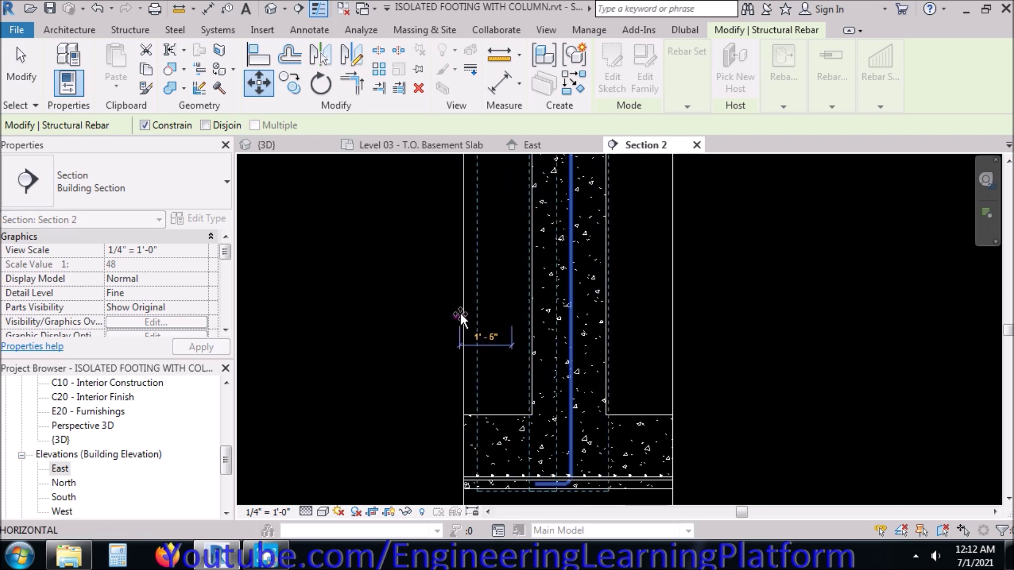
pyautogui.click(469, 312)
pyautogui.scroll(2, 535, 331)
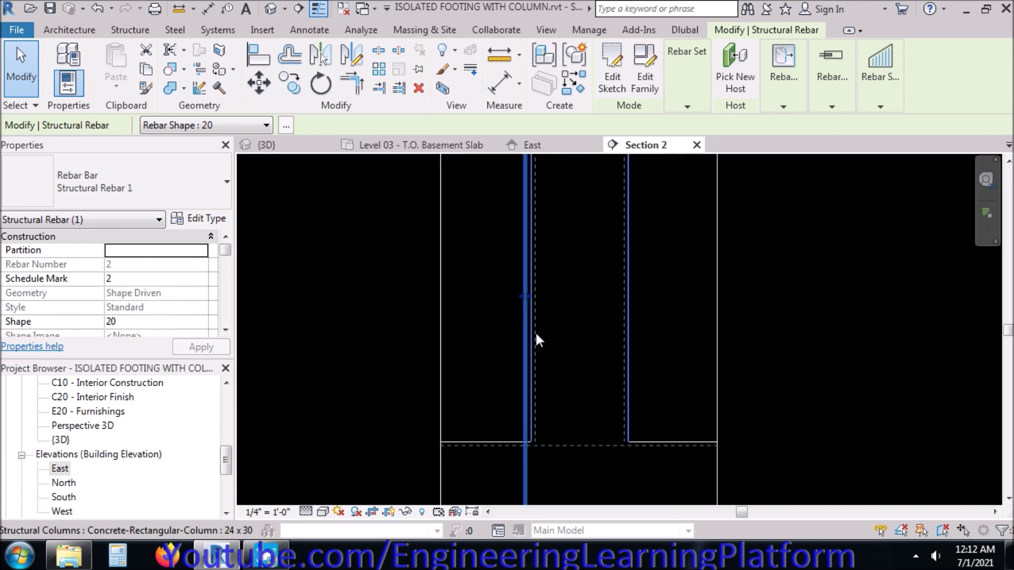
# Move the rebar about 2 inches horizontally right so its vertical leg sits just within the column's left face
pyautogui.click(258, 83)
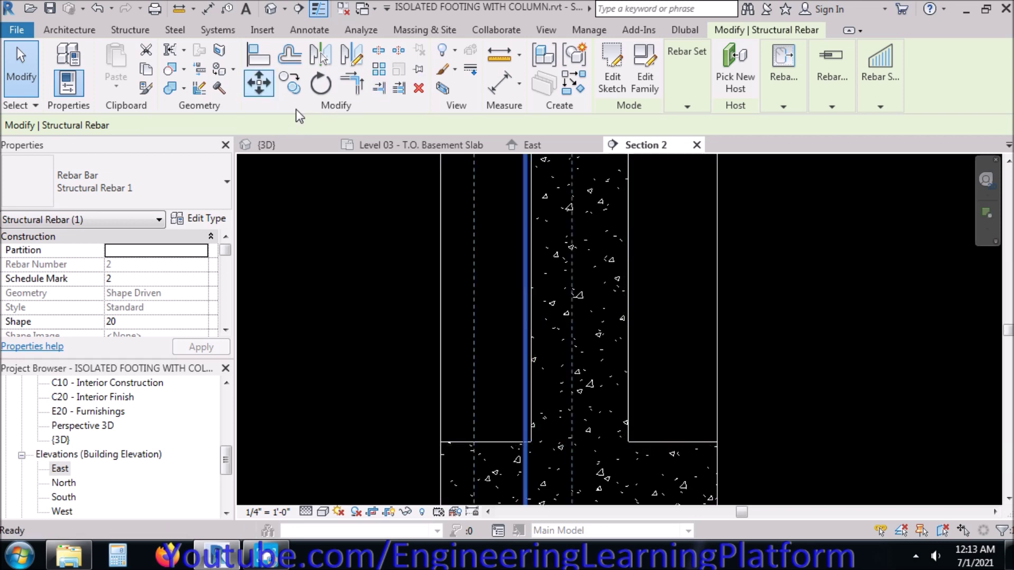
pyautogui.click(474, 297)
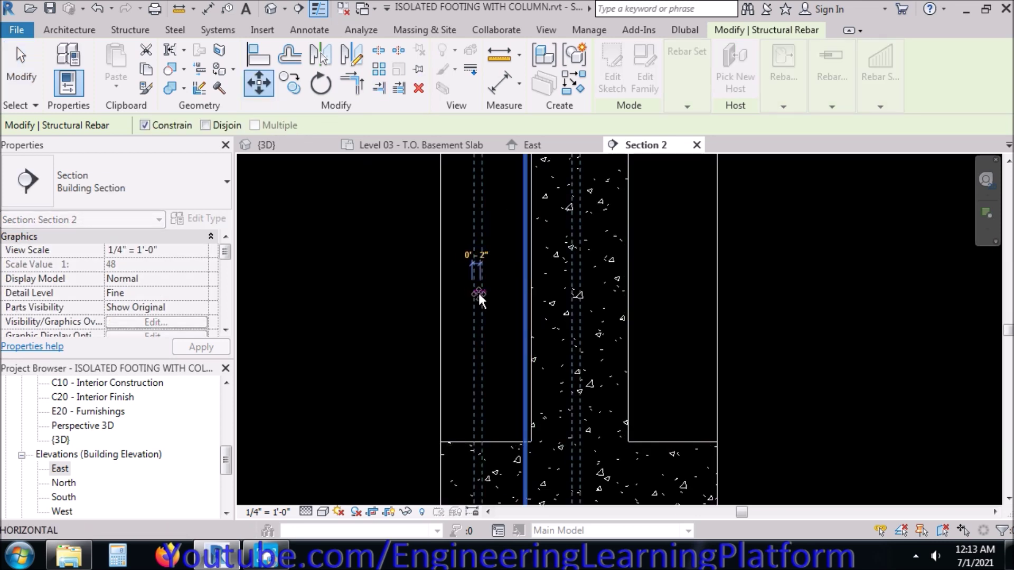
pyautogui.click(483, 294)
pyautogui.click(515, 311)
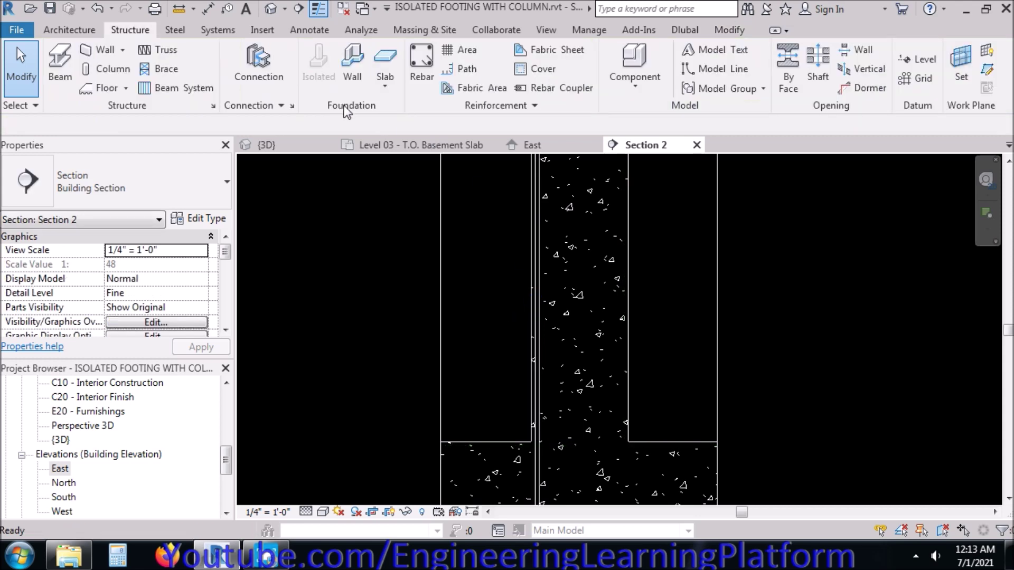
# Start a chained thin detail line in the section with an offset of 0' 1 1/2"
pyautogui.click(325, 31)
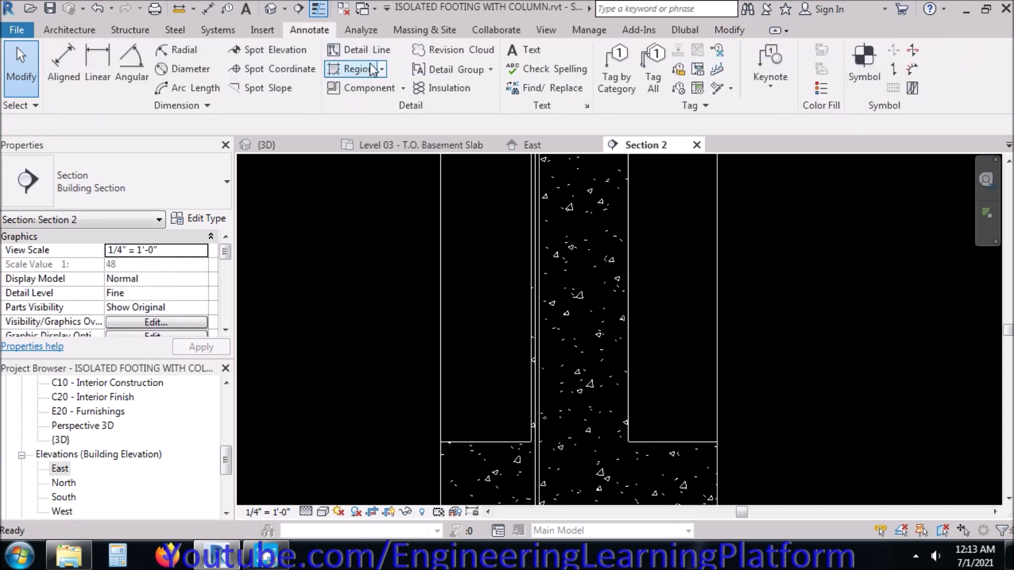
pyautogui.click(361, 49)
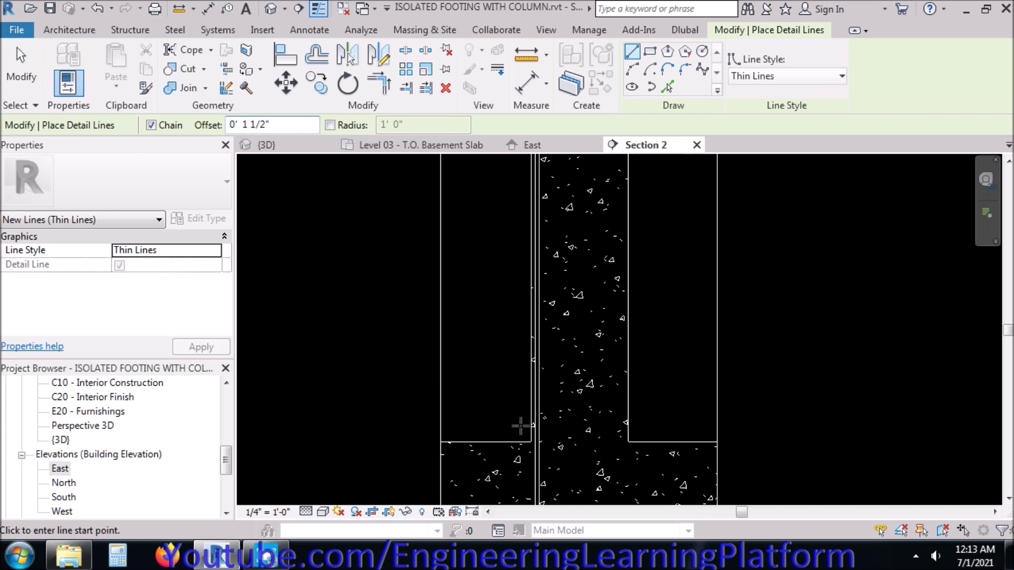
pyautogui.click(534, 442)
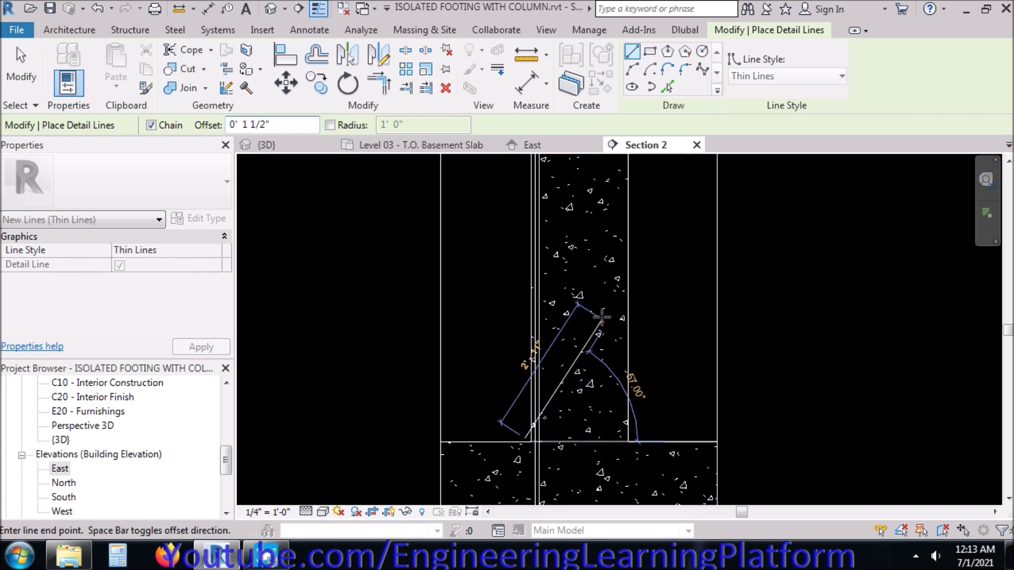
pyautogui.rightClick(657, 392)
pyautogui.press('Escape')
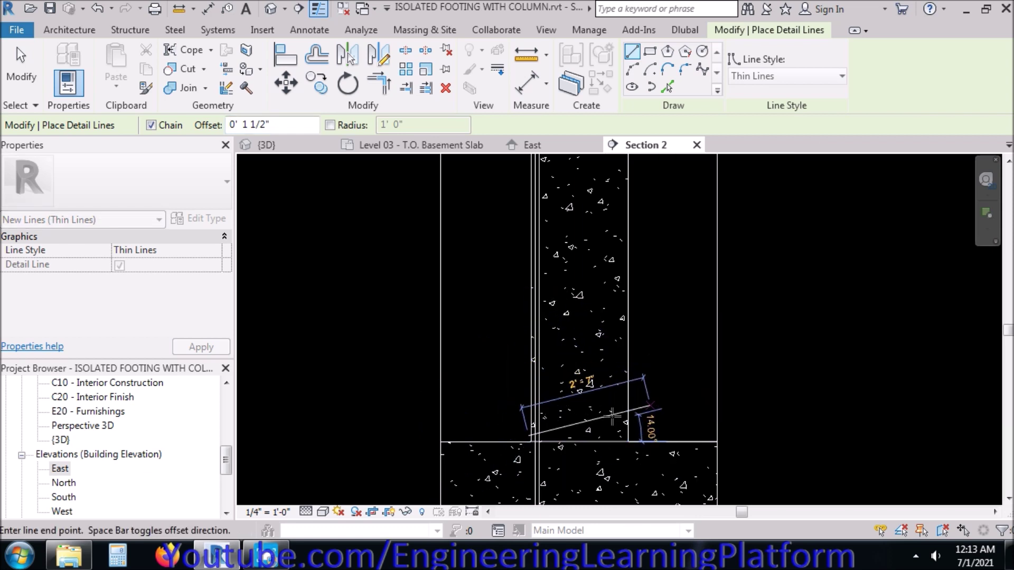
pyautogui.rightClick(485, 397)
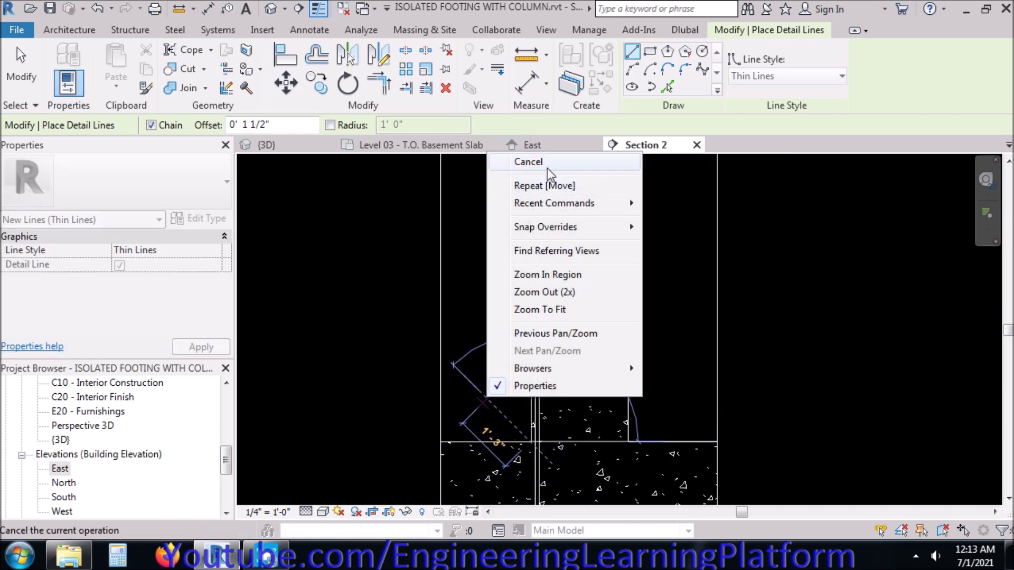
pyautogui.click(547, 164)
# Draw a vertical detail line about 8' 10" long, offset inside the column's left face, from the column top down into the footing
pyautogui.moveTo(503, 342); pyautogui.dragTo(513, 453, button='middle')
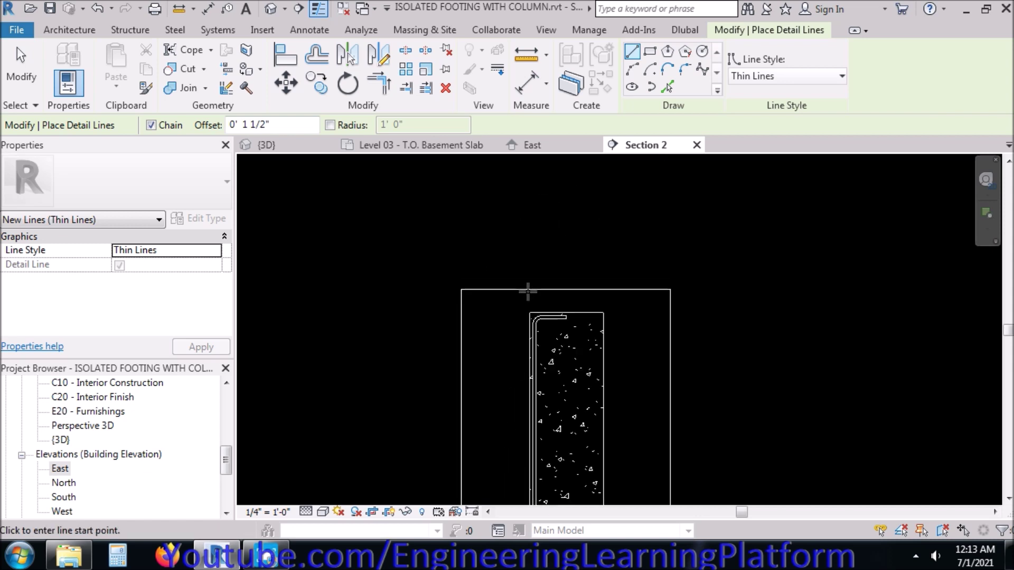
pyautogui.scroll(3, 526, 290)
pyautogui.click(526, 318)
pyautogui.scroll(-3, 494, 311)
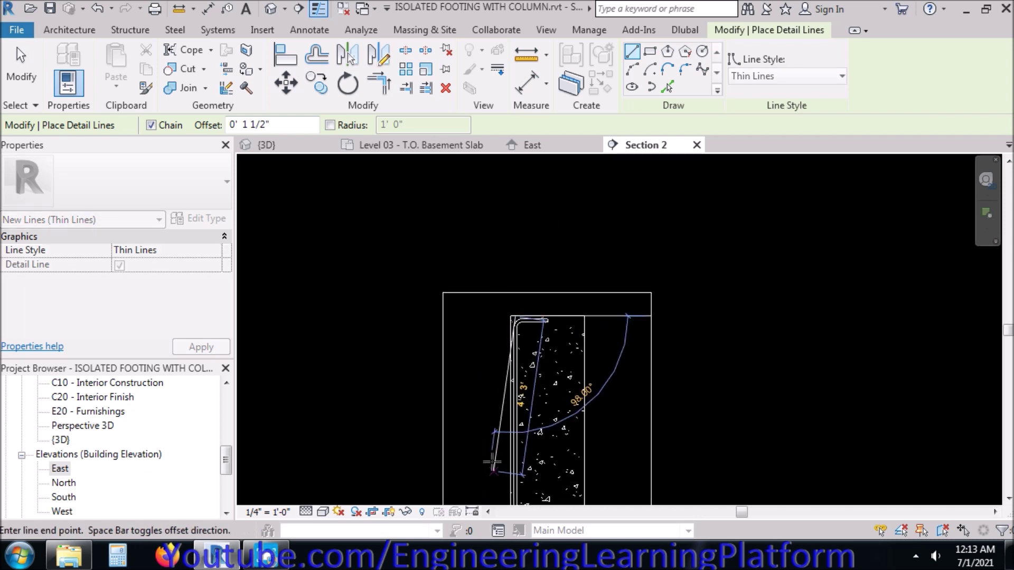
pyautogui.moveTo(528, 475); pyautogui.dragTo(570, 282, button='middle')
pyautogui.scroll(3, 569, 280)
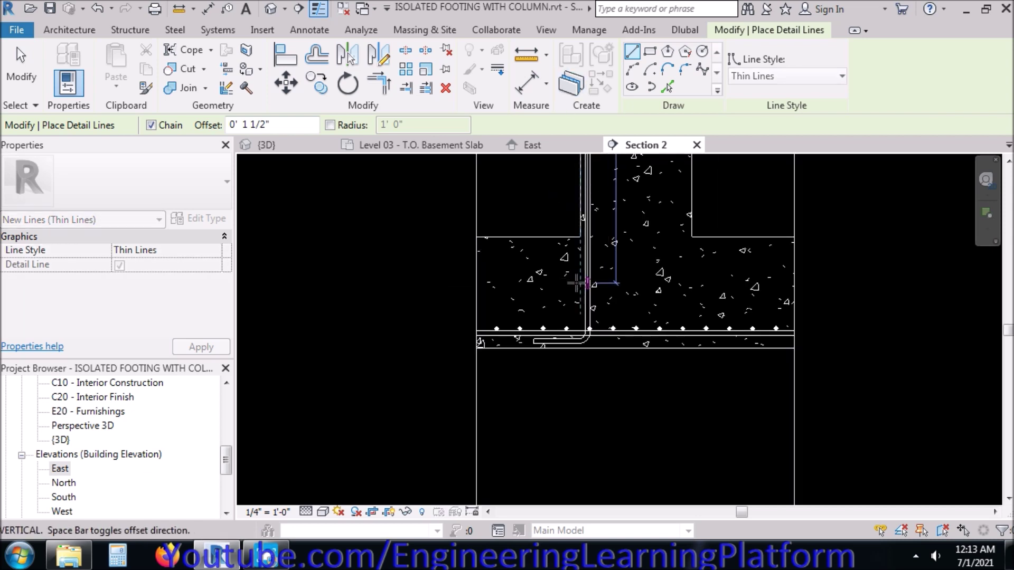
pyautogui.press('Escape')
pyautogui.press('Escape')
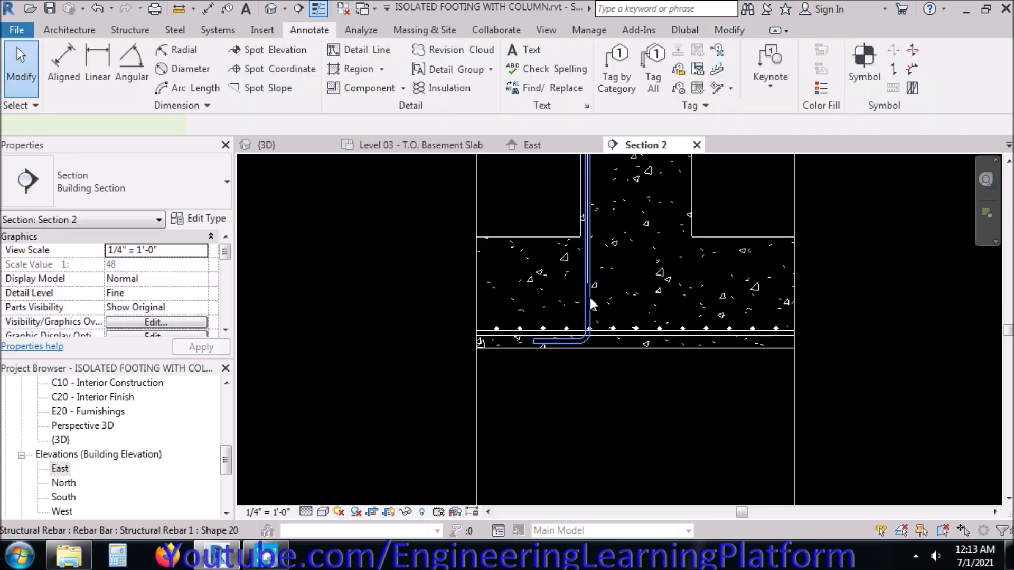
# Move the rebar right so the outer edge of its vertical leg aligns with the offset detail line
pyautogui.click(588, 296)
pyautogui.click(259, 83)
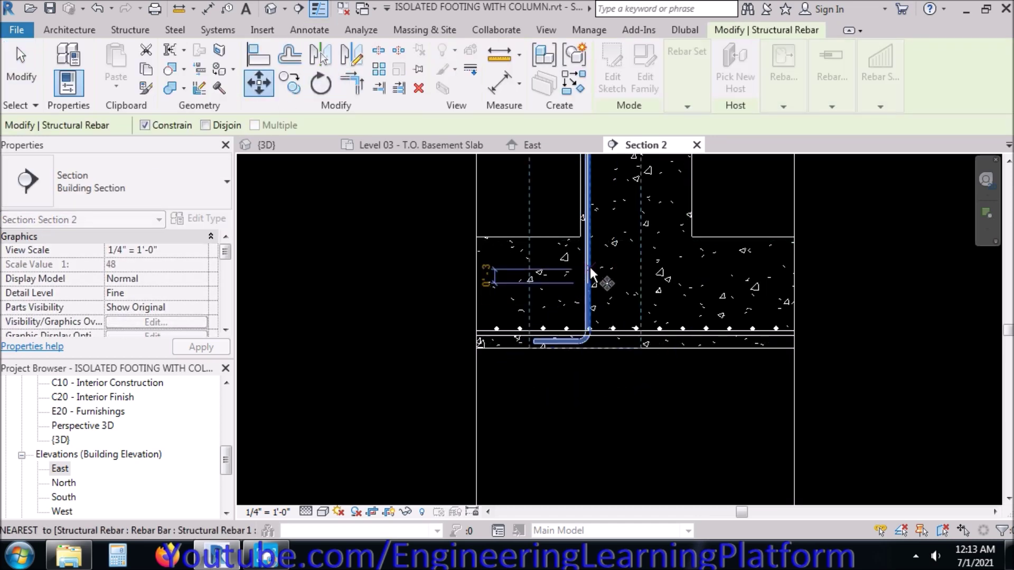
pyautogui.scroll(4, 589, 268)
pyautogui.scroll(3, 585, 296)
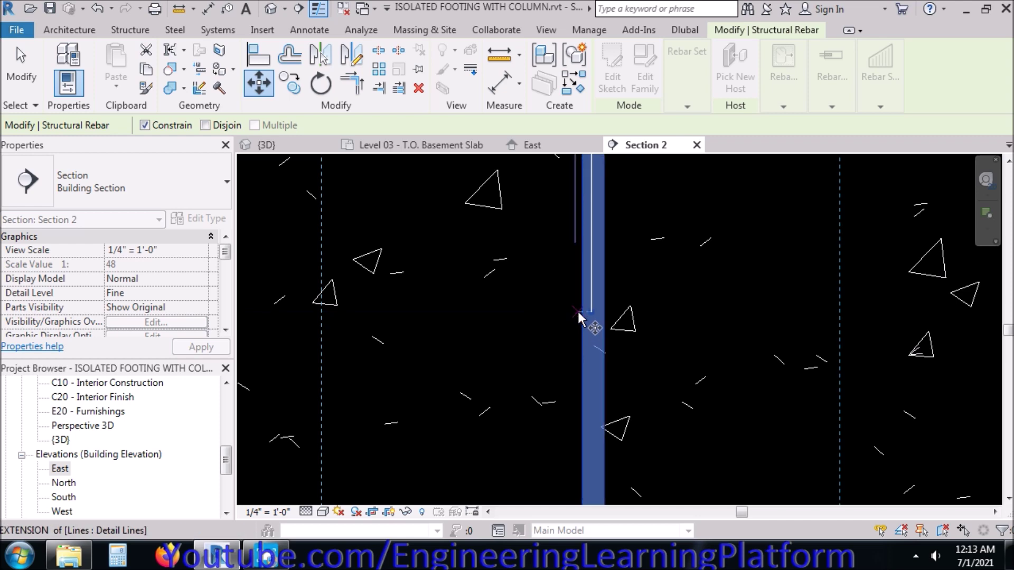
pyautogui.click(581, 313)
pyautogui.click(591, 313)
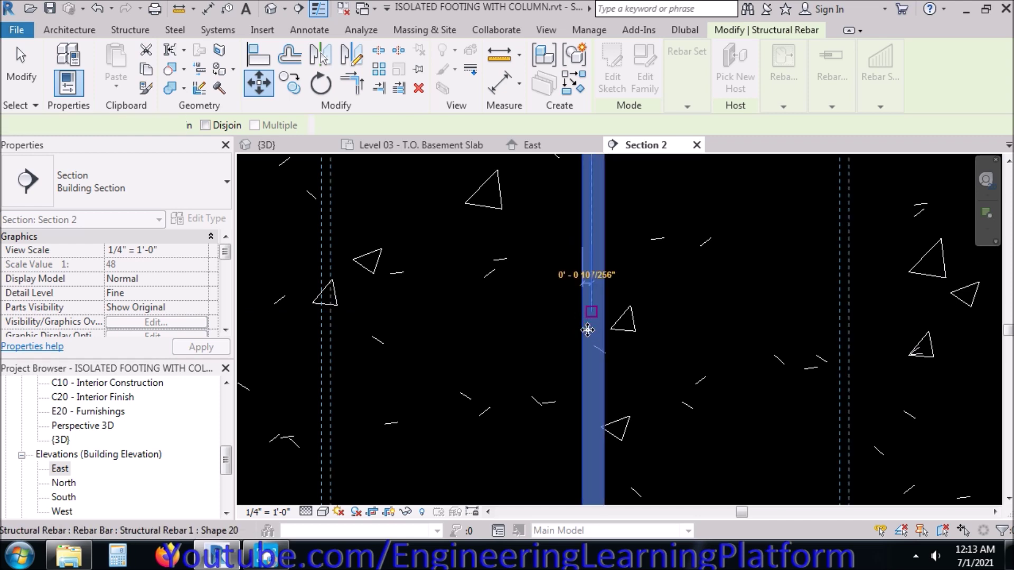
pyautogui.click(581, 341)
pyautogui.click(590, 313)
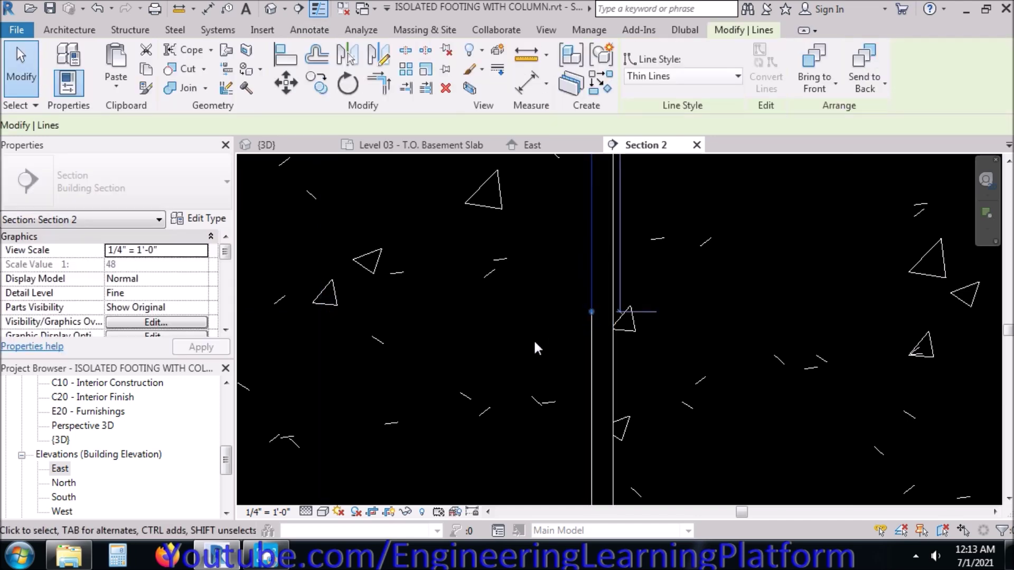
pyautogui.scroll(-3, 535, 364)
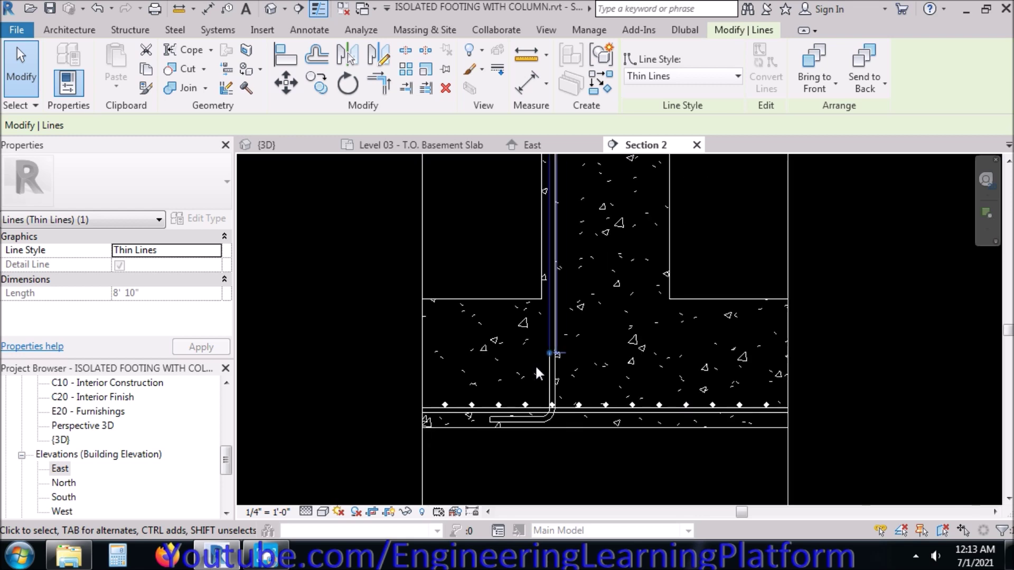
pyautogui.press('Escape')
# Raise the rebar's bottom leg until it rests just on top of the footing's reinforcement
pyautogui.click(540, 418)
pyautogui.scroll(4, 540, 415)
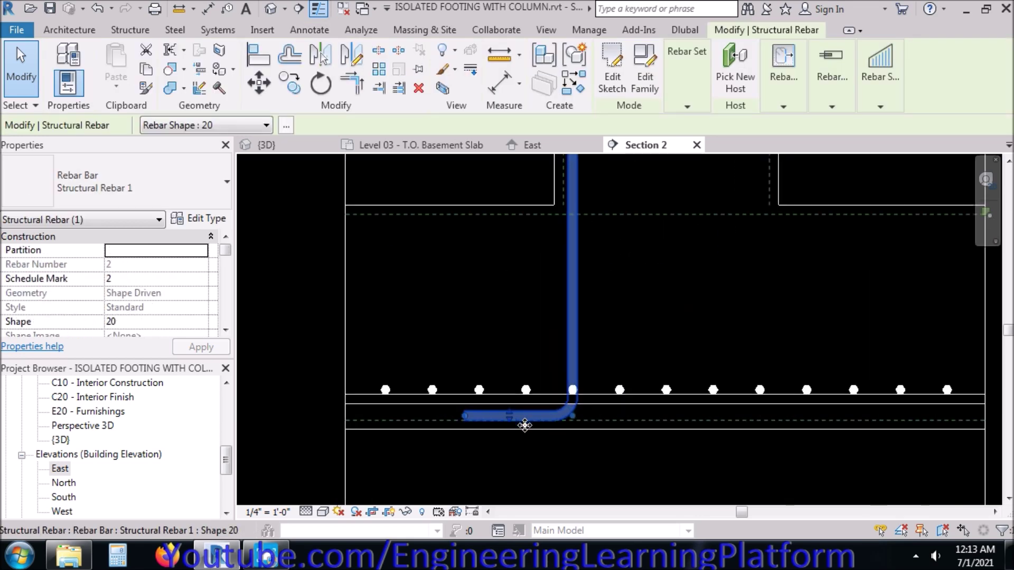
pyautogui.moveTo(513, 403); pyautogui.dragTo(513, 357)
pyautogui.press('Escape')
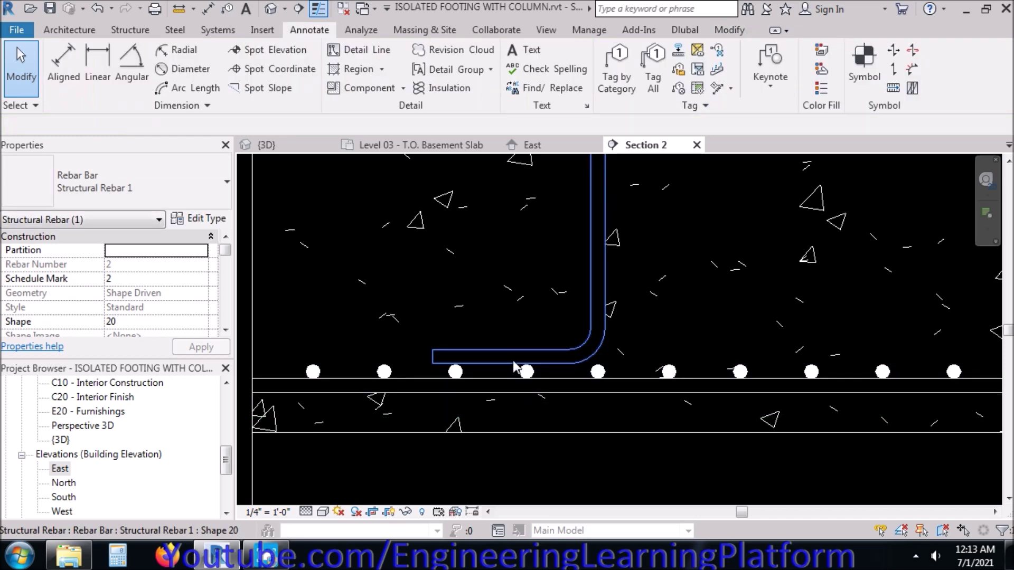
# Set dimension D of the bent column rebar to 12 inches
pyautogui.click(512, 357)
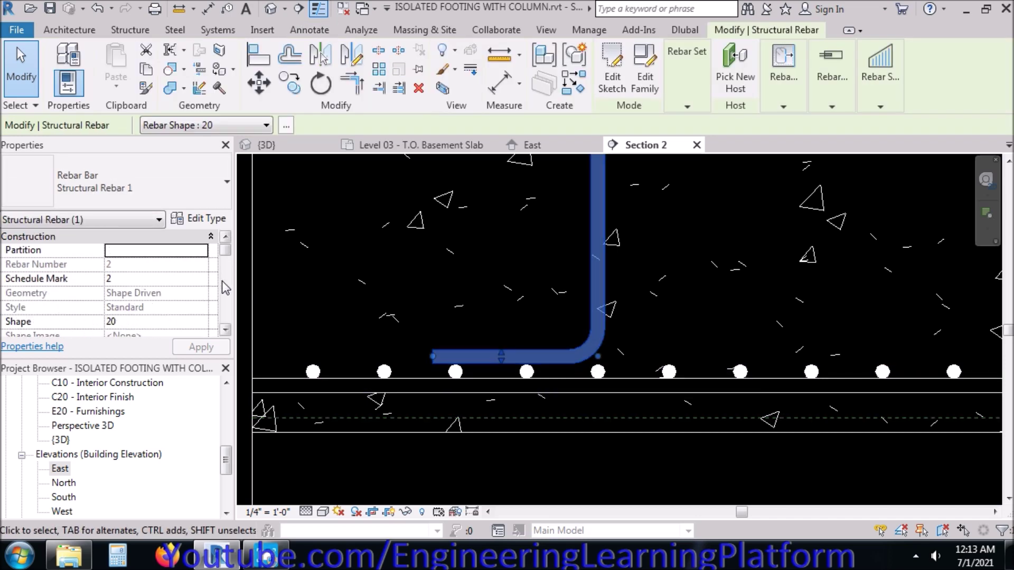
pyautogui.moveTo(228, 253); pyautogui.dragTo(235, 277)
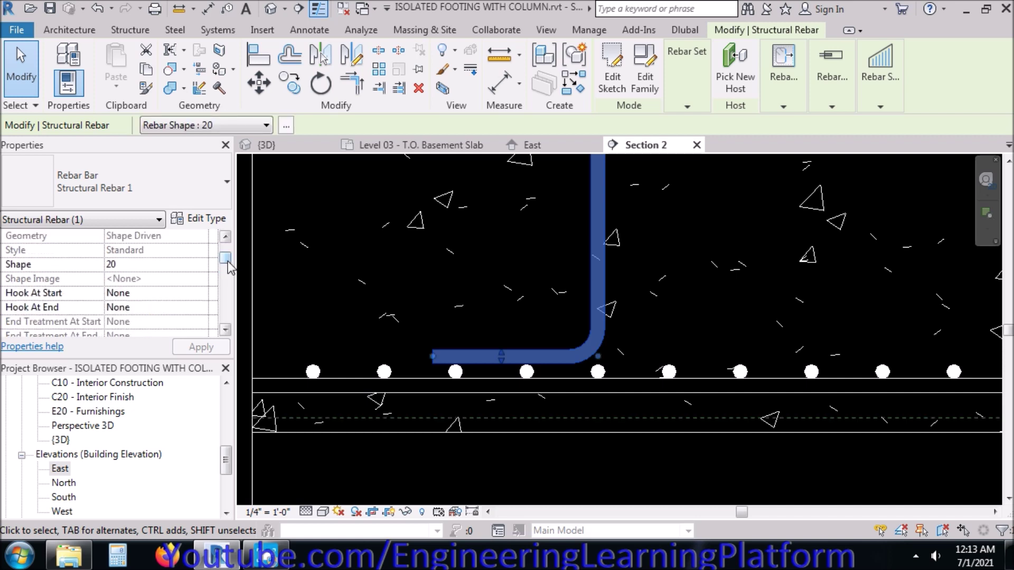
pyautogui.moveTo(226, 338); pyautogui.dragTo(226, 336)
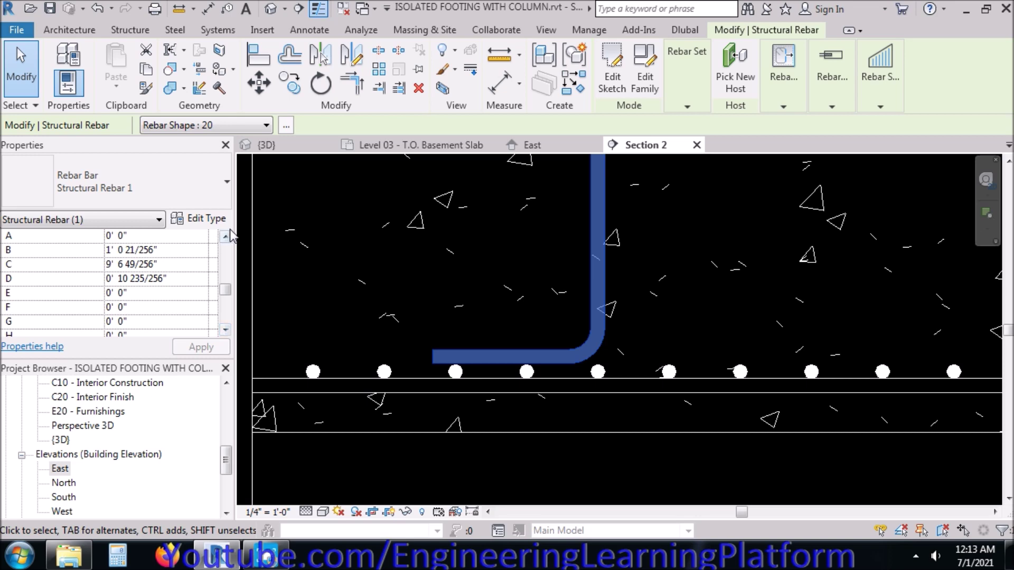
pyautogui.click(226, 239)
pyautogui.moveTo(226, 239); pyautogui.dragTo(226, 240)
pyautogui.click(175, 251)
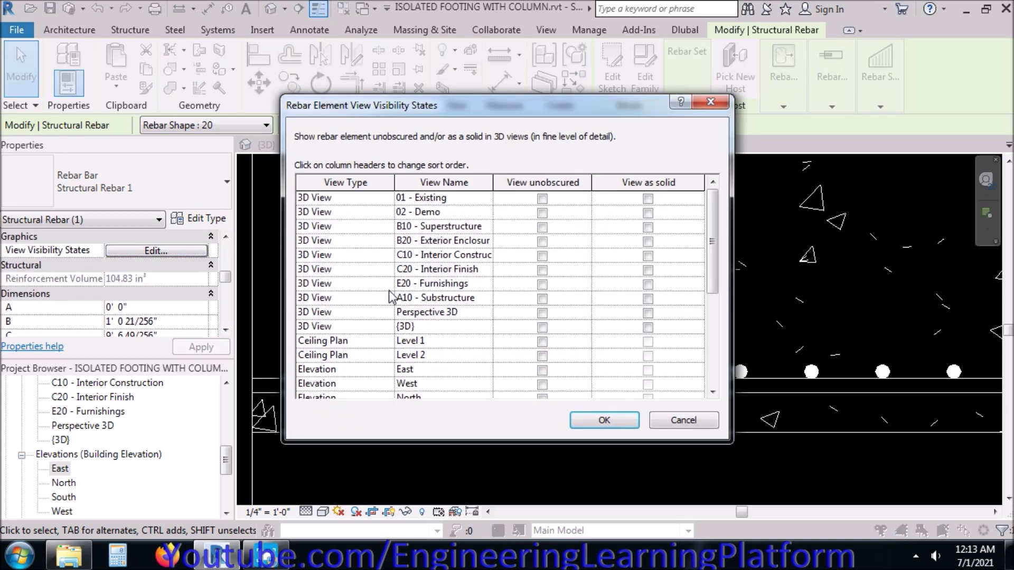
pyautogui.click(681, 421)
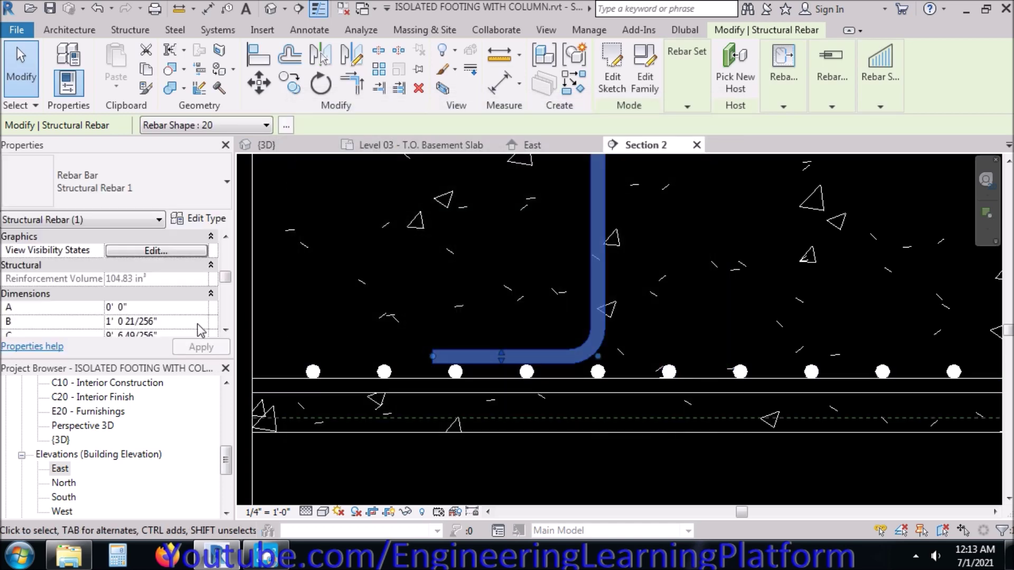
pyautogui.click(226, 330)
pyautogui.click(225, 330)
pyautogui.click(226, 330)
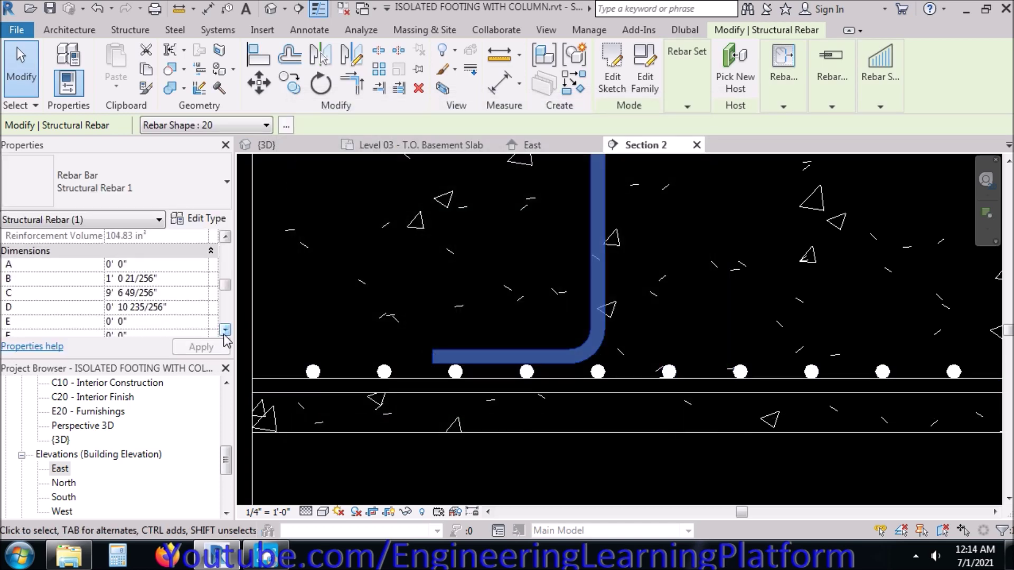
pyautogui.click(225, 330)
pyautogui.click(146, 295)
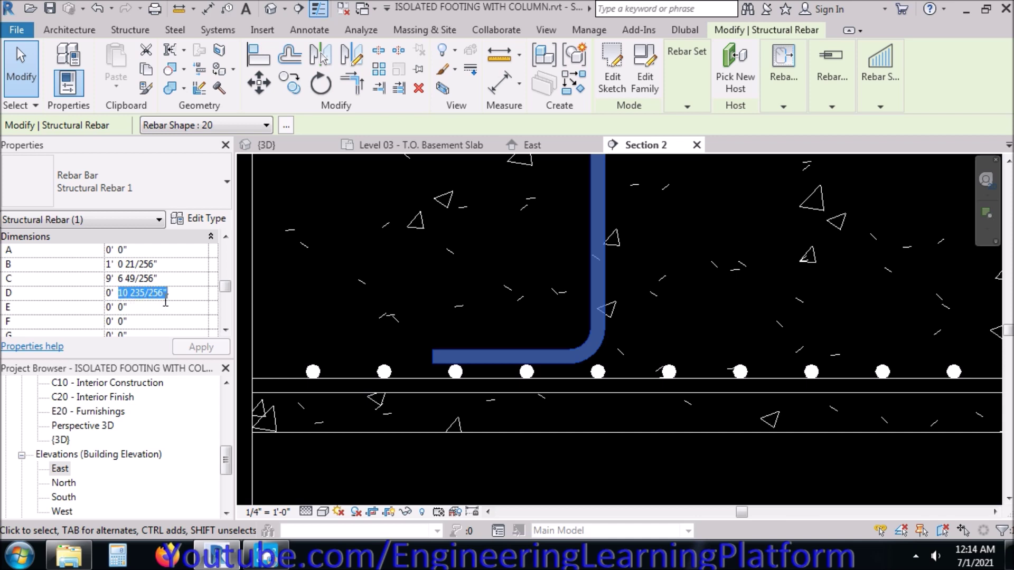
pyautogui.write('12')
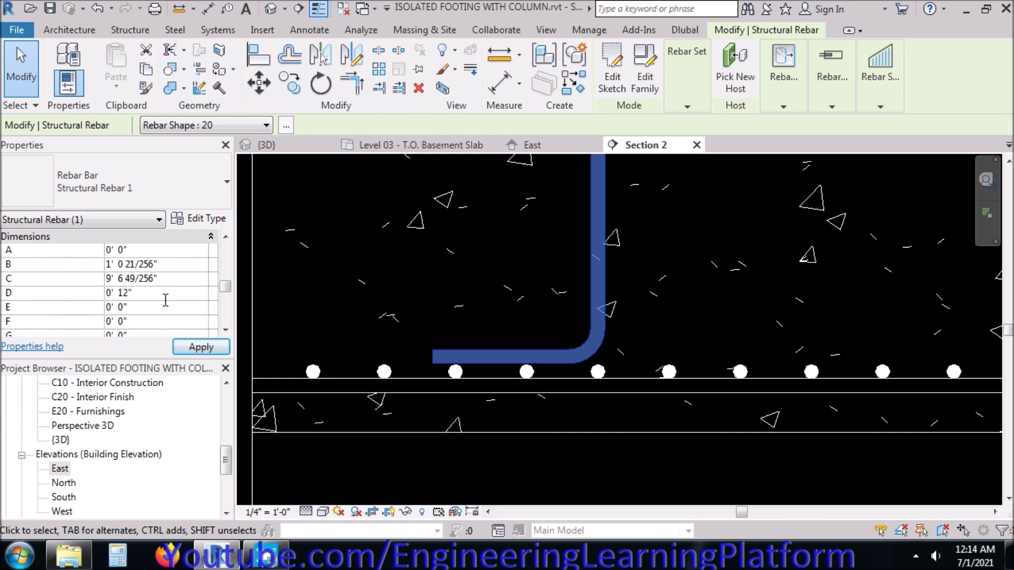
pyautogui.click(191, 347)
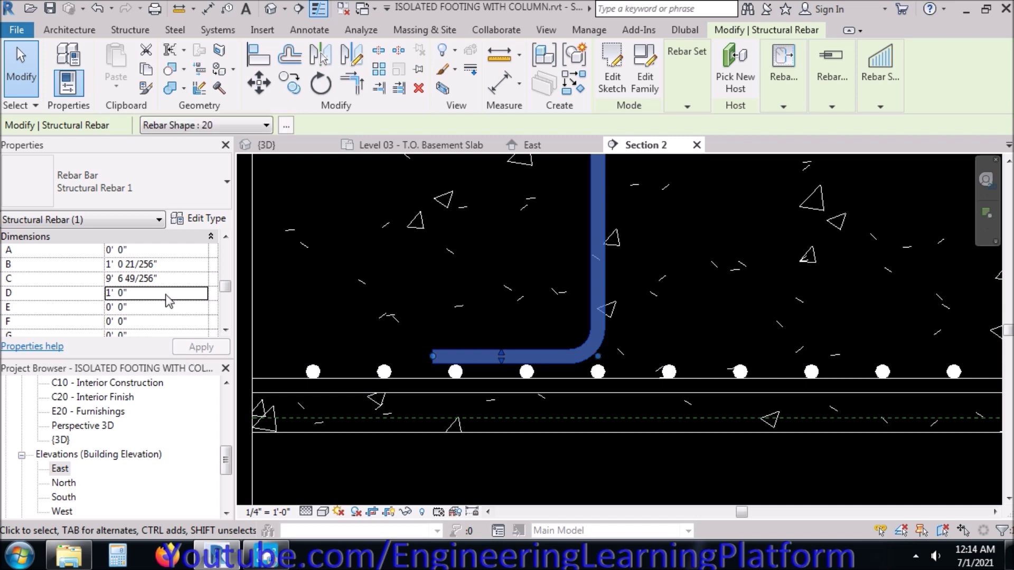
# Set dimension C of the column rebar to 9' 6" and clear the selection
pyautogui.click(152, 281)
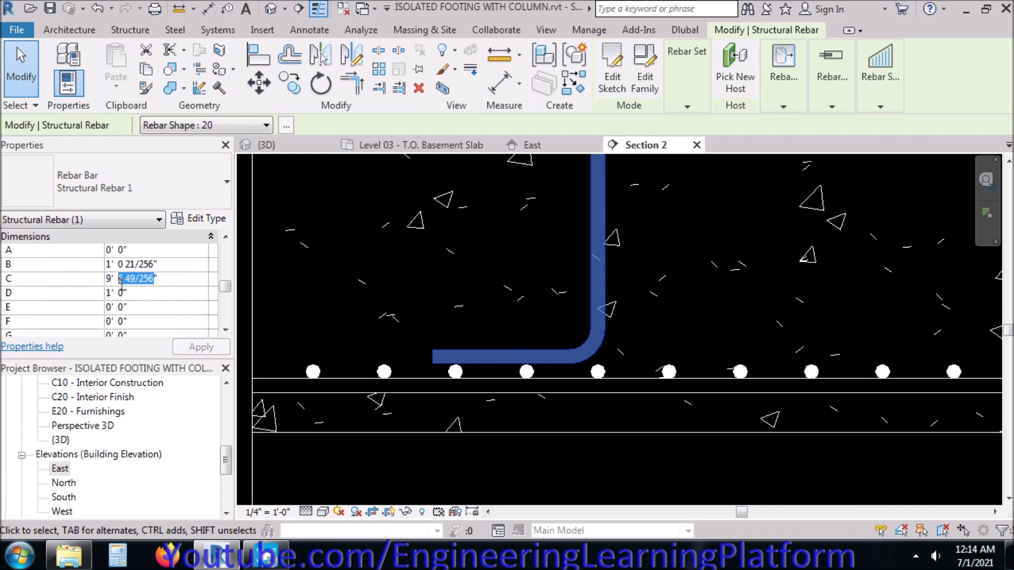
pyautogui.write('6')
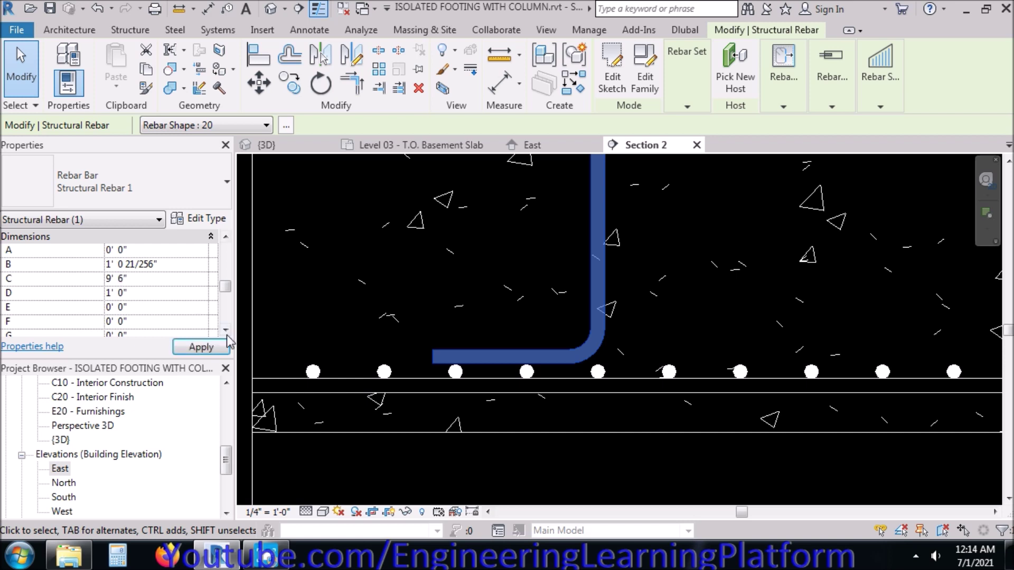
pyautogui.click(212, 349)
pyautogui.click(351, 483)
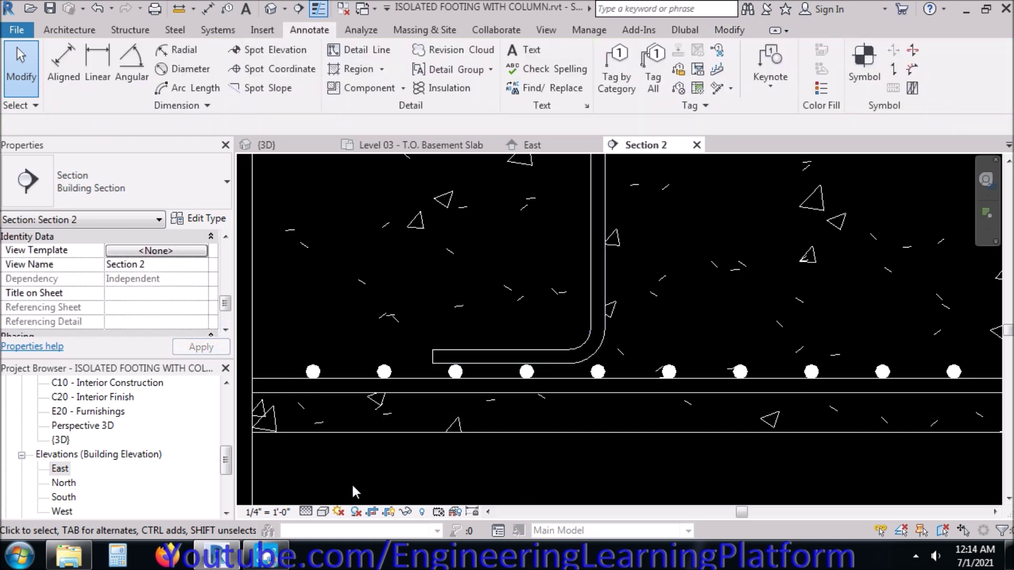
# Measure the rebar's bottom leg from its free end to the outer face of the vertical leg, without keeping the dimension
pyautogui.scroll(-5, 350, 483)
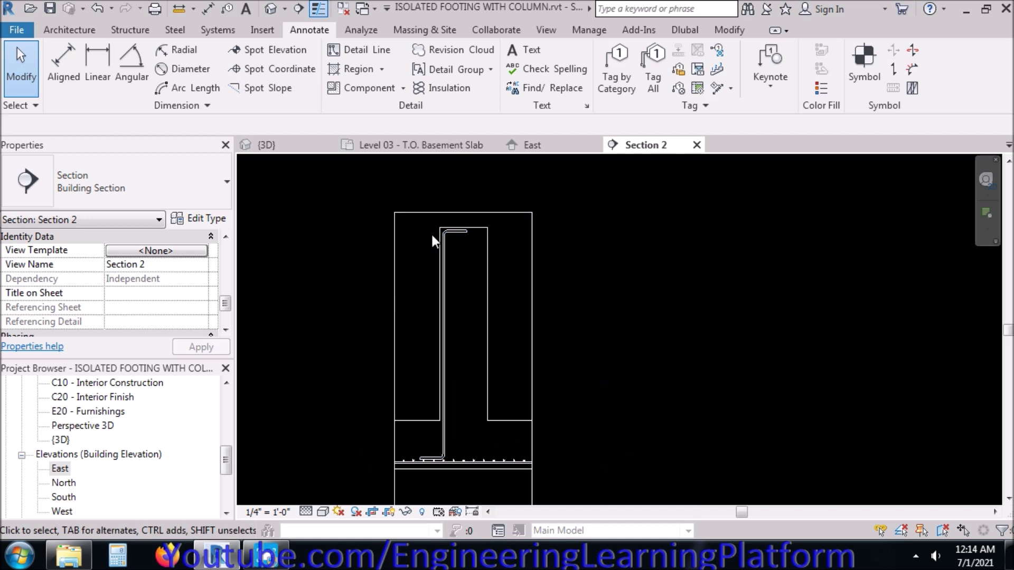
pyautogui.scroll(1, 448, 237)
pyautogui.scroll(-1, 449, 236)
pyautogui.scroll(-1, 449, 237)
pyautogui.moveTo(437, 332); pyautogui.dragTo(416, 310, button='middle')
pyautogui.scroll(3, 417, 454)
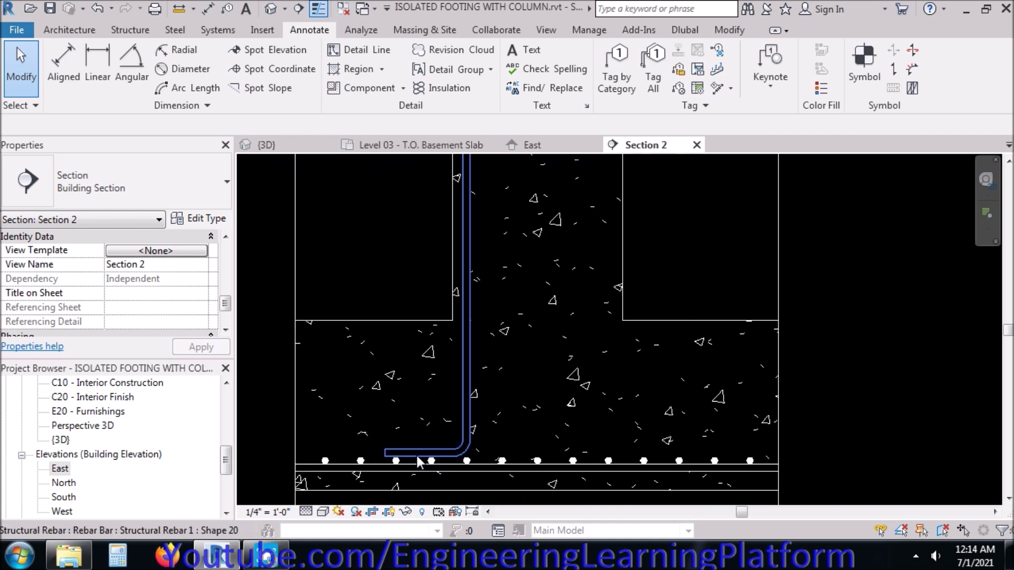
pyautogui.click(208, 9)
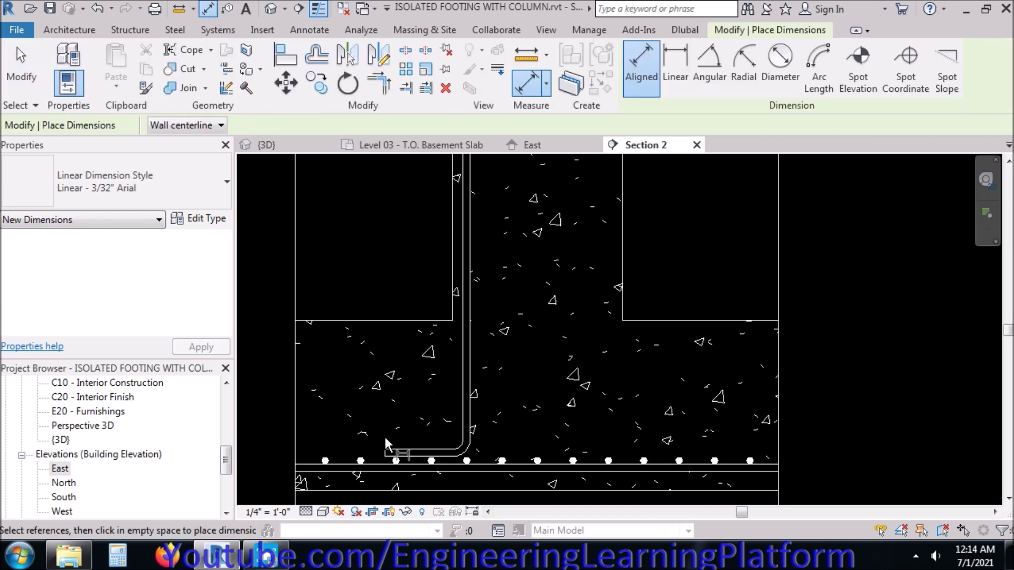
pyautogui.scroll(2, 388, 460)
pyautogui.click(403, 453)
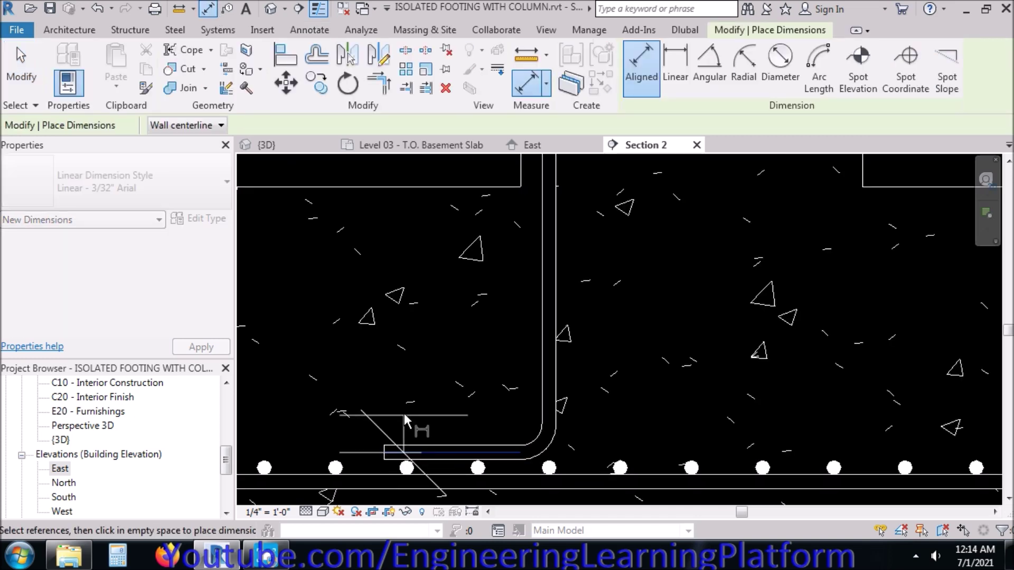
pyautogui.press('Escape')
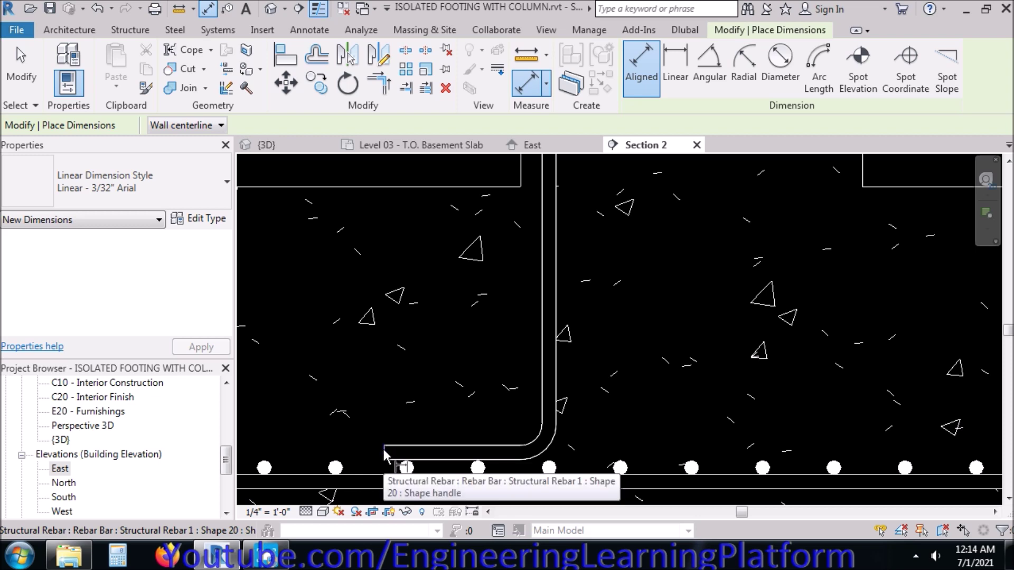
pyautogui.click(383, 448)
pyautogui.click(556, 417)
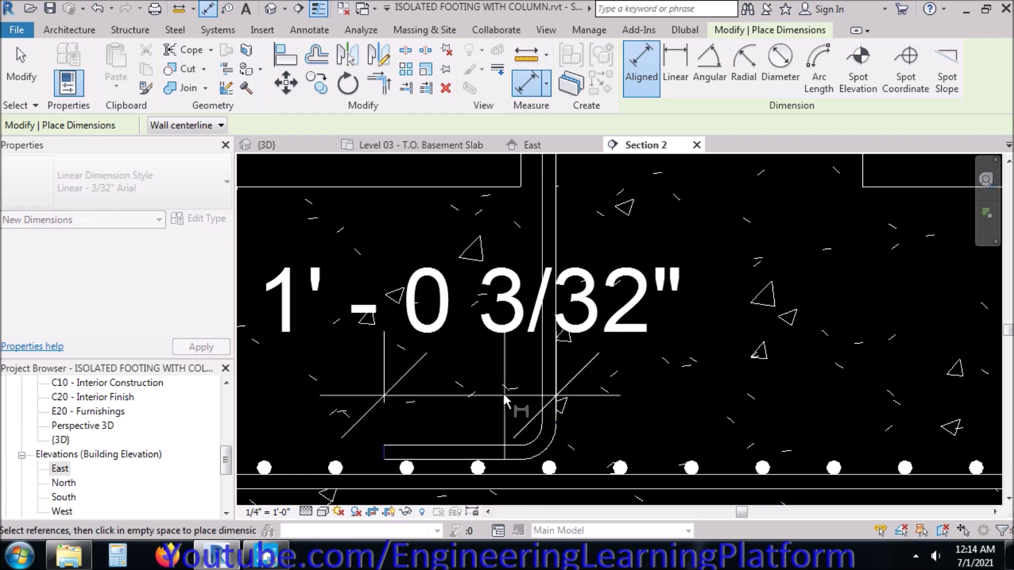
pyautogui.scroll(-1, 483, 406)
pyautogui.press('Escape')
# Duplicate the column rebar's type as Structural Rebar 5/8" and set its bar diameter to 5/8"
pyautogui.scroll(-2, 433, 433)
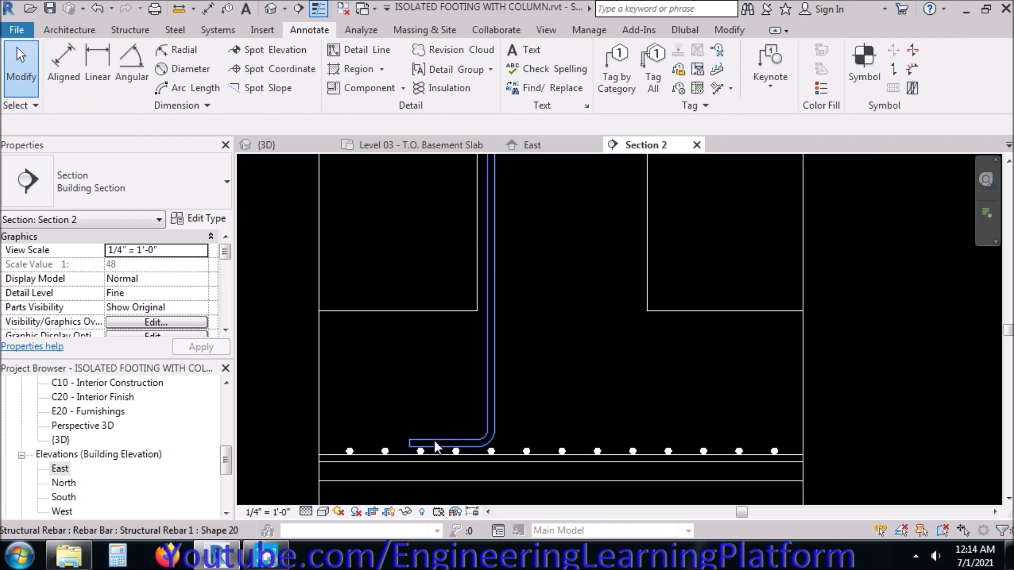
pyautogui.scroll(-1, 458, 445)
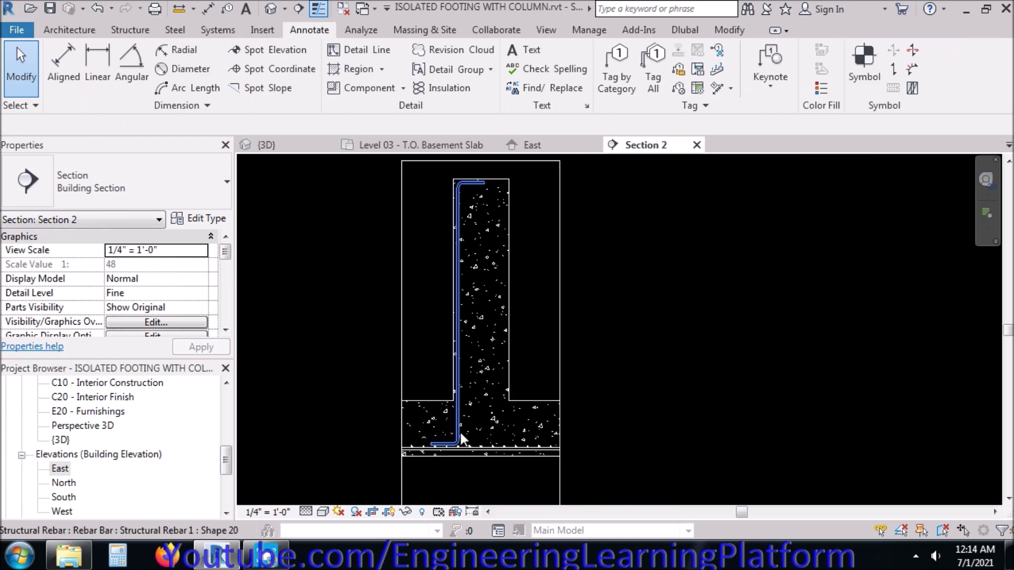
pyautogui.click(461, 434)
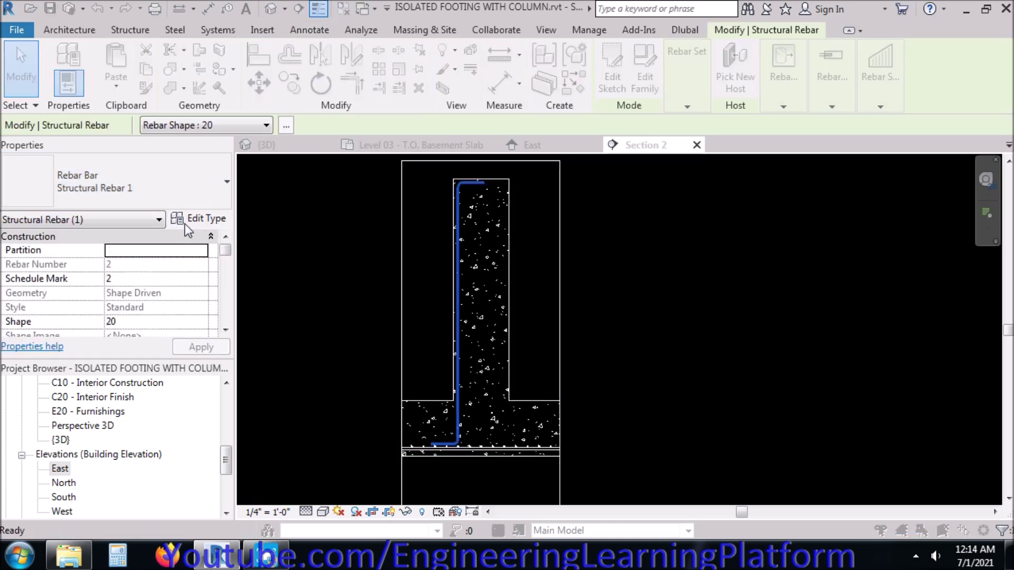
pyautogui.click(196, 219)
pyautogui.press('Escape')
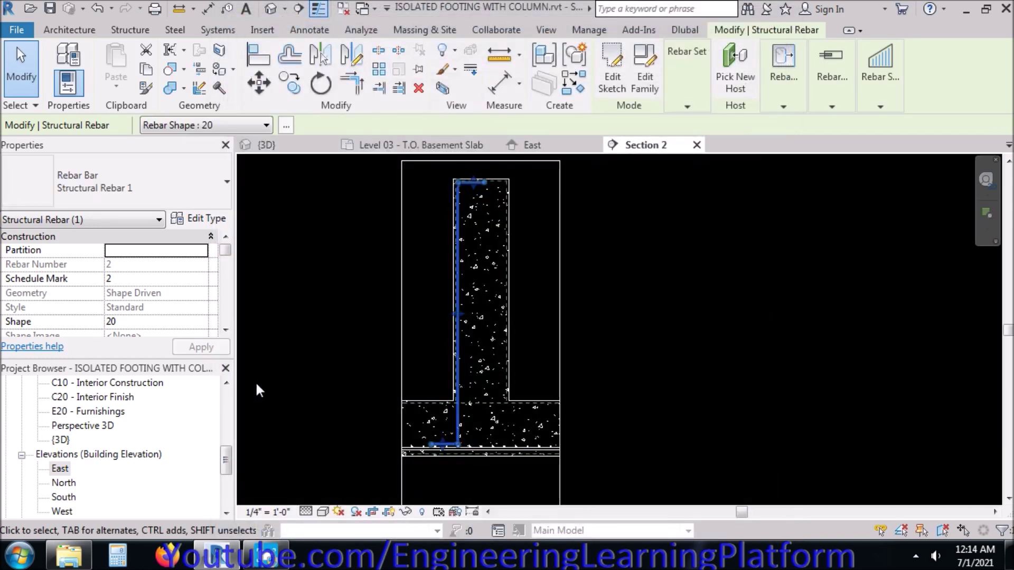
pyautogui.click(212, 221)
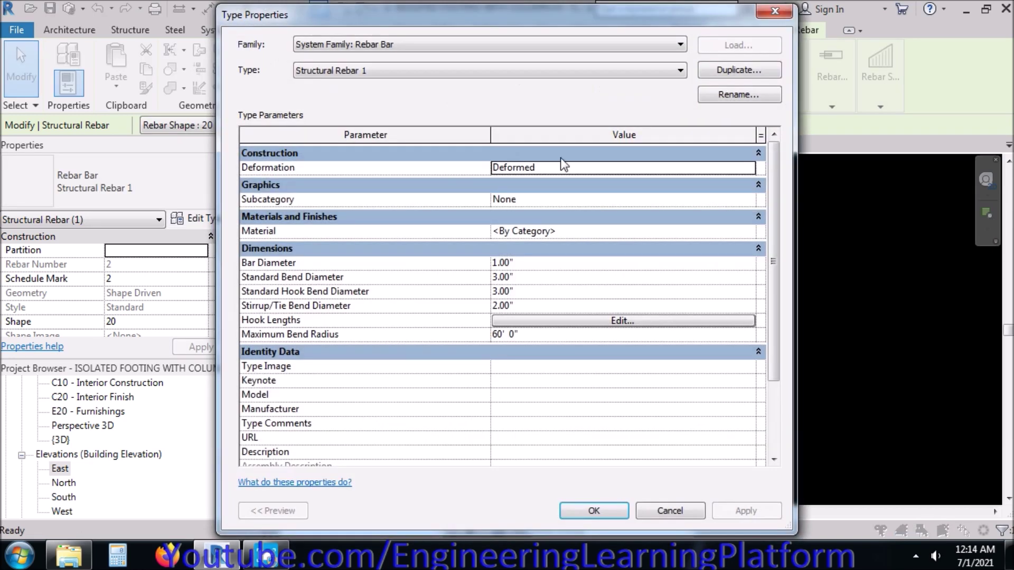
pyautogui.click(740, 65)
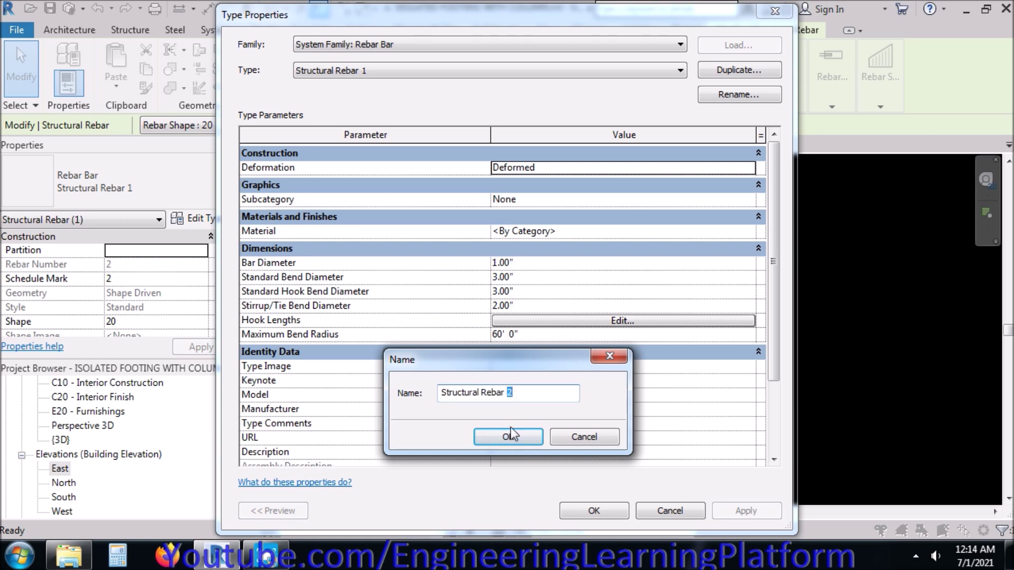
pyautogui.write('5/8')
pyautogui.click(524, 436)
pyautogui.click(523, 264)
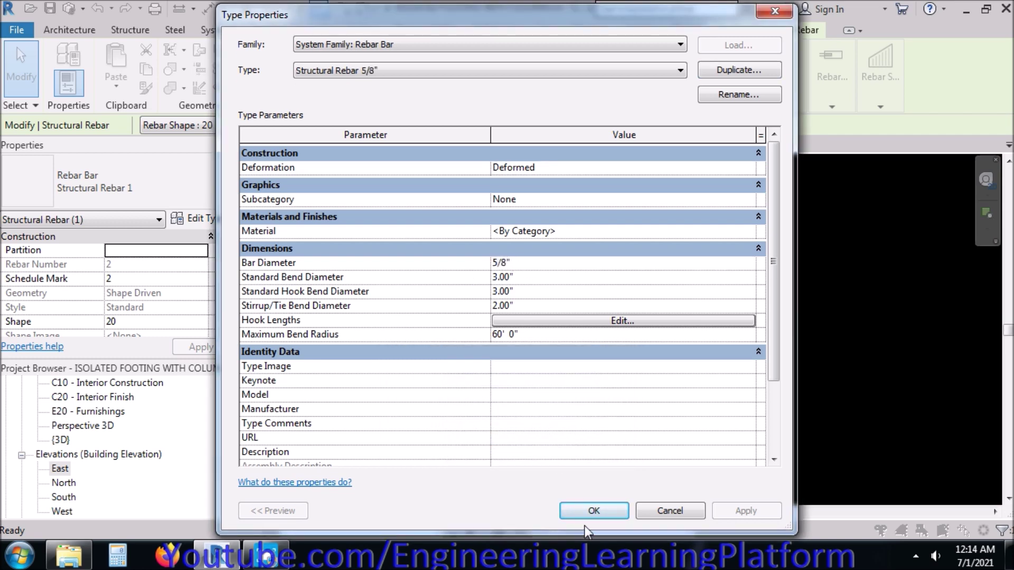
pyautogui.click(594, 511)
pyautogui.press('Escape')
# Lower the 5/8" rebar slightly so its bottom leg rests on the footing's reinforcement
pyautogui.scroll(3, 467, 463)
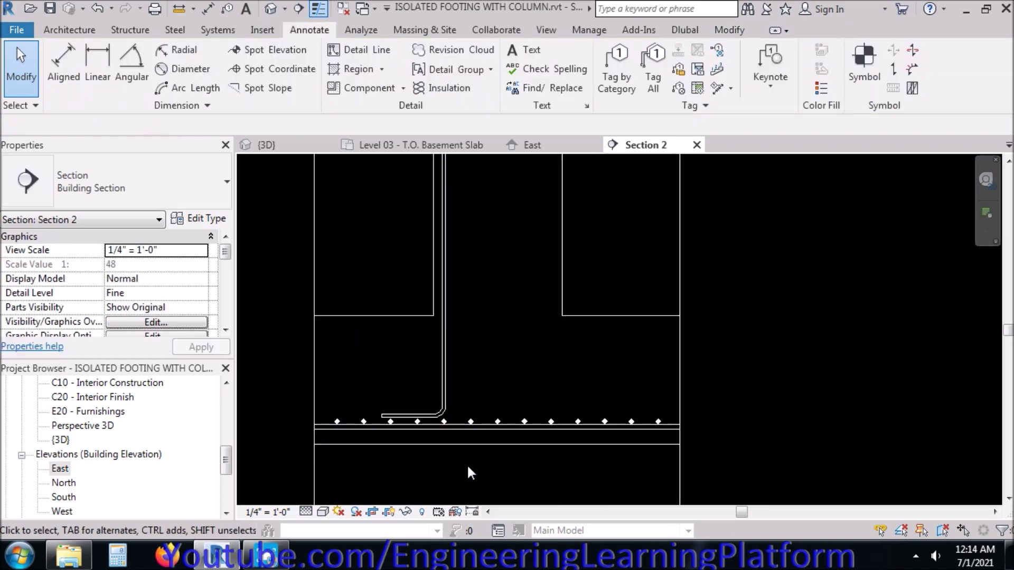
pyautogui.scroll(4, 430, 422)
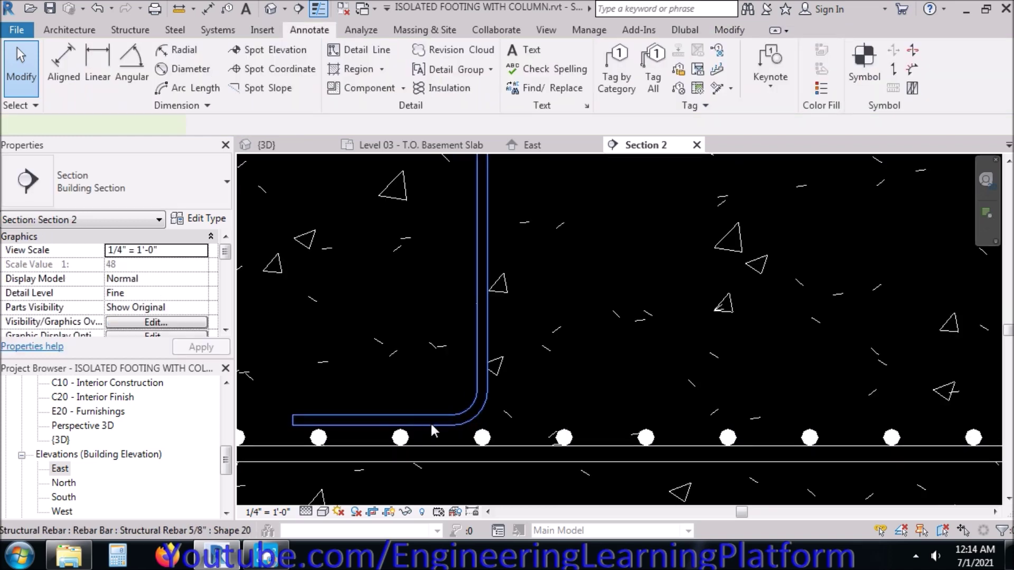
pyautogui.click(423, 422)
pyautogui.scroll(3, 372, 435)
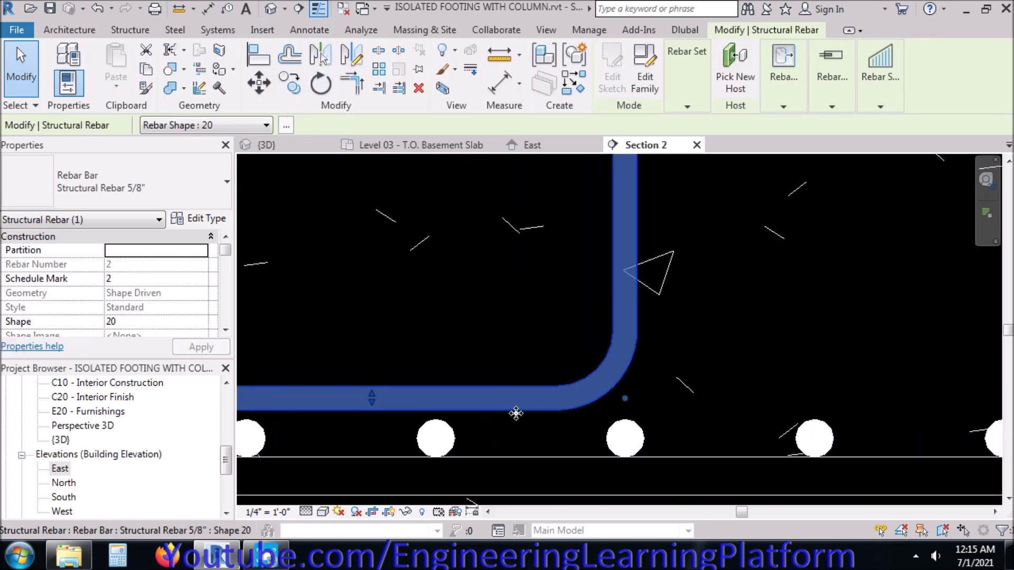
pyautogui.moveTo(417, 407); pyautogui.dragTo(416, 407)
pyautogui.press('Escape')
# Mirror a copy of the column rebar about a vertical axis drawn through the middle of the column
pyautogui.scroll(-6, 432, 475)
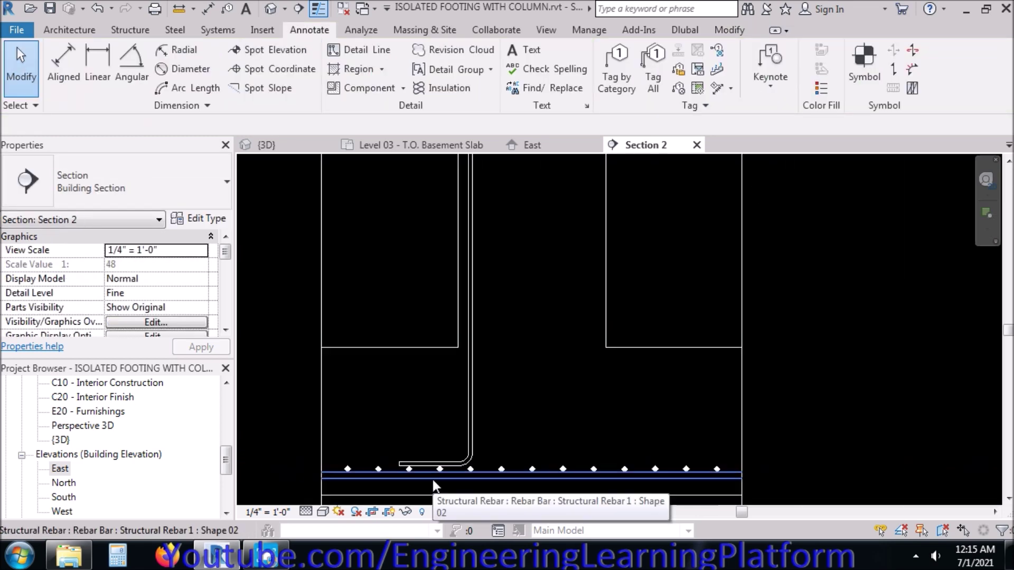
pyautogui.scroll(-3, 433, 480)
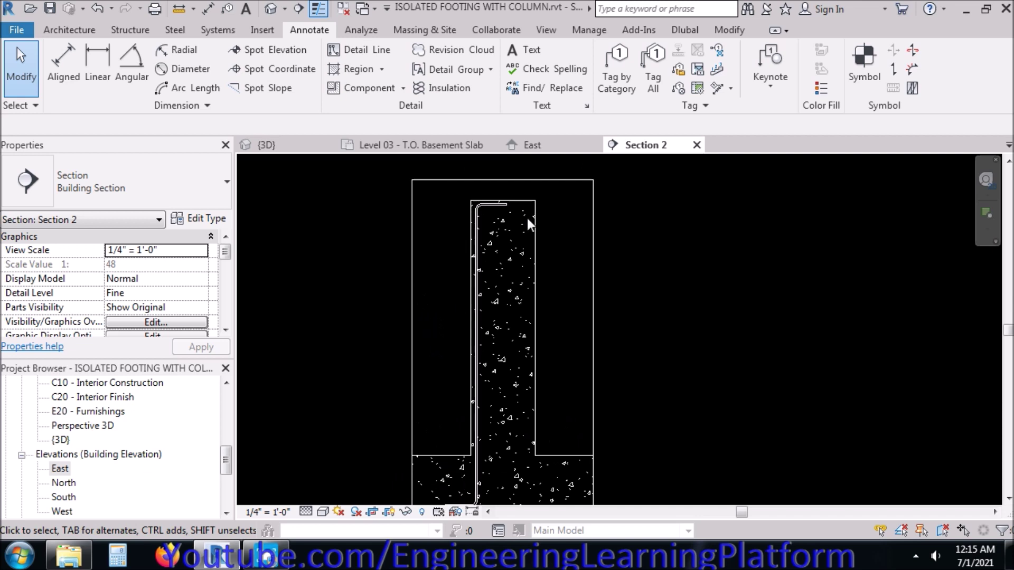
pyautogui.click(497, 203)
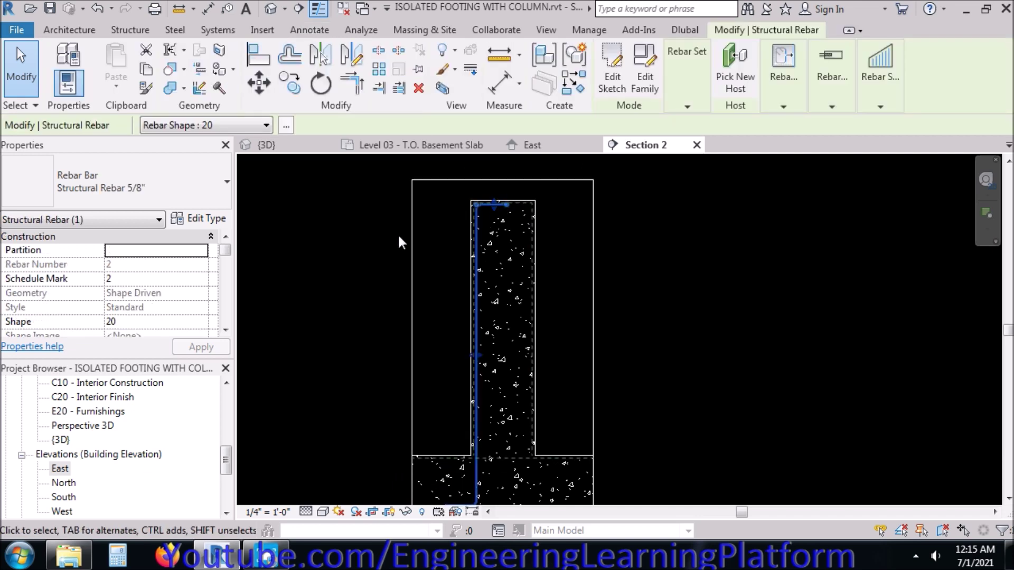
pyautogui.click(351, 55)
pyautogui.click(502, 200)
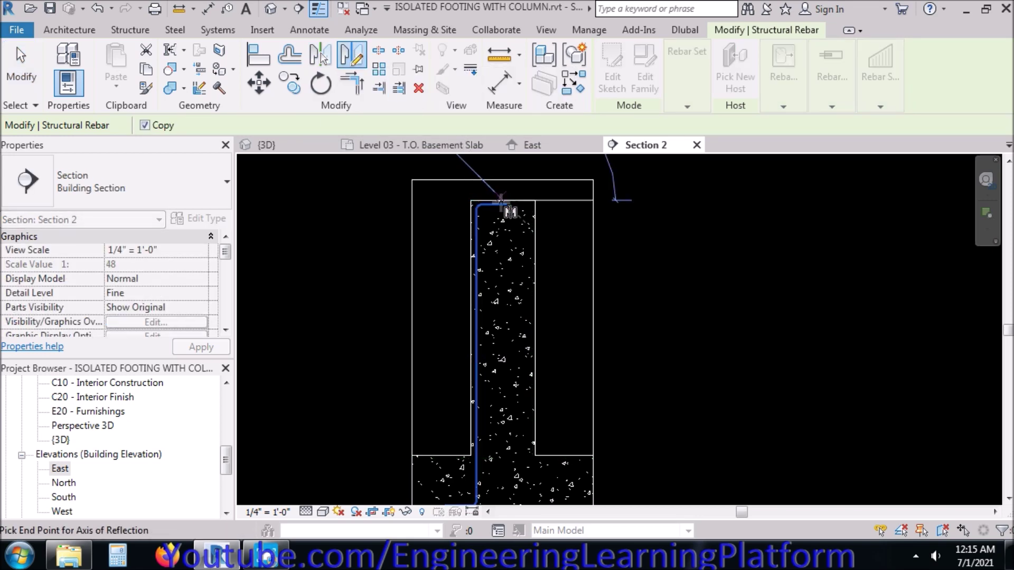
pyautogui.click(504, 309)
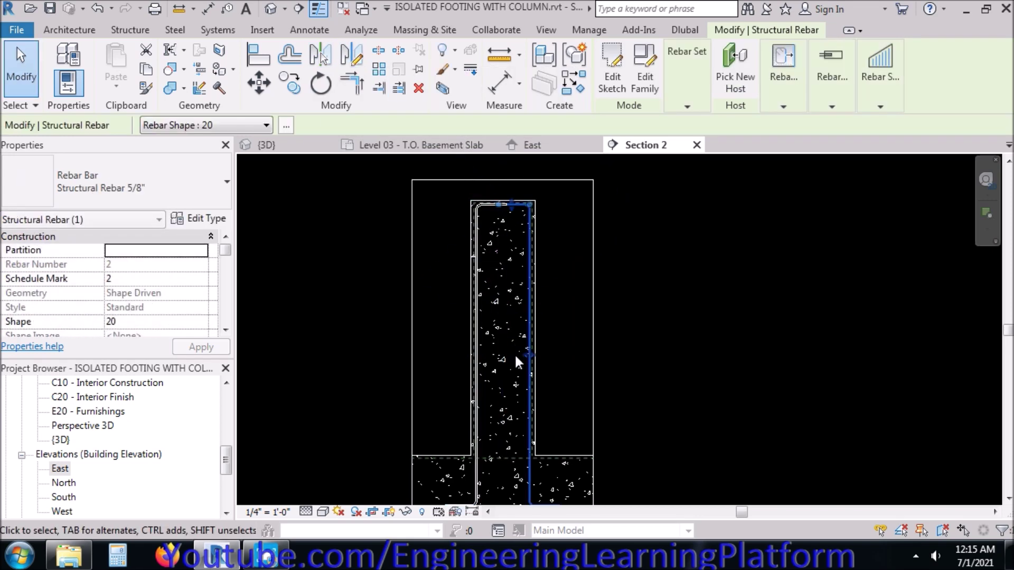
pyautogui.press('Escape')
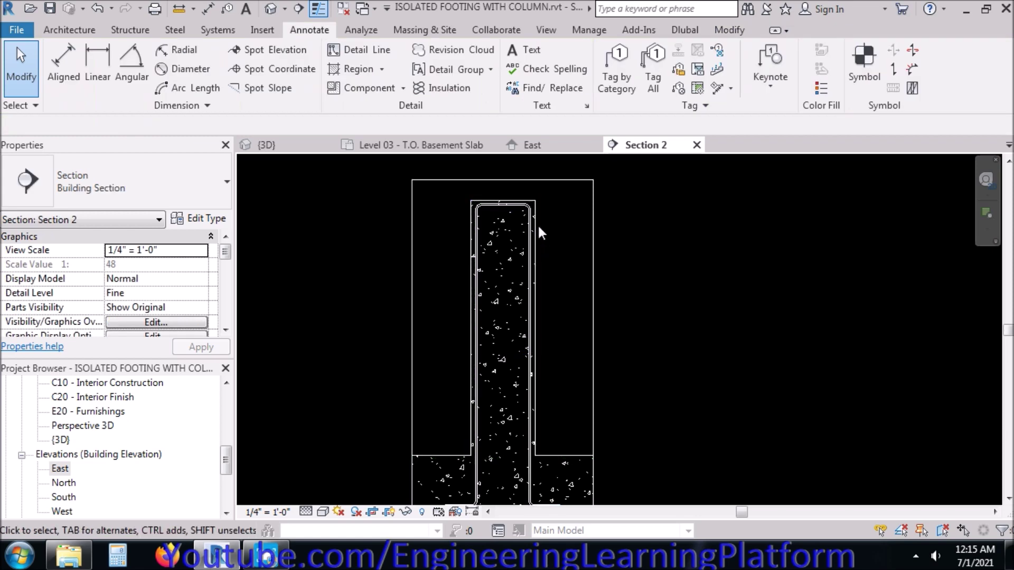
# Shift the top leg of one column rebar slightly down where it overlaps the mirrored bar's top leg
pyautogui.click(504, 203)
pyautogui.scroll(8, 509, 206)
pyautogui.moveTo(526, 186); pyautogui.dragTo(525, 199)
pyautogui.click(610, 218)
pyautogui.scroll(-6, 611, 217)
pyautogui.scroll(6, 607, 346)
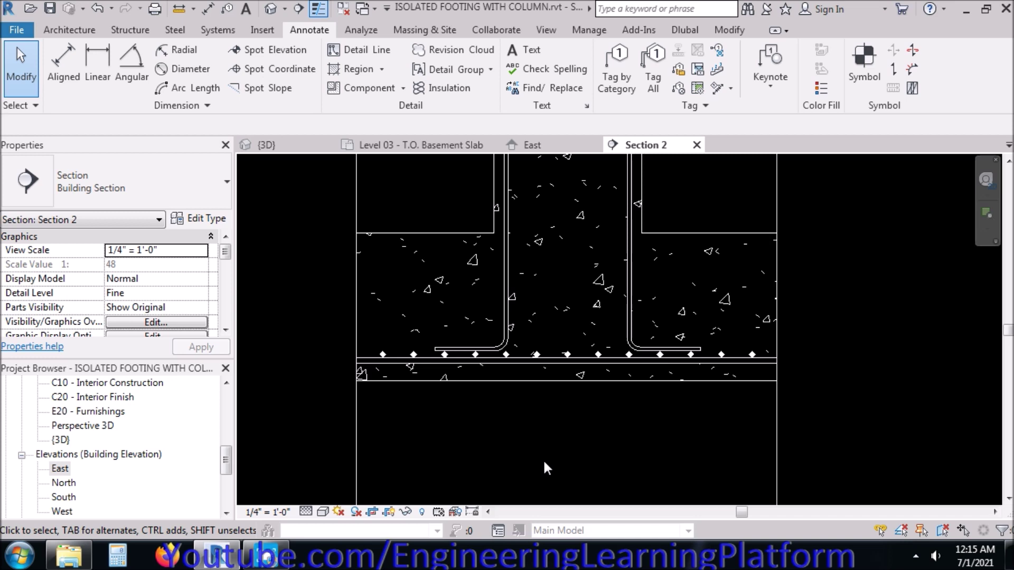
# Save the project and switch to the Level 03 - T.O. Basement Slab plan around the column
pyautogui.scroll(-5, 544, 463)
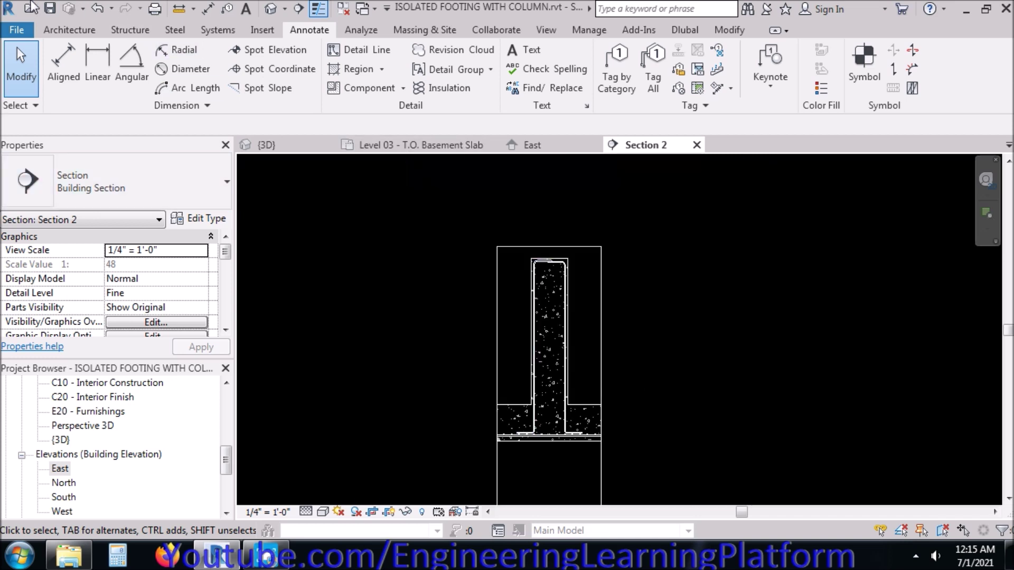
pyautogui.click(50, 9)
pyautogui.click(393, 144)
pyautogui.scroll(5, 508, 370)
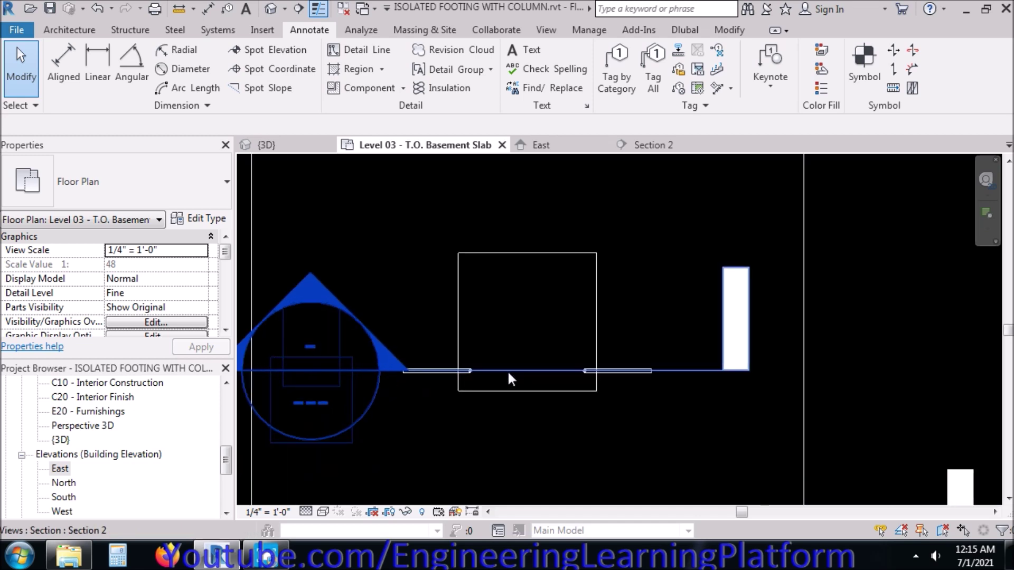
pyautogui.click(418, 372)
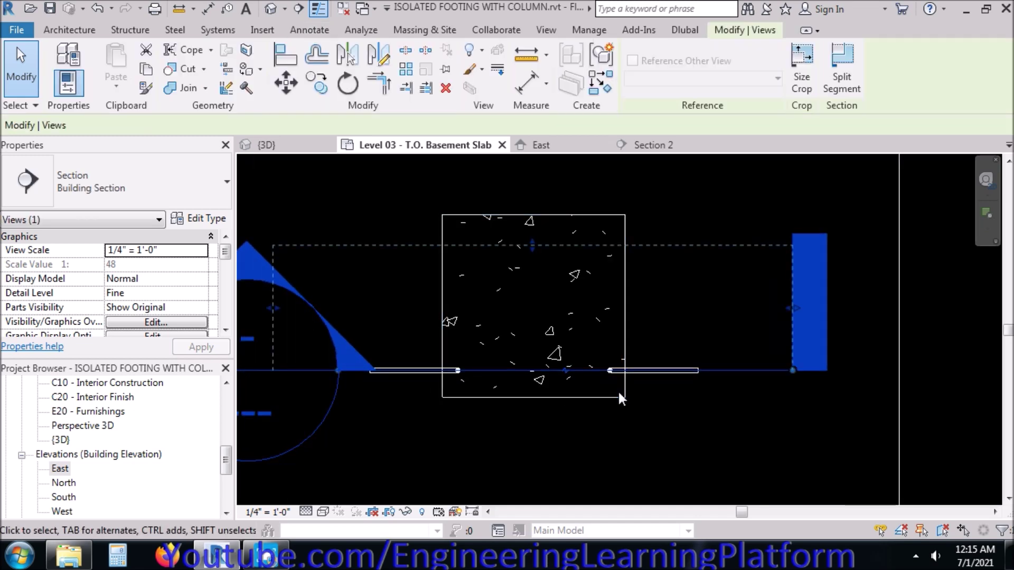
pyautogui.press('Escape')
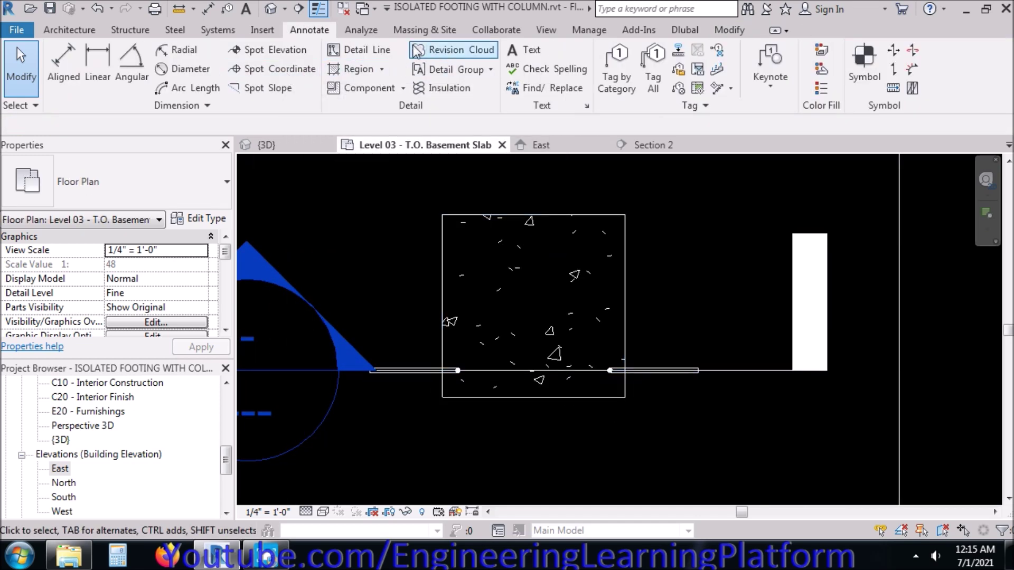
# Draw a horizontal detail line offset 1 1/2" inside the column's lower edge in plan, running past its right side
pyautogui.click(353, 50)
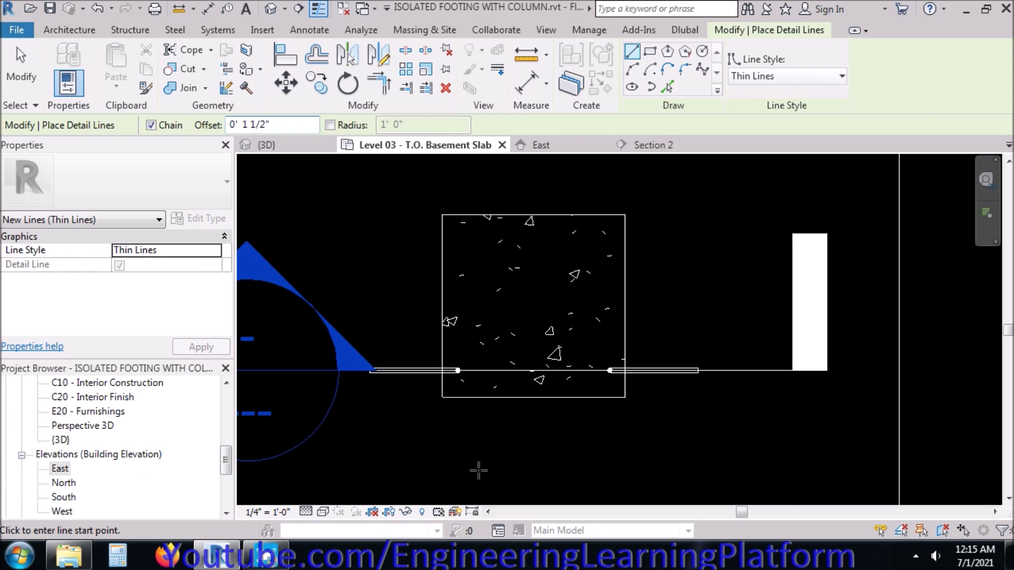
pyautogui.click(443, 397)
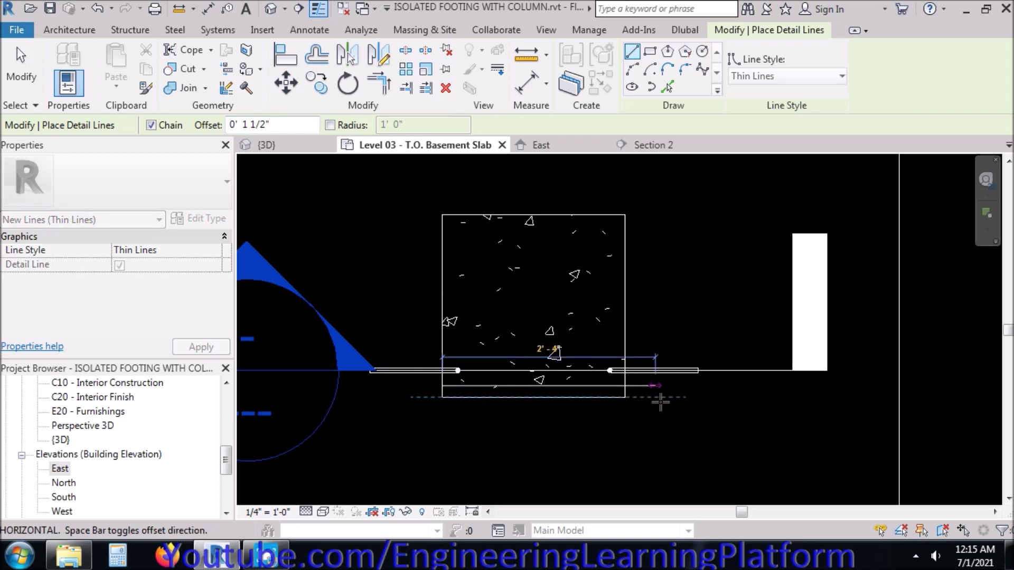
pyautogui.click(678, 398)
pyautogui.press('Escape')
pyautogui.press('Escape')
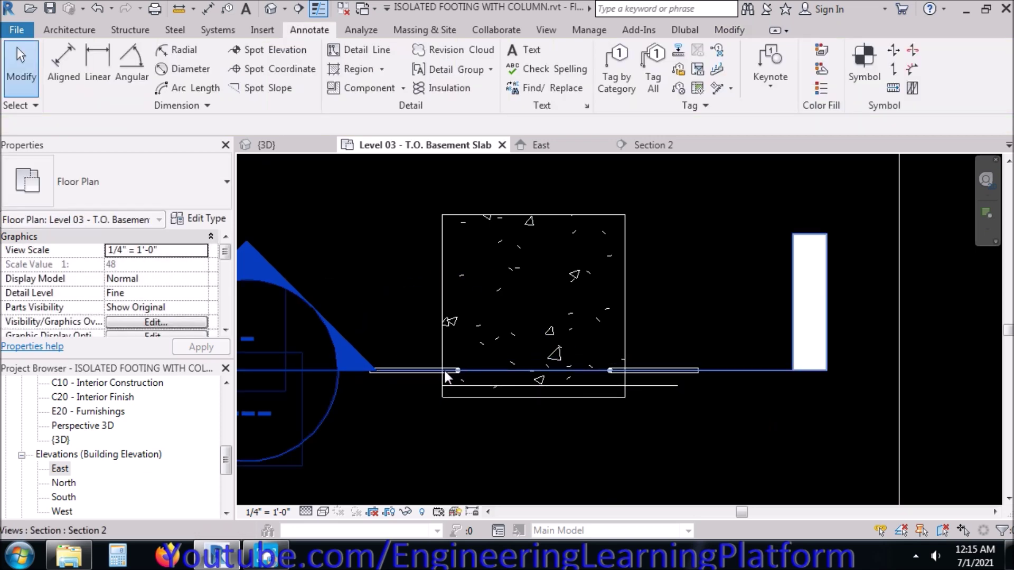
# Move the left-hand column rebar down in plan so its centre lies on the offset detail line
pyautogui.click(422, 374)
pyautogui.scroll(4, 467, 401)
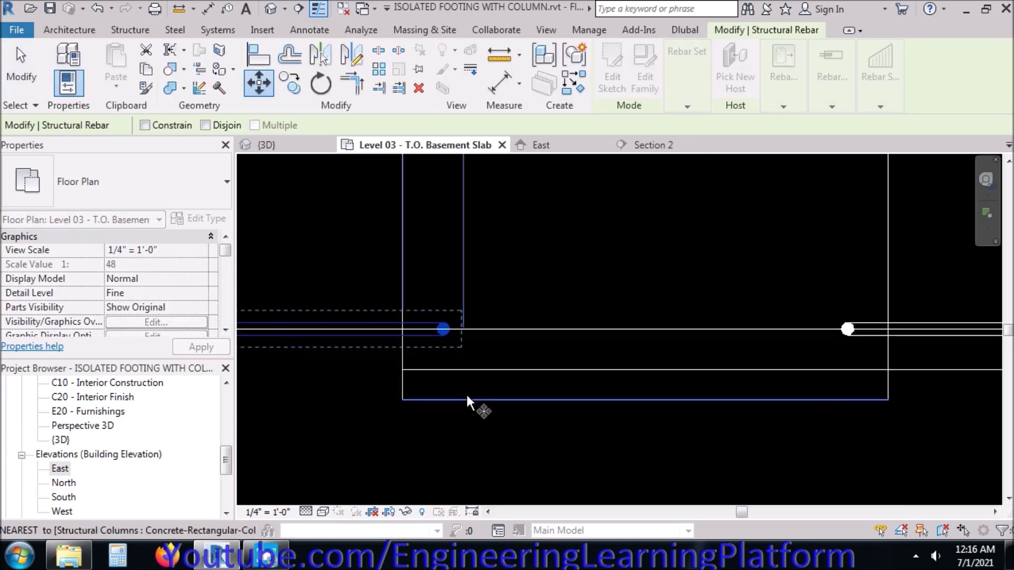
pyautogui.scroll(3, 467, 401)
pyautogui.moveTo(427, 279); pyautogui.dragTo(427, 350)
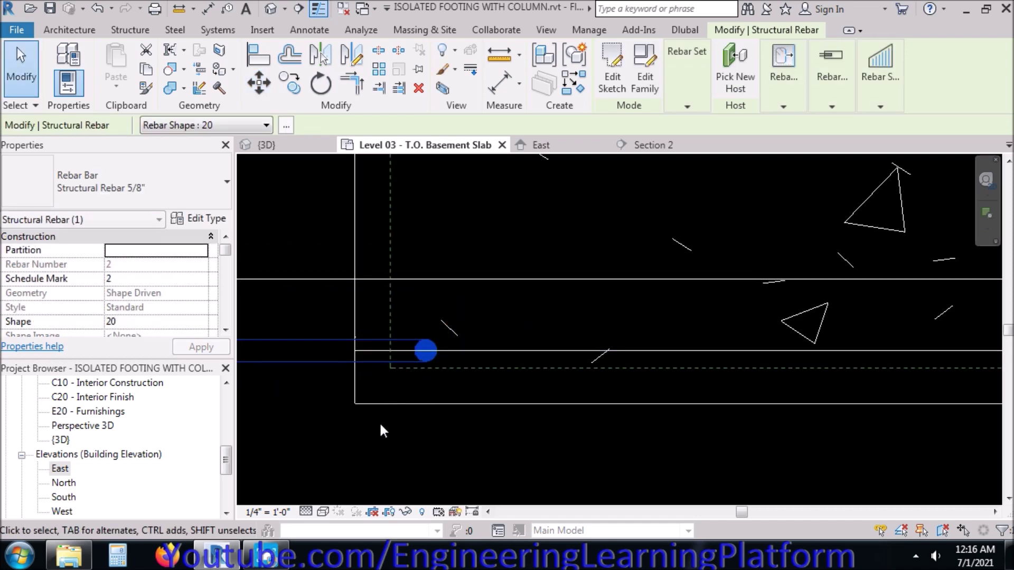
pyautogui.click(383, 426)
pyautogui.scroll(-2, 359, 407)
pyautogui.click(369, 385)
pyautogui.scroll(-2, 408, 464)
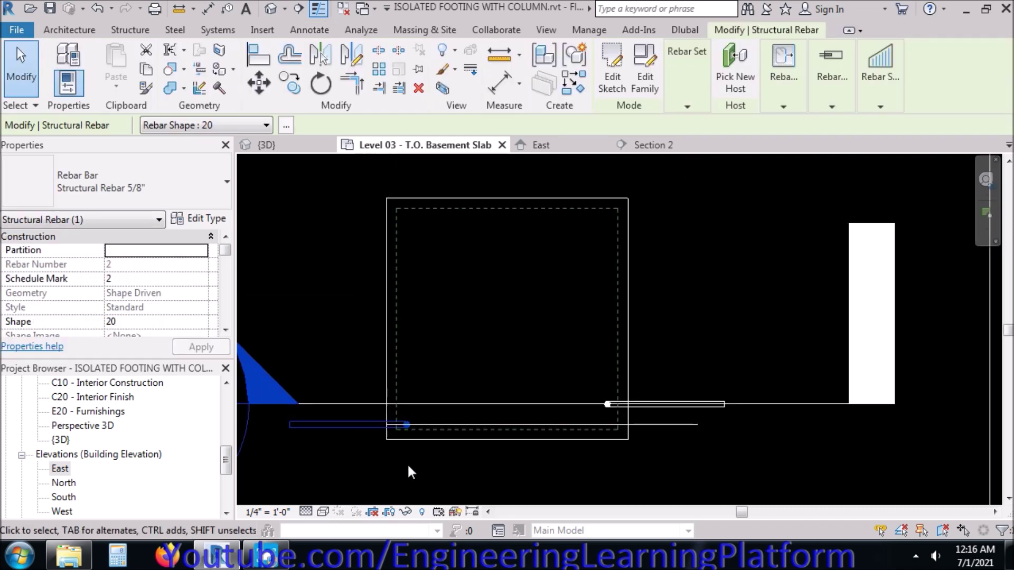
pyautogui.scroll(-1, 407, 463)
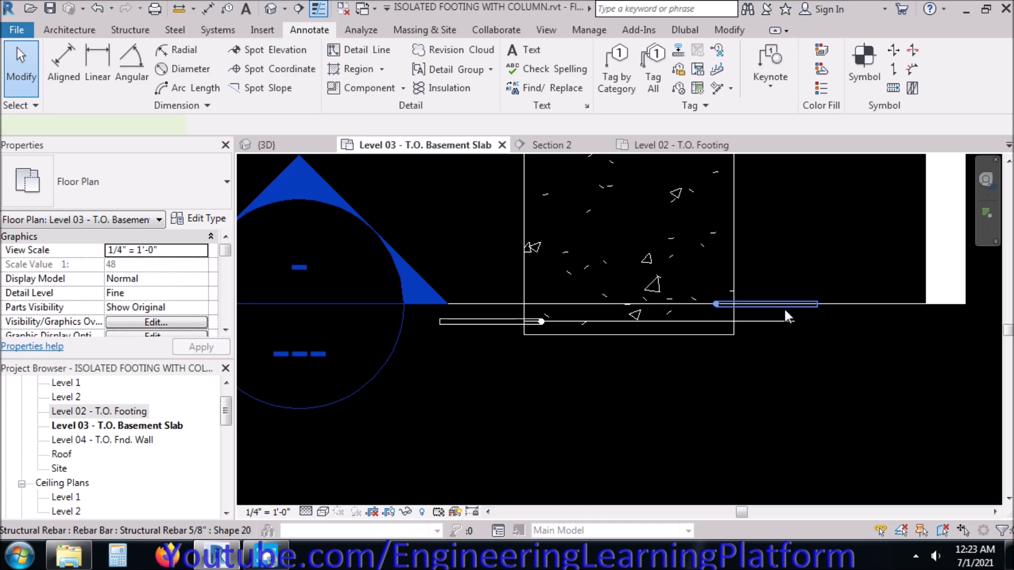
# Delete the right-hand column rebar and mirror a copy of the left-hand rebar about the column's vertical centreline
pyautogui.click(785, 311)
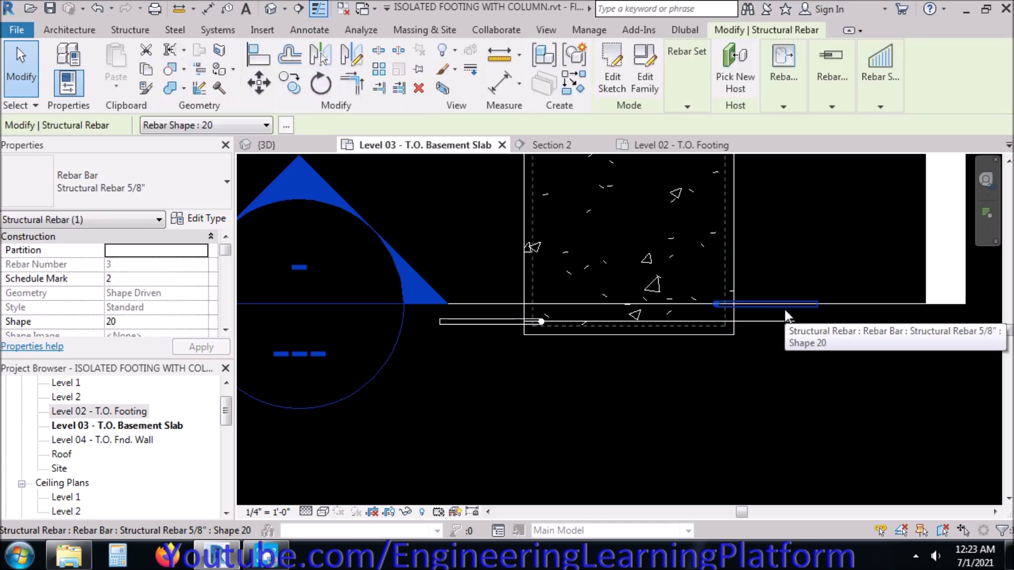
pyautogui.press('Escape')
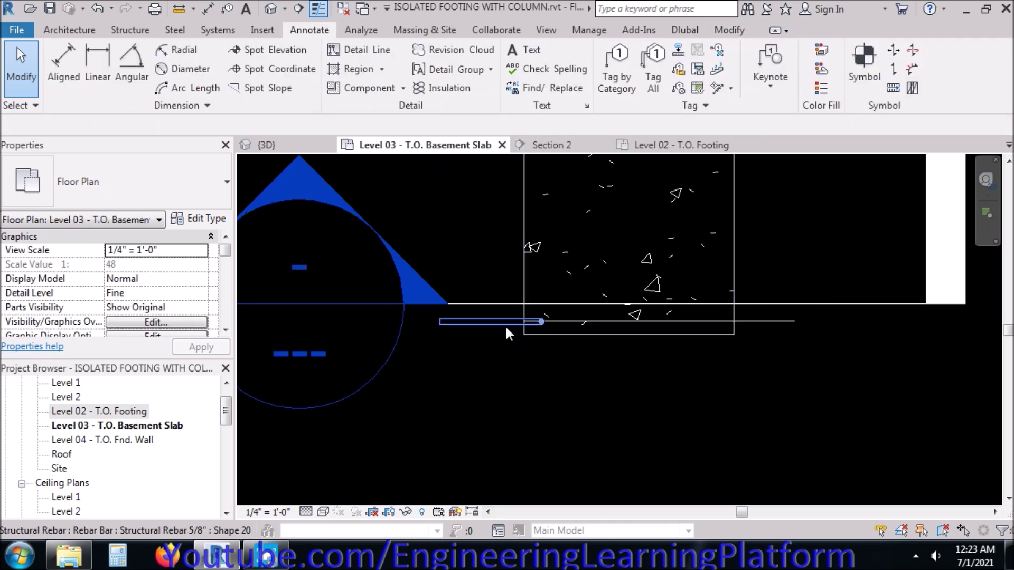
pyautogui.click(505, 324)
pyautogui.scroll(-3, 480, 410)
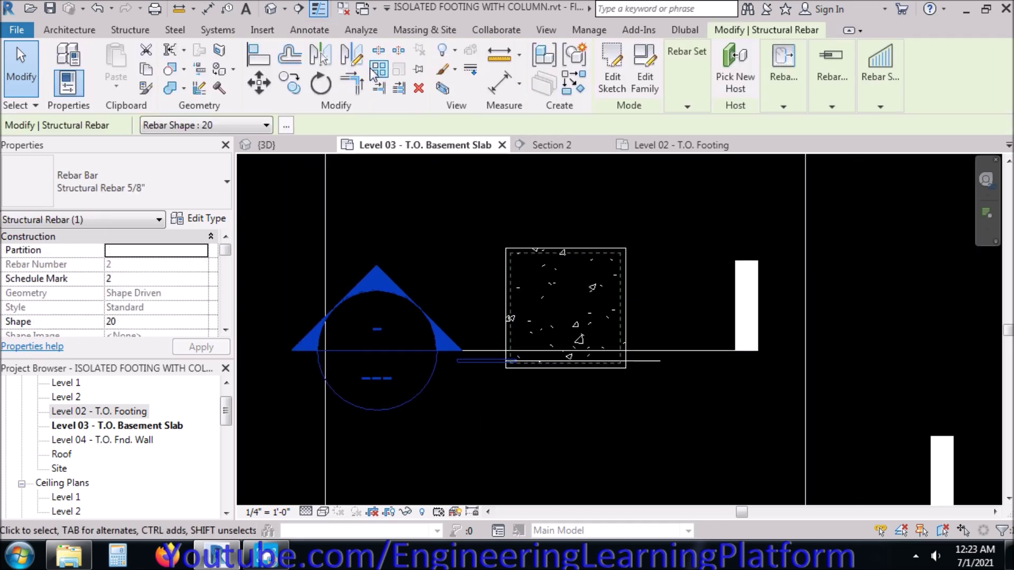
pyautogui.click(351, 55)
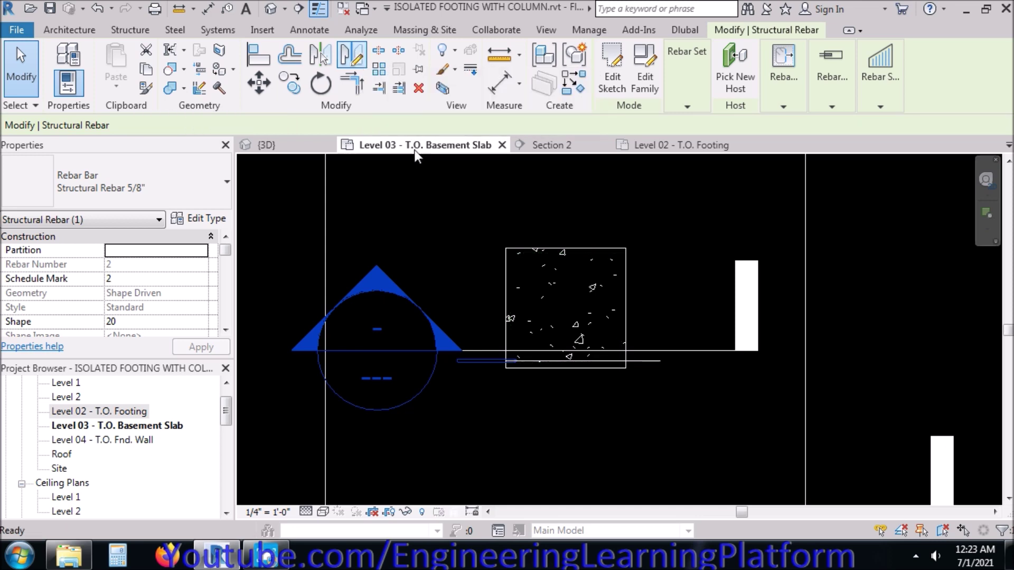
pyautogui.click(566, 368)
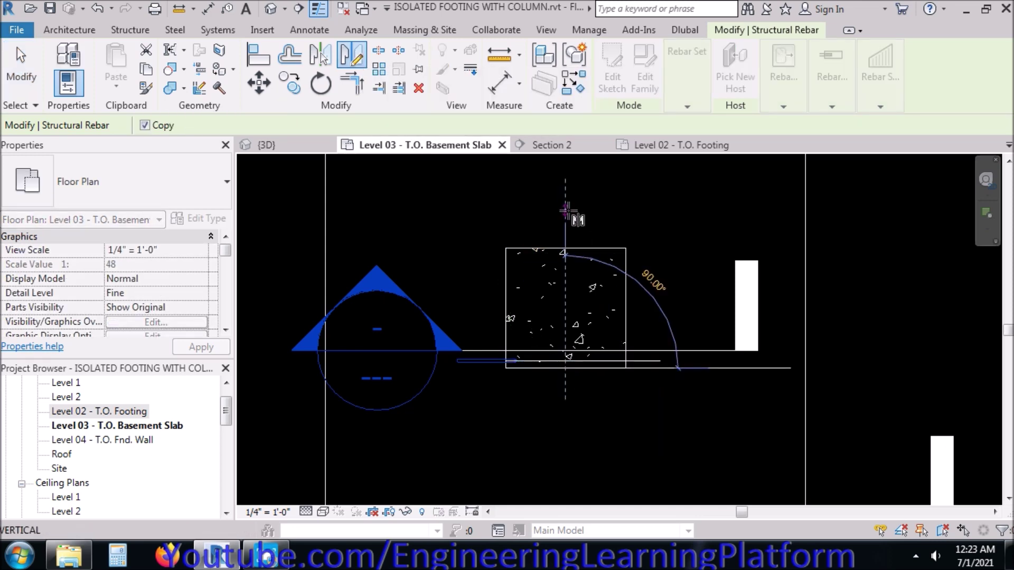
pyautogui.click(565, 210)
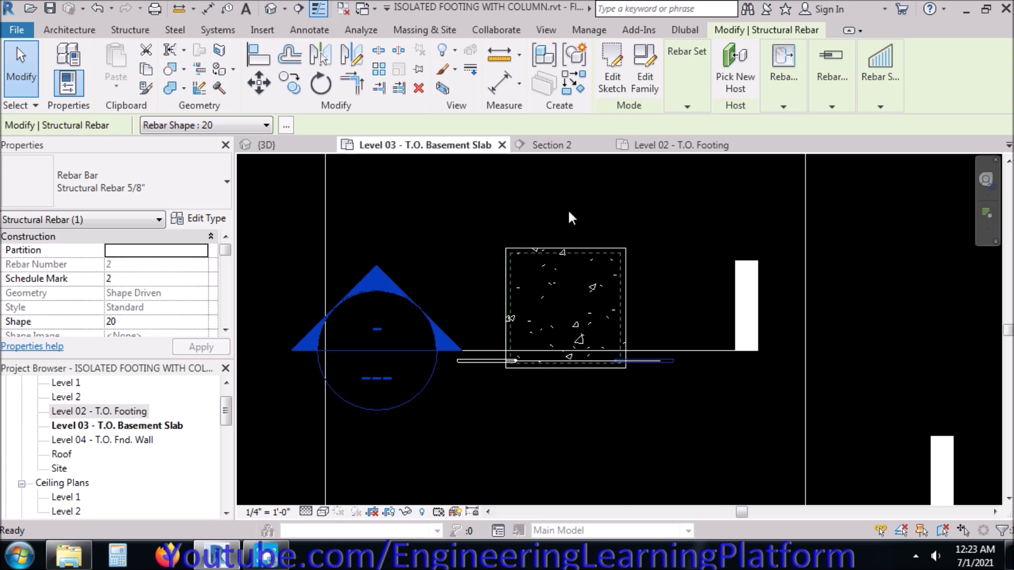
pyautogui.press('Escape')
# Mirror copies of both lower column rebars about the column's horizontal centreline, and save the project
pyautogui.click(668, 361)
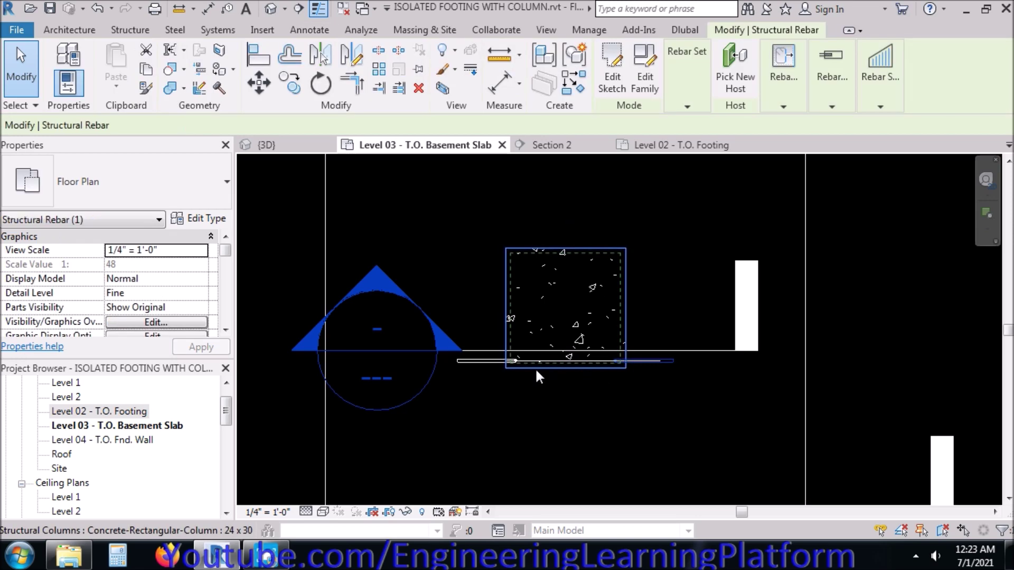
pyautogui.keyDown('ctrl'); pyautogui.click(487, 360); pyautogui.keyUp('ctrl')
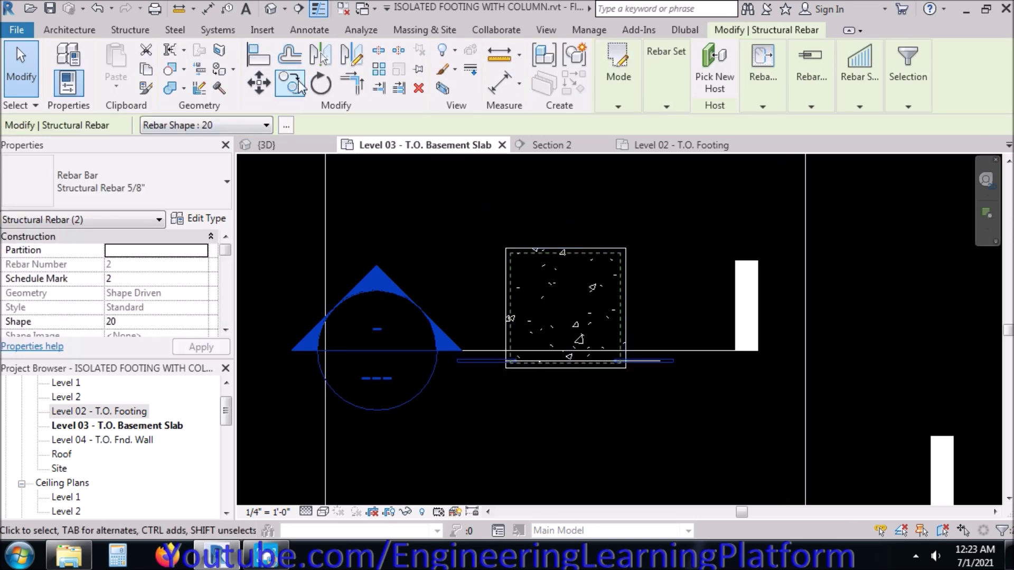
pyautogui.click(351, 55)
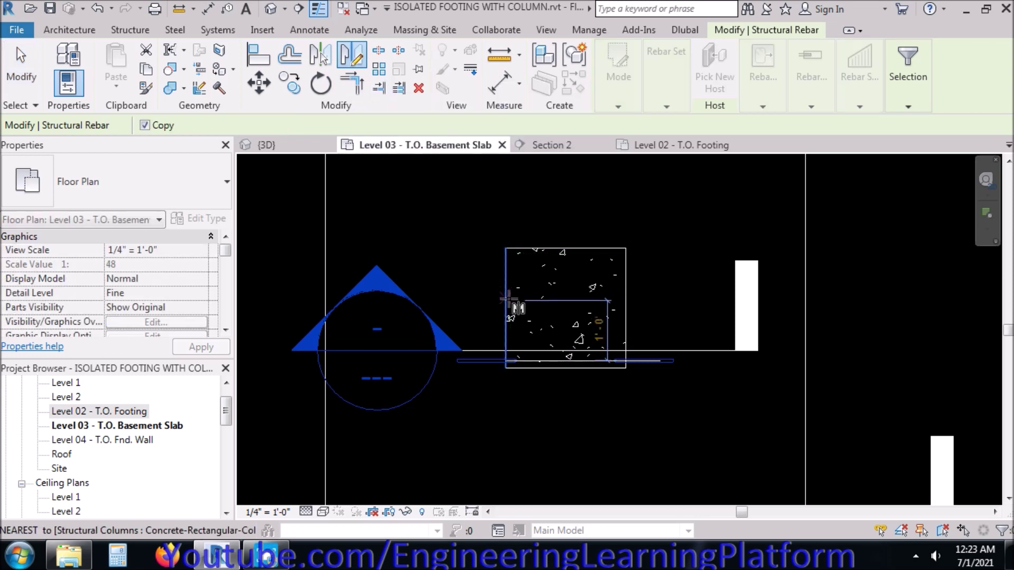
pyautogui.click(506, 307)
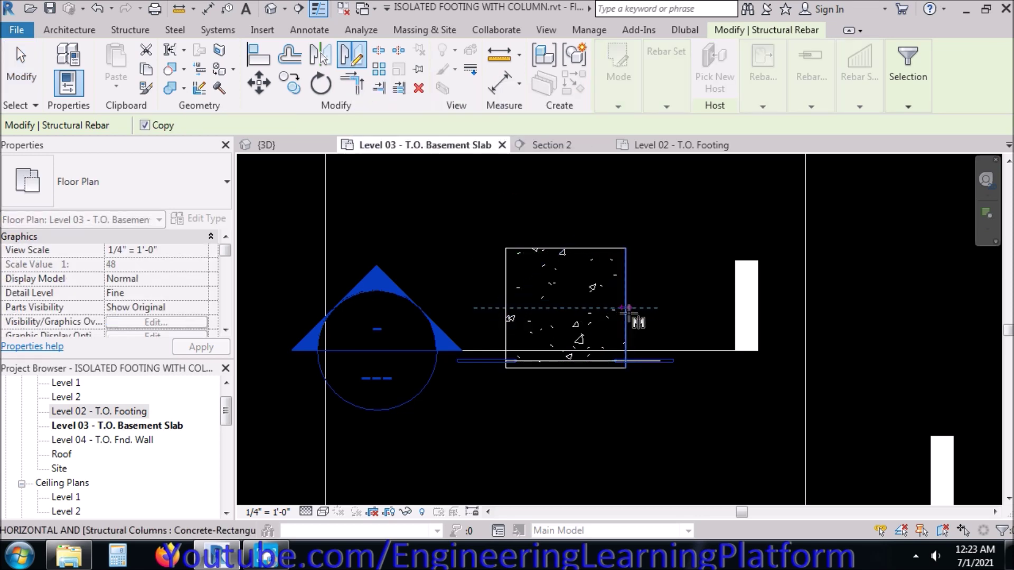
pyautogui.click(657, 309)
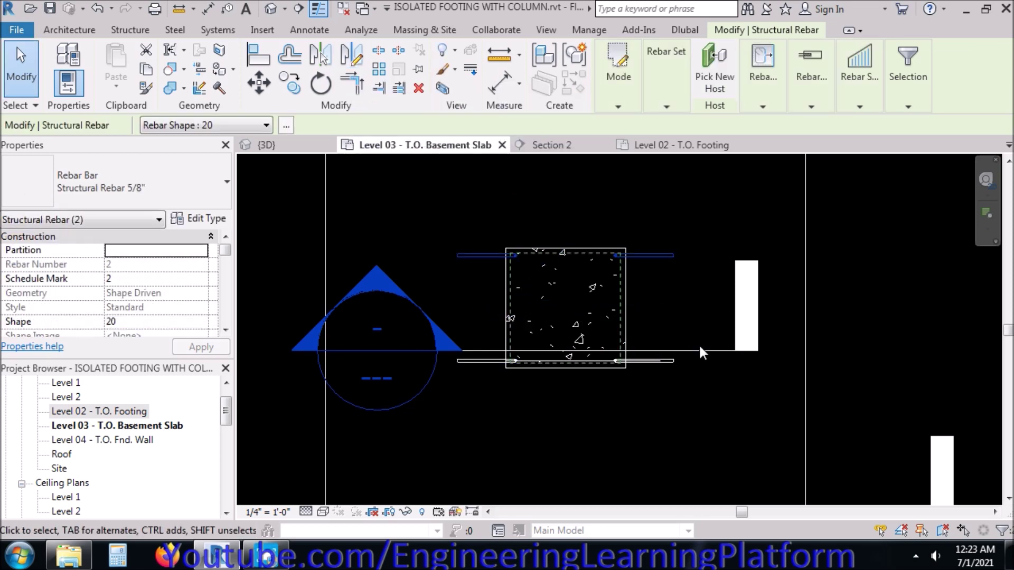
pyautogui.click(721, 364)
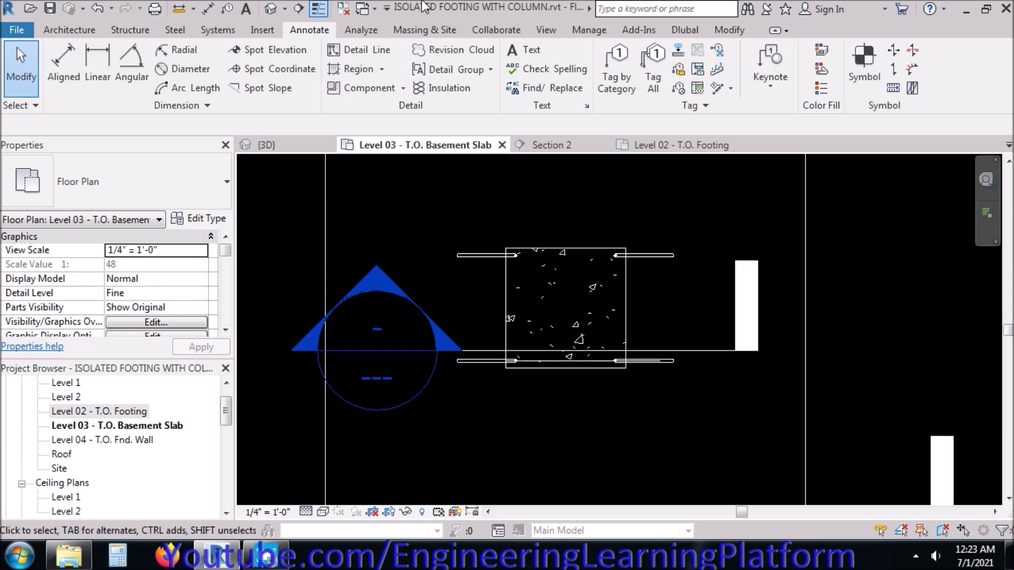
pyautogui.click(50, 8)
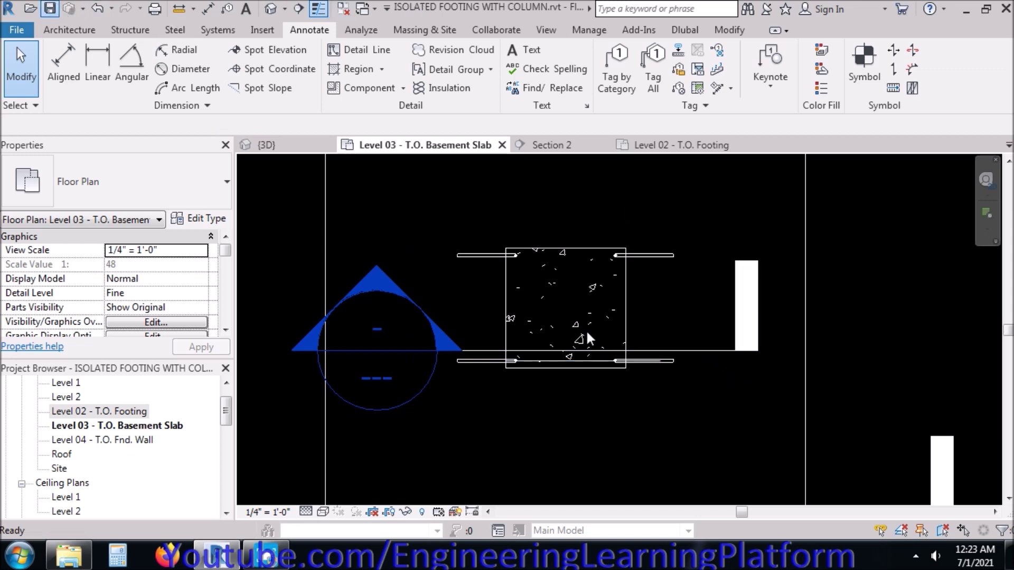
pyautogui.click(485, 361)
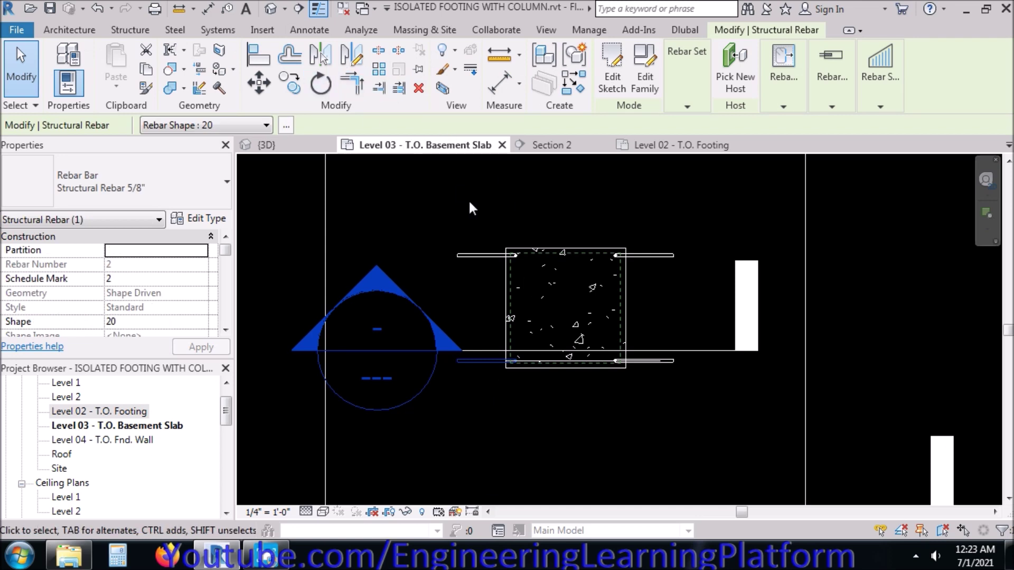
pyautogui.moveTo(781, 105)
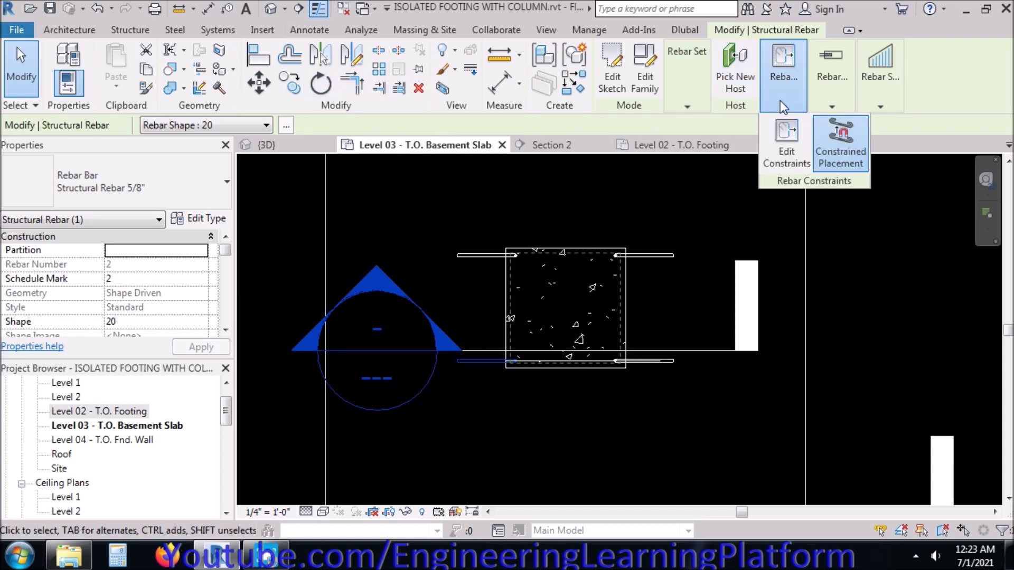
pyautogui.click(786, 150)
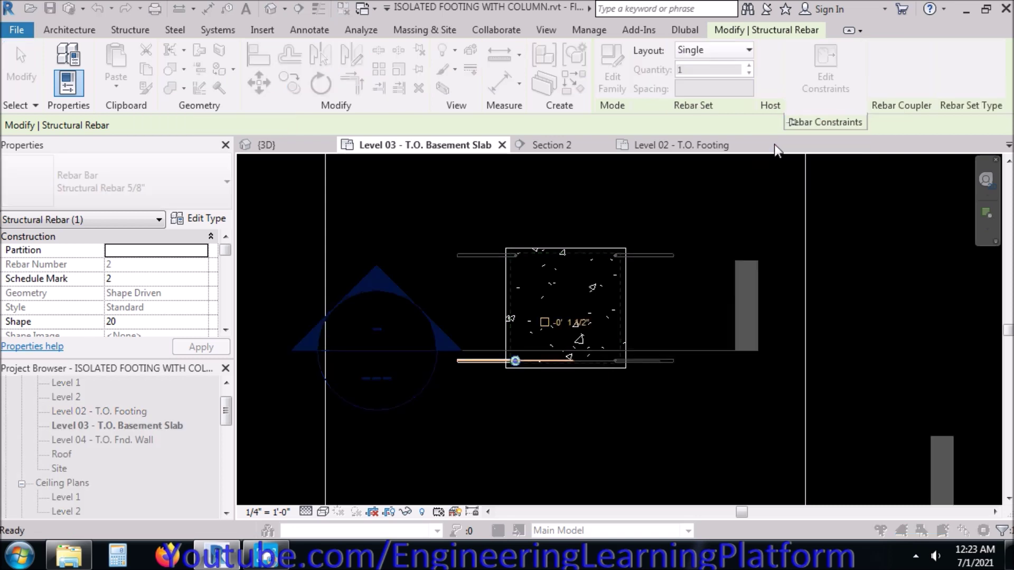
pyautogui.scroll(5, 514, 376)
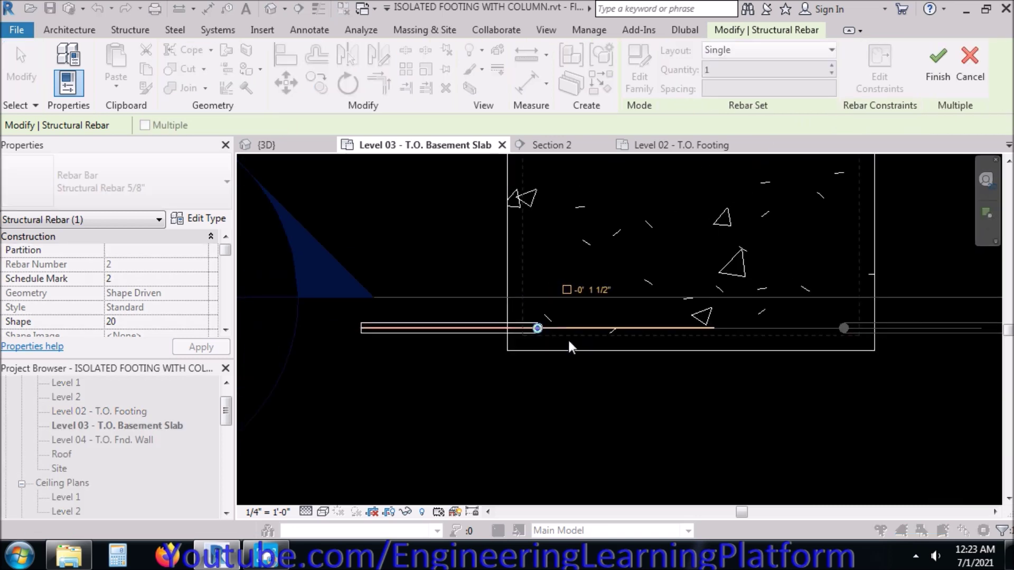
pyautogui.click(363, 328)
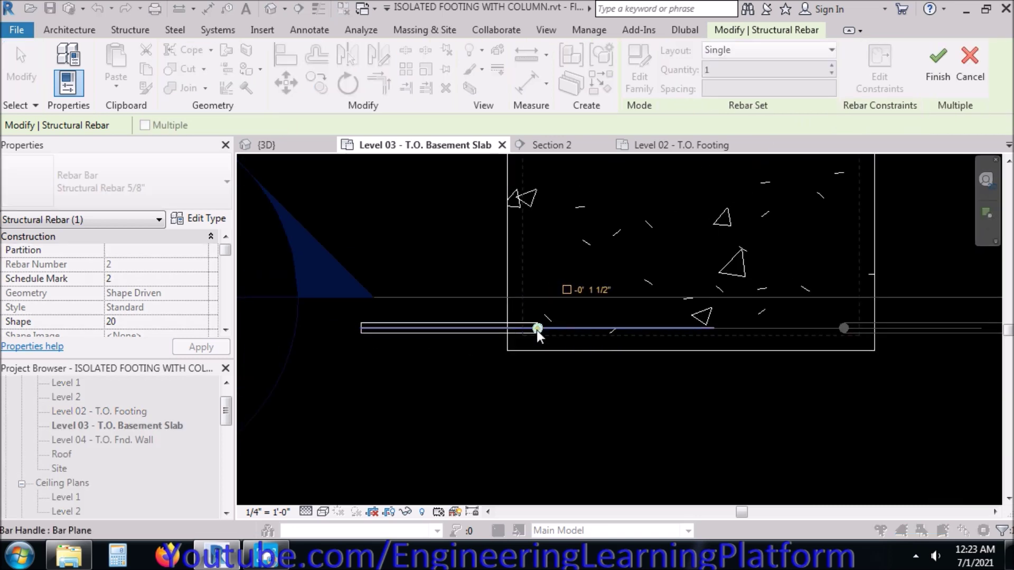
pyautogui.click(970, 66)
pyautogui.click(757, 276)
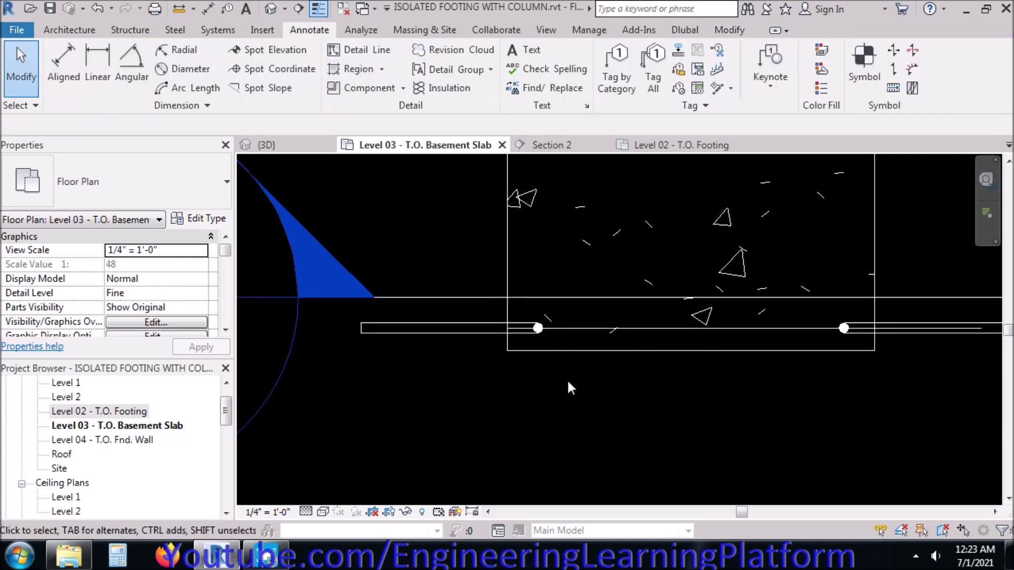
# Place a rebar of shape T1 as a closed stirrup inside the column in plan
pyautogui.scroll(-4, 567, 382)
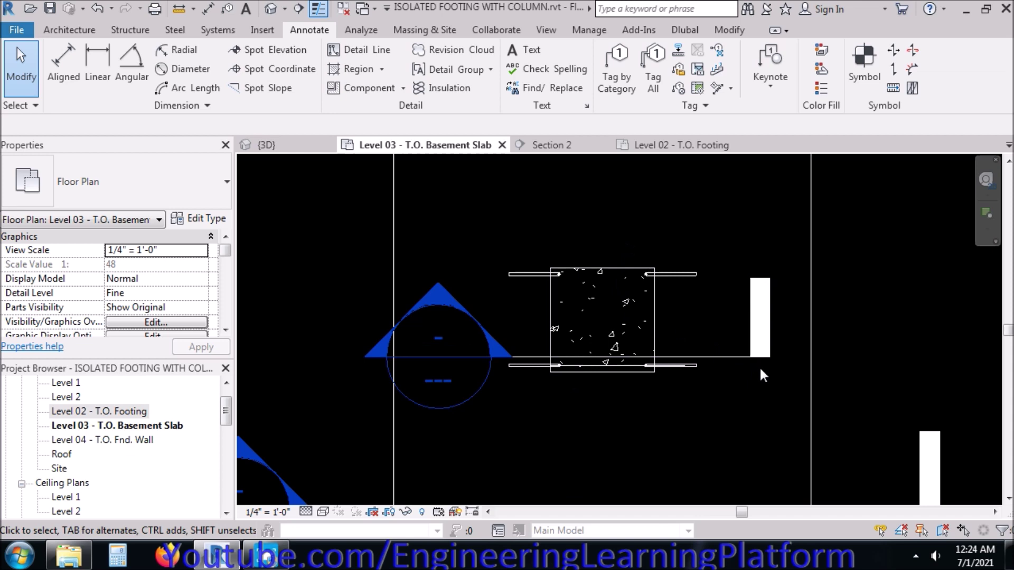
pyautogui.moveTo(972, 339); pyautogui.dragTo(922, 308, button='middle')
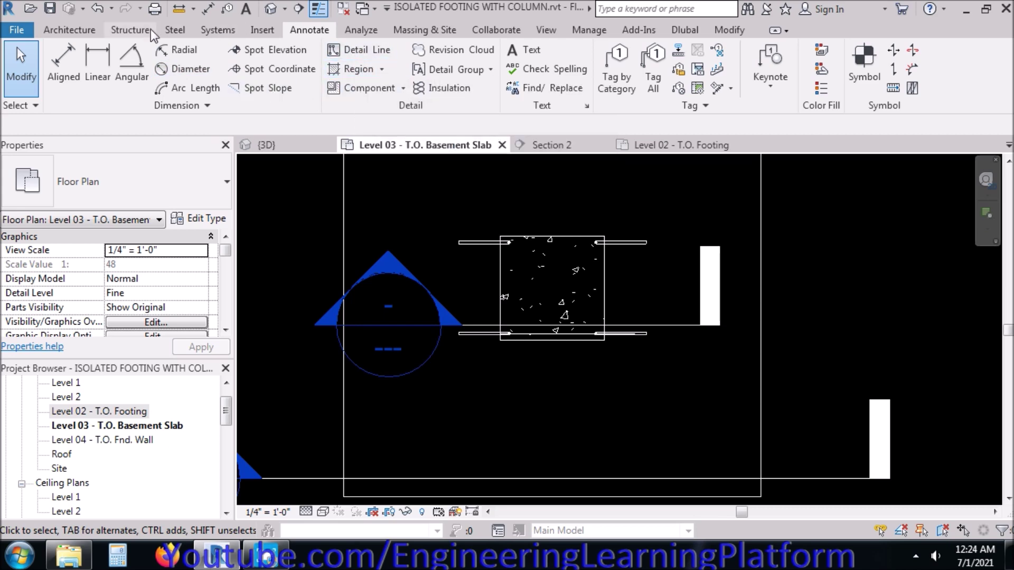
pyautogui.click(132, 30)
pyautogui.click(422, 61)
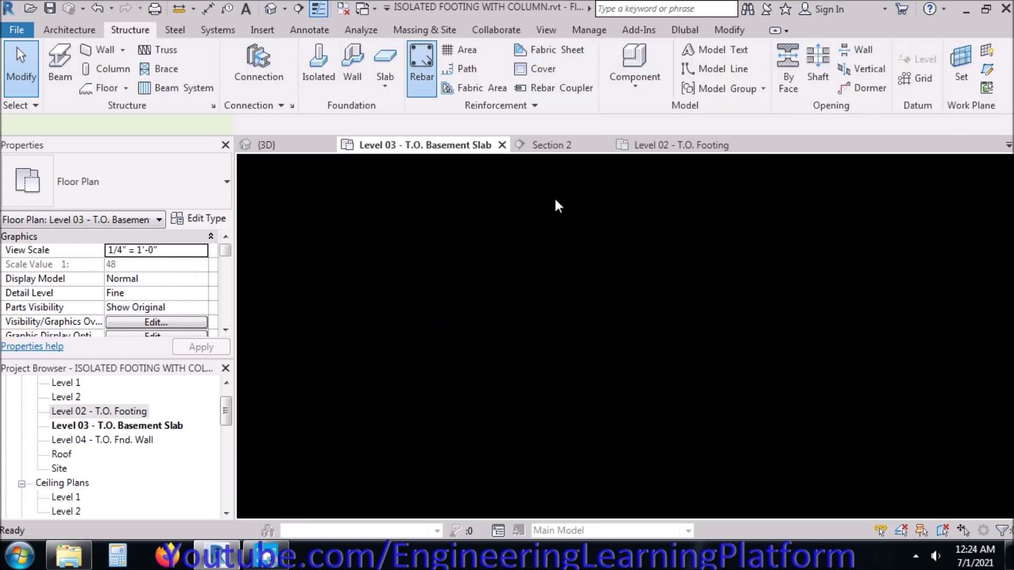
pyautogui.scroll(10, 932, 333)
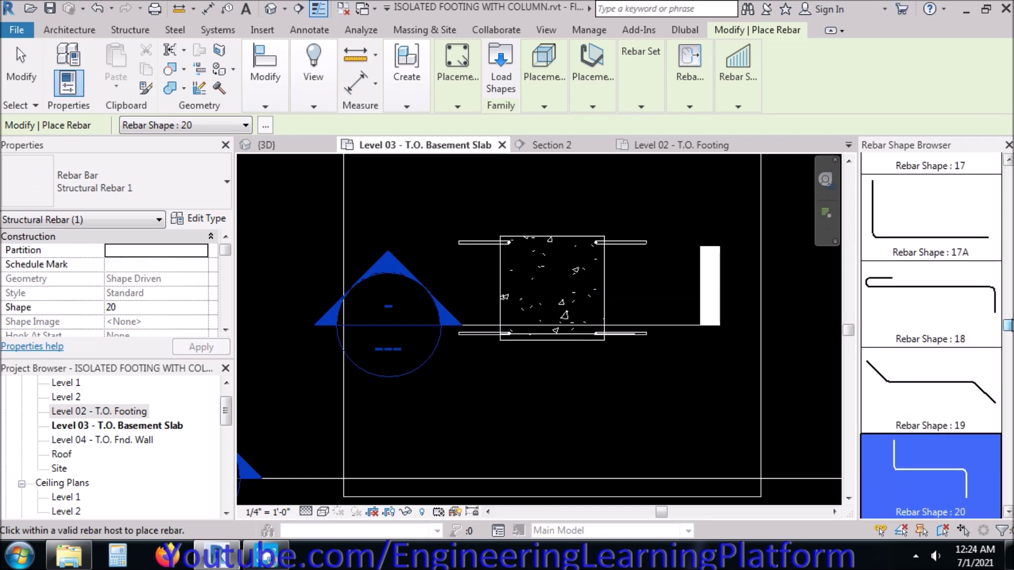
pyautogui.scroll(10, 931, 333)
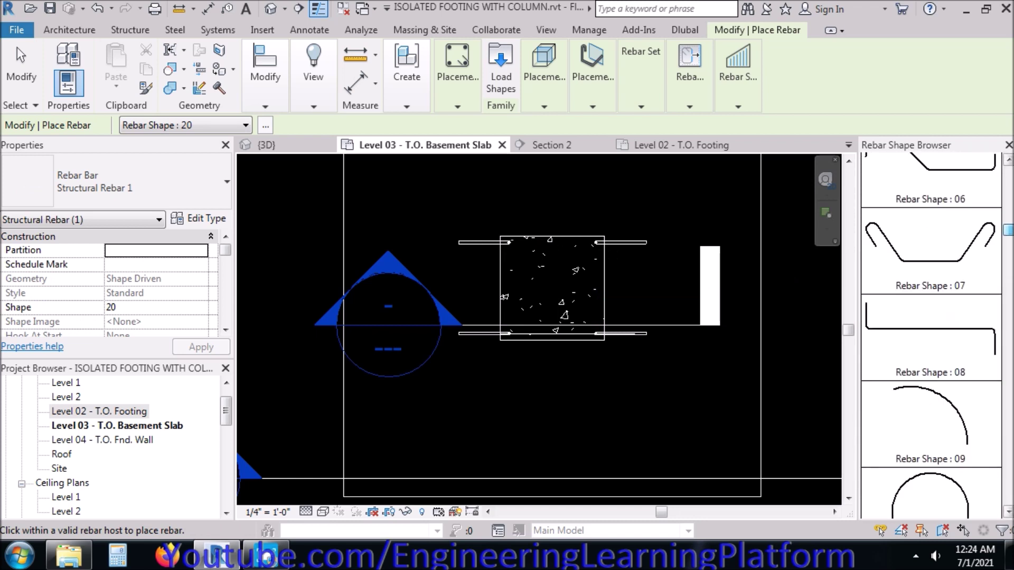
pyautogui.scroll(-20, 932, 333)
pyautogui.scroll(-10, 932, 333)
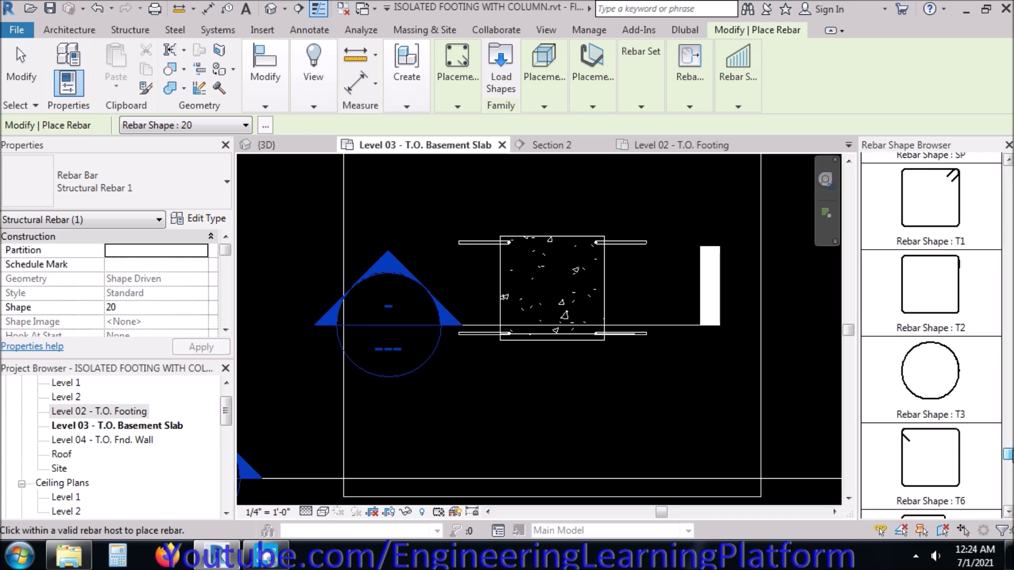
pyautogui.click(943, 233)
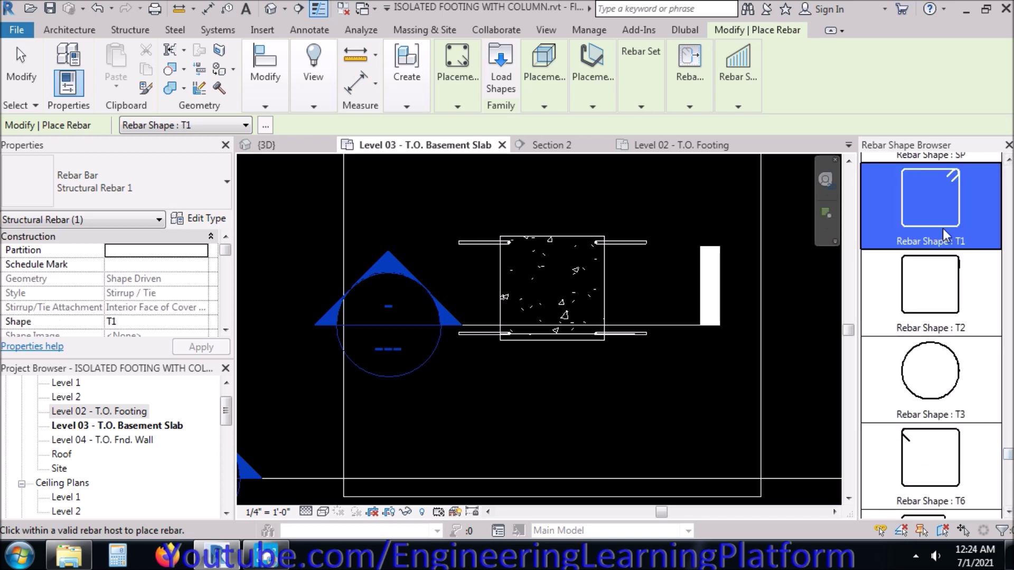
pyautogui.scroll(1, 558, 285)
pyautogui.scroll(1, 558, 290)
pyautogui.click(557, 284)
pyautogui.press('Escape')
pyautogui.press('Escape')
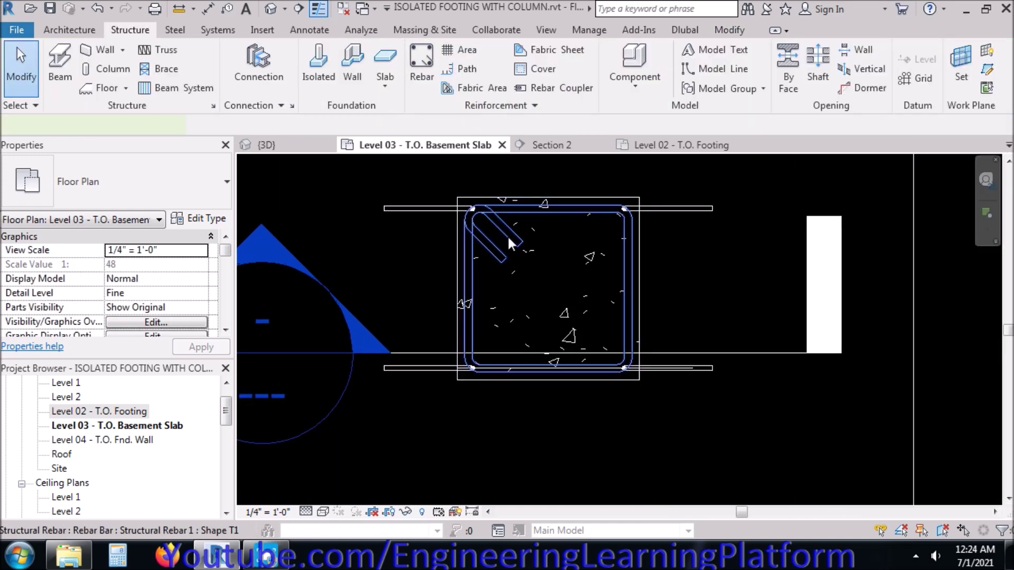
# Duplicate the column stirrup's type as Structural Rebar 1/2" and set its bar diameter to 0.50"
pyautogui.click(508, 235)
pyautogui.click(224, 219)
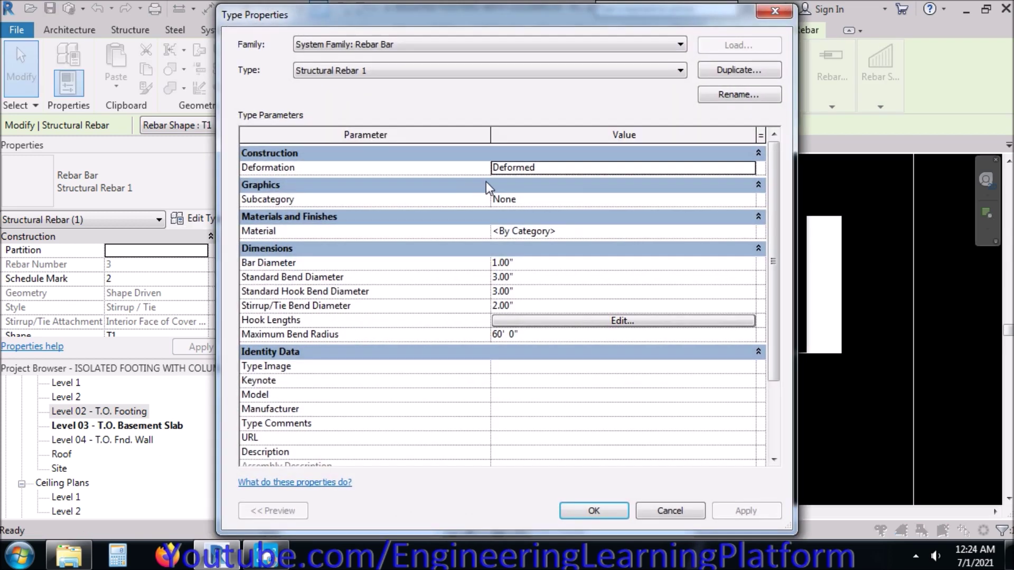
pyautogui.click(711, 67)
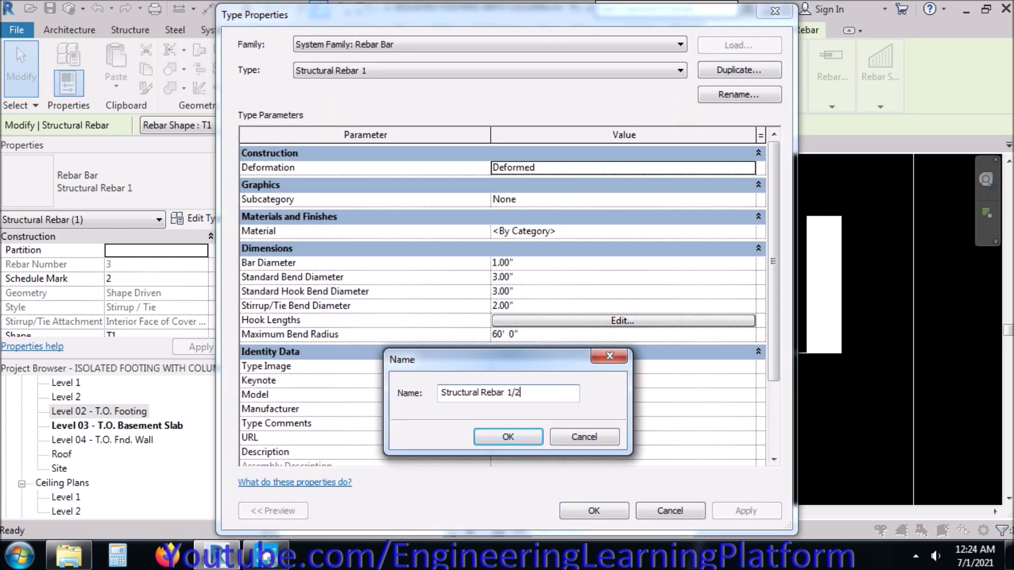
pyautogui.click(517, 443)
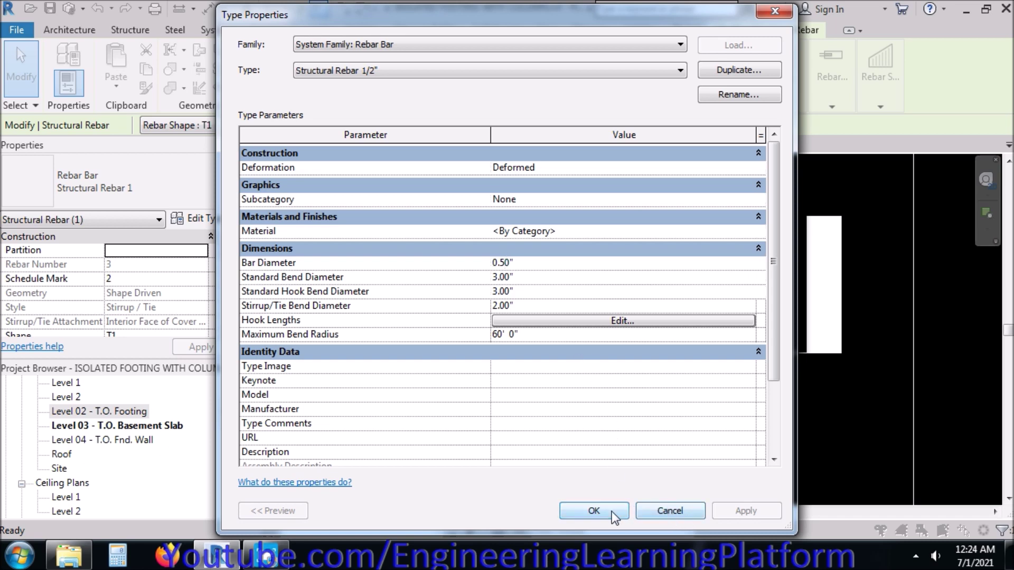
pyautogui.click(594, 511)
pyautogui.press('Escape')
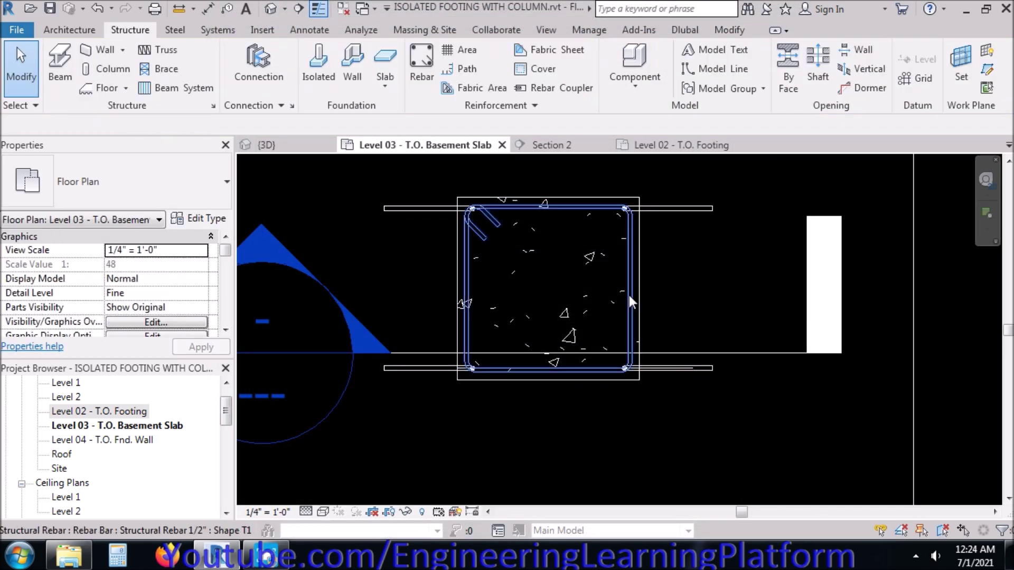
pyautogui.click(630, 290)
pyautogui.press('Escape')
pyautogui.moveTo(557, 415); pyautogui.dragTo(768, 375, button='middle')
pyautogui.click(741, 362)
pyautogui.press('Escape')
pyautogui.click(746, 363)
pyautogui.press('Escape')
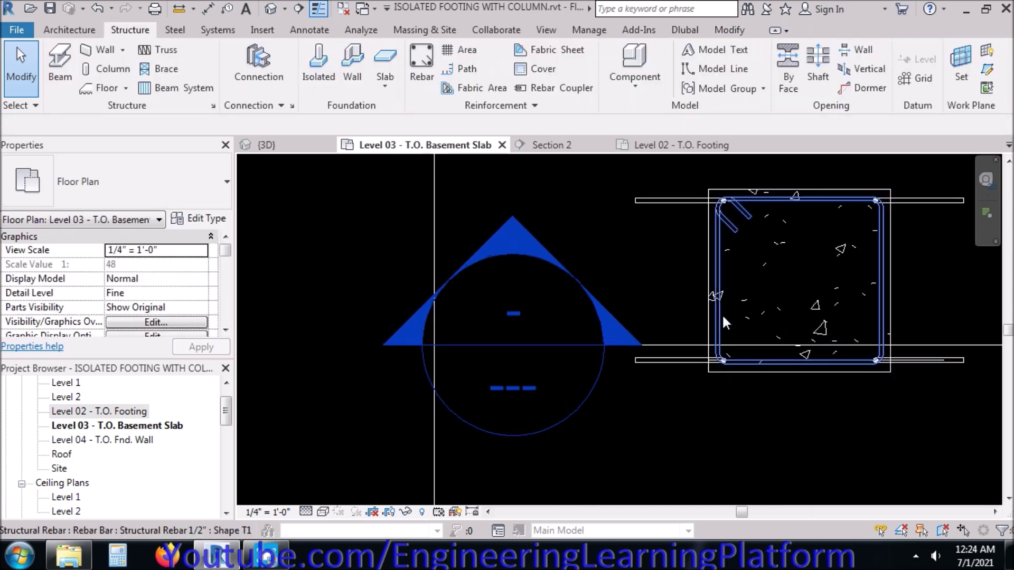
# Set the stirrup type's standard bend, standard hook bend and stirrup/tie bend diameters all to 1.00"
pyautogui.click(722, 313)
pyautogui.click(192, 218)
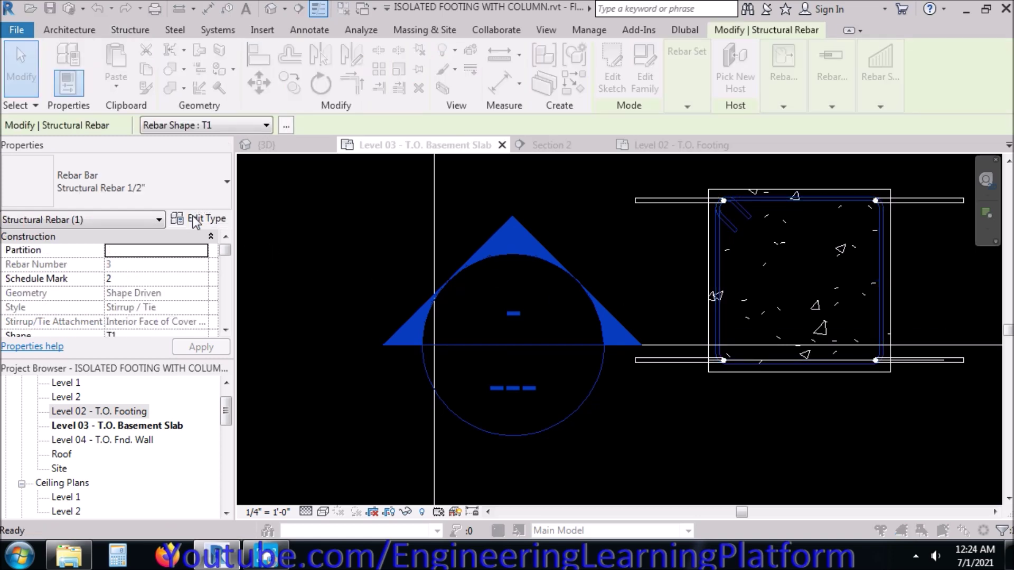
pyautogui.moveTo(420, 17); pyautogui.dragTo(236, 13)
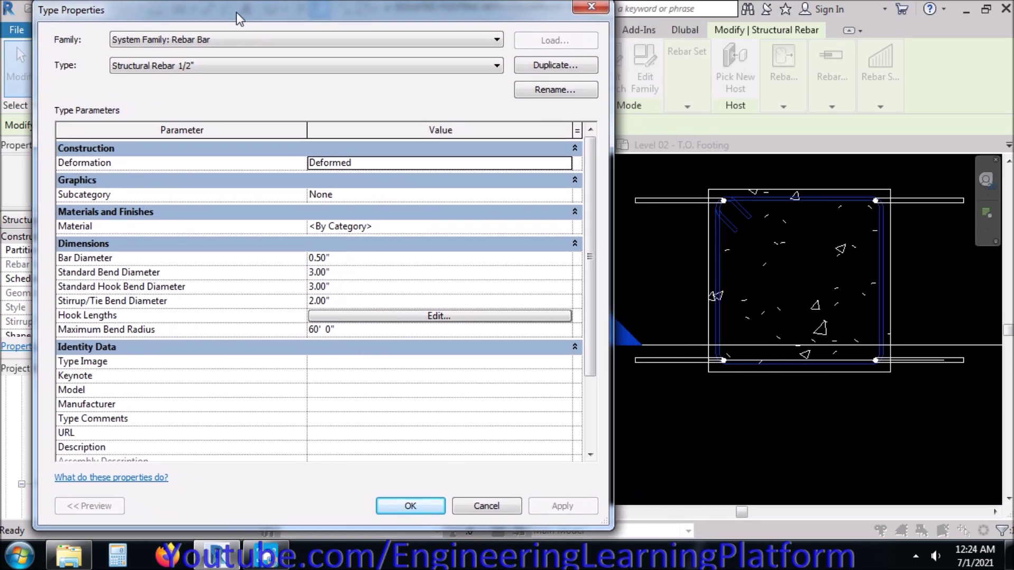
pyautogui.click(326, 274)
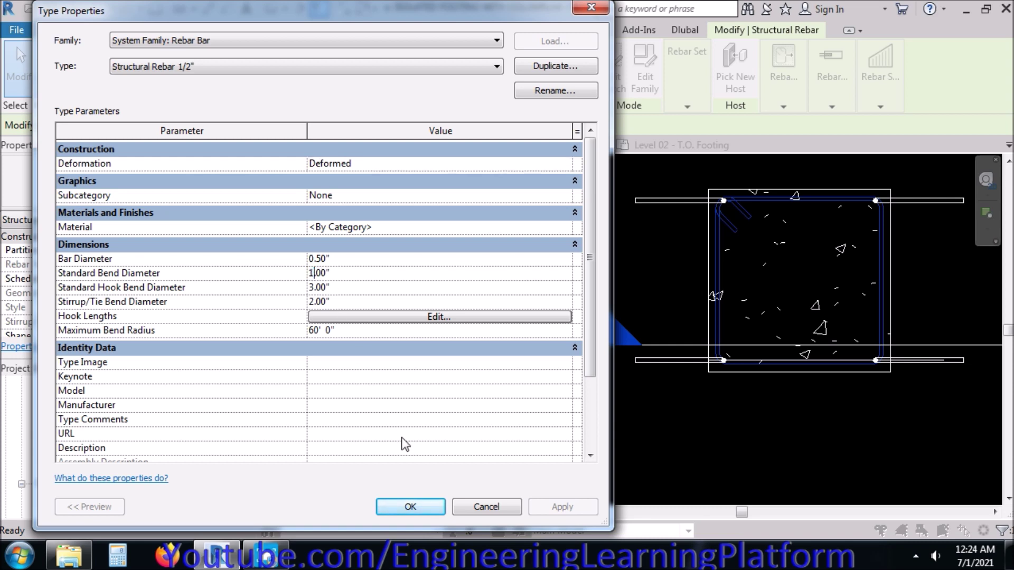
pyautogui.click(557, 510)
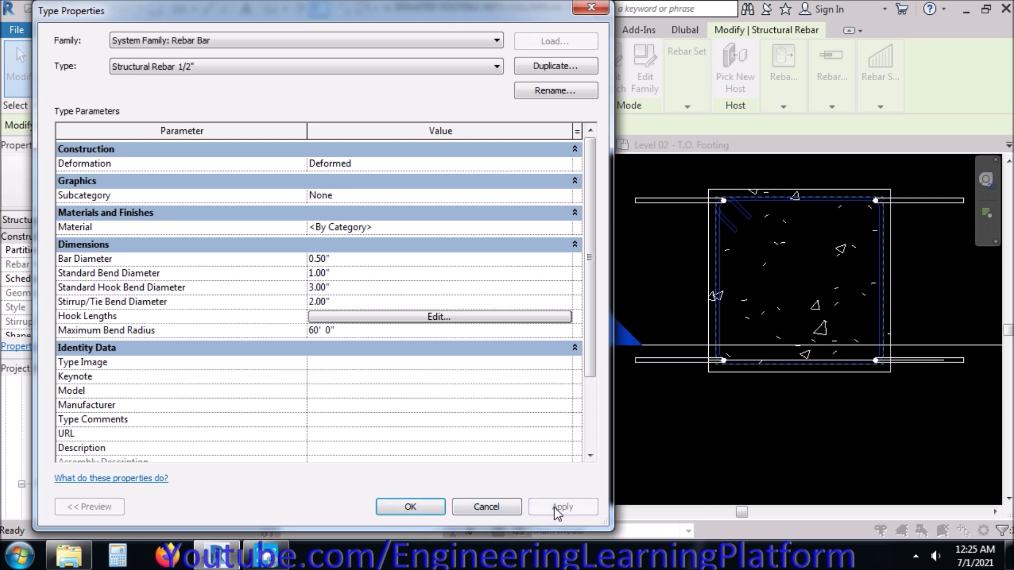
pyautogui.write('1')
pyautogui.click(558, 508)
pyautogui.click(553, 512)
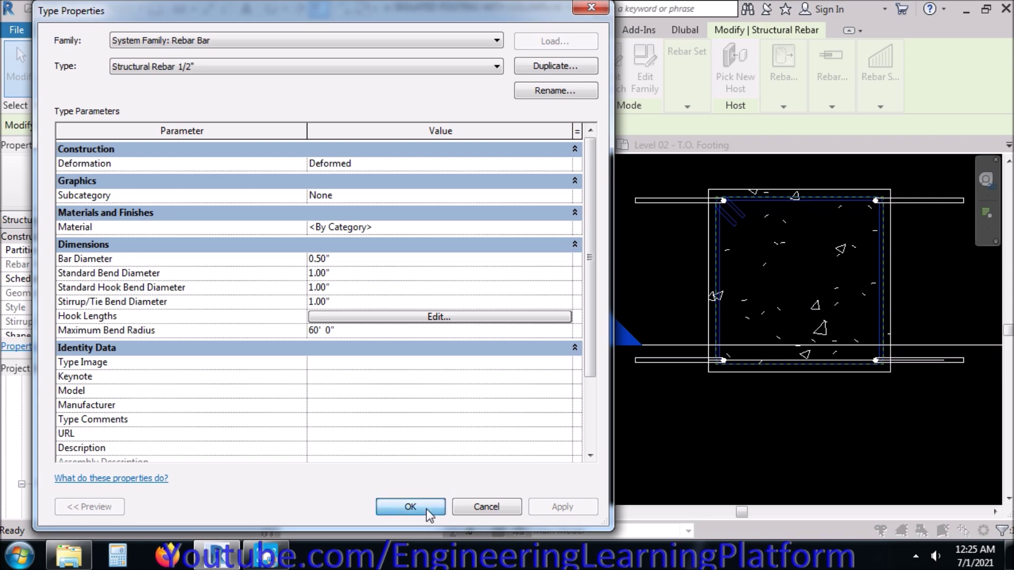
pyautogui.click(410, 507)
pyautogui.scroll(4, 731, 363)
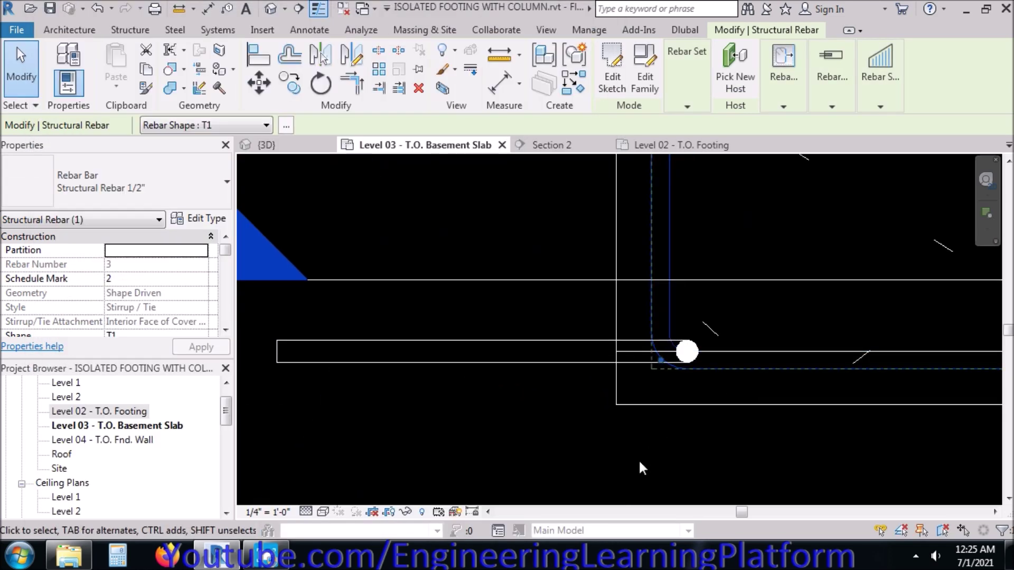
pyautogui.scroll(-5, 639, 464)
pyautogui.click(682, 491)
pyautogui.moveTo(682, 484); pyautogui.dragTo(653, 436, button='middle')
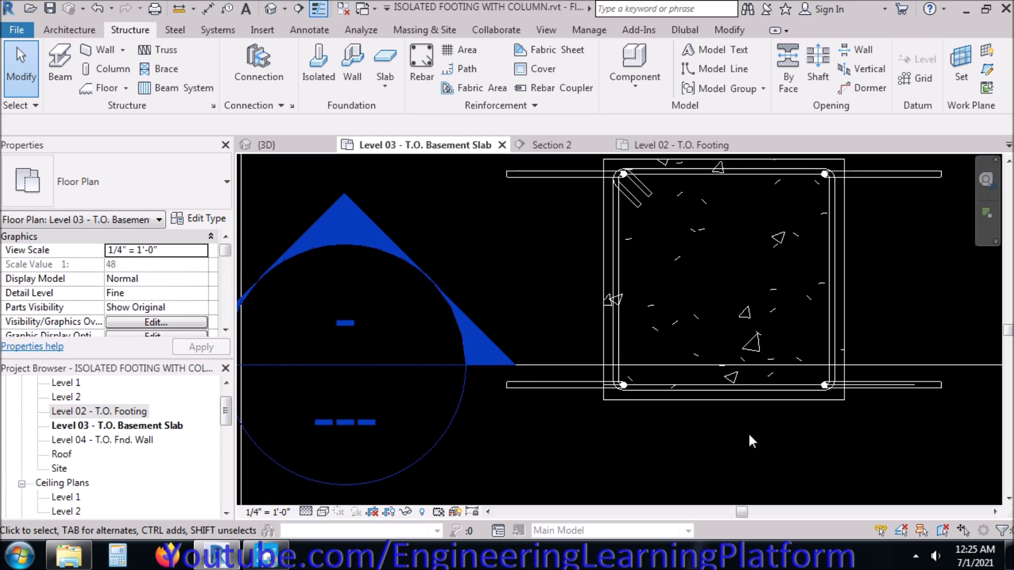
# Move both upper column rebars slightly down in plan so they sit inside the stirrup's upper leg
pyautogui.click(880, 170)
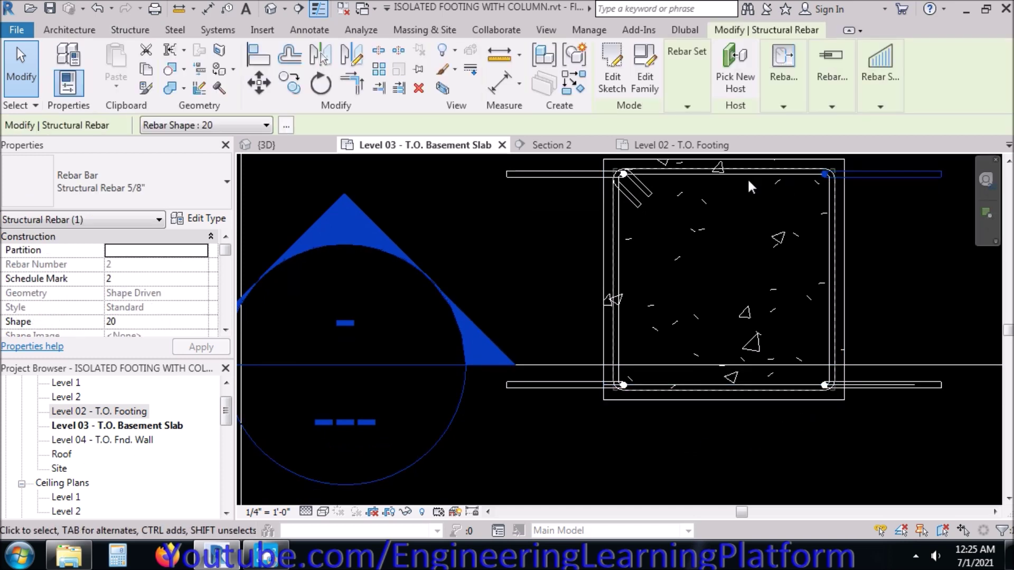
pyautogui.keyDown('ctrl'); pyautogui.click(554, 172); pyautogui.keyUp('ctrl')
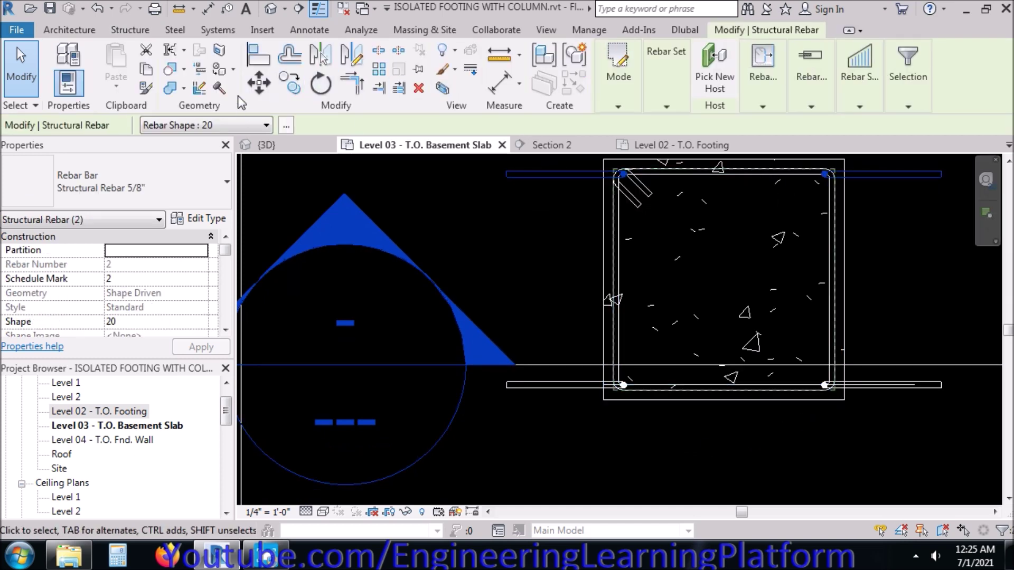
pyautogui.click(259, 83)
pyautogui.scroll(4, 610, 168)
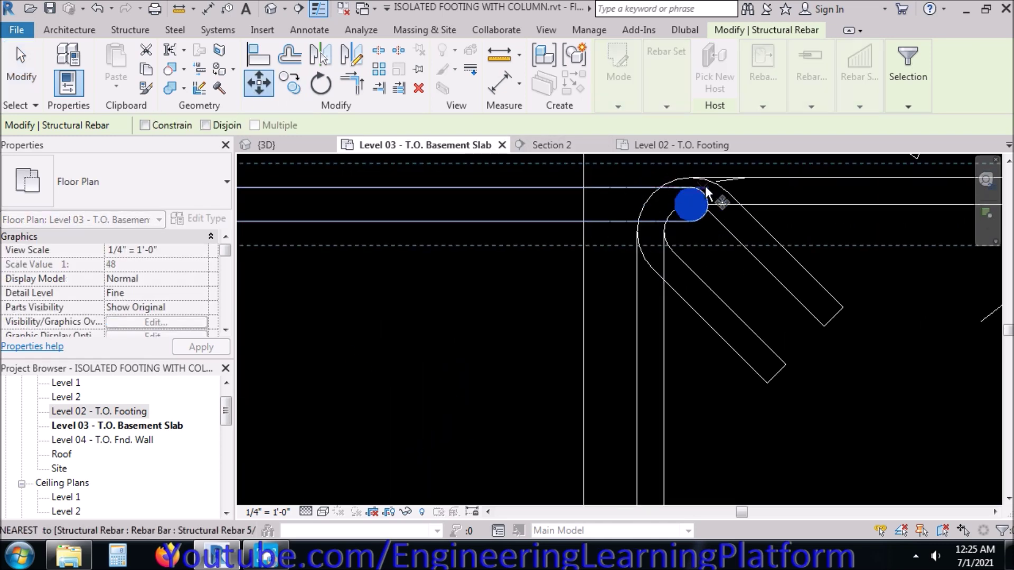
pyautogui.click(692, 209)
pyautogui.click(689, 233)
pyautogui.scroll(-2, 470, 316)
pyautogui.press('Escape')
# Move both lower column rebars straight up in plan by about 53/128" so they sit inside the stirrup's lower leg
pyautogui.scroll(-4, 612, 243)
pyautogui.scroll(4, 793, 372)
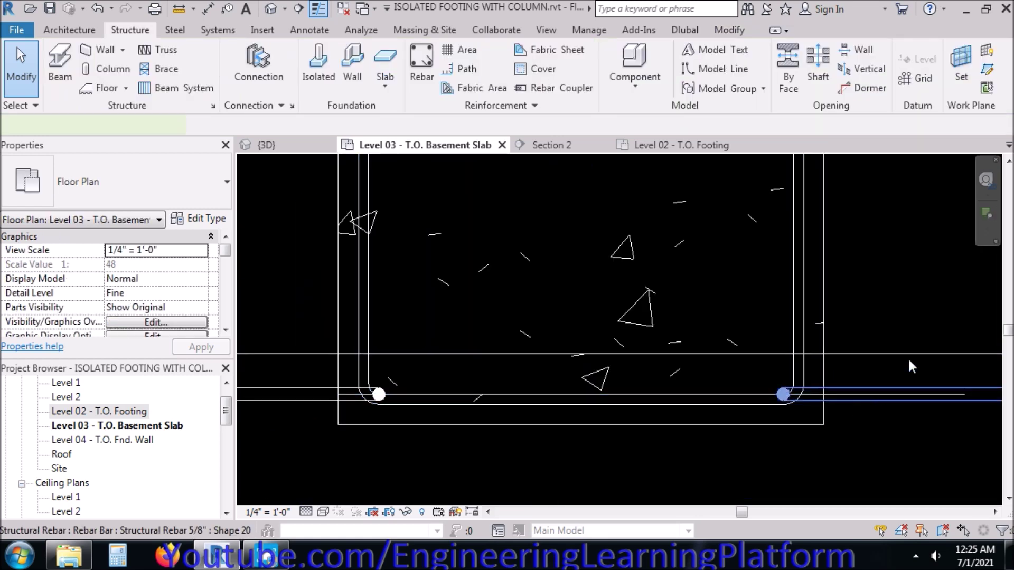
pyautogui.scroll(-2, 908, 362)
pyautogui.click(761, 382)
pyautogui.scroll(2, 490, 388)
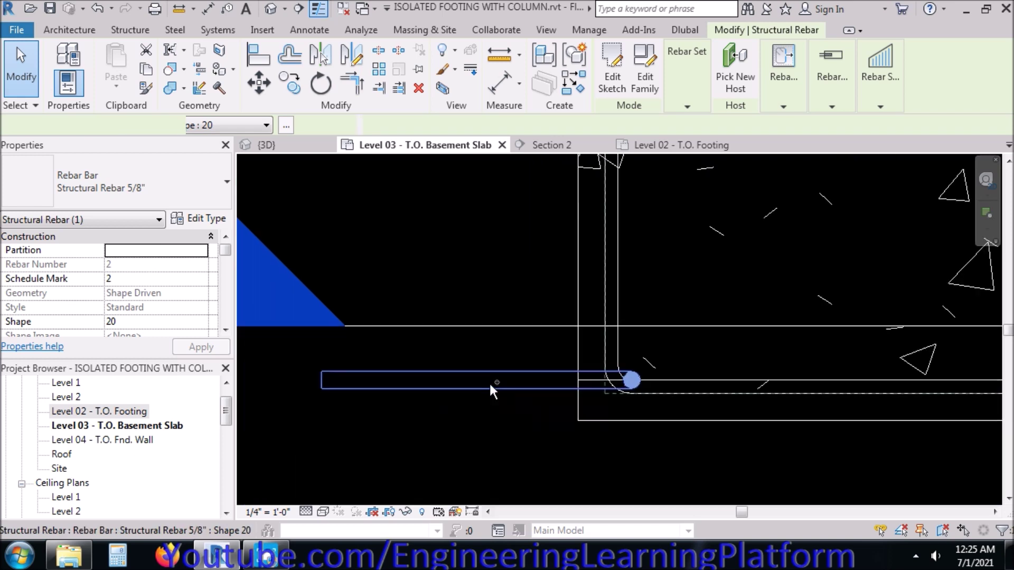
pyautogui.click(259, 83)
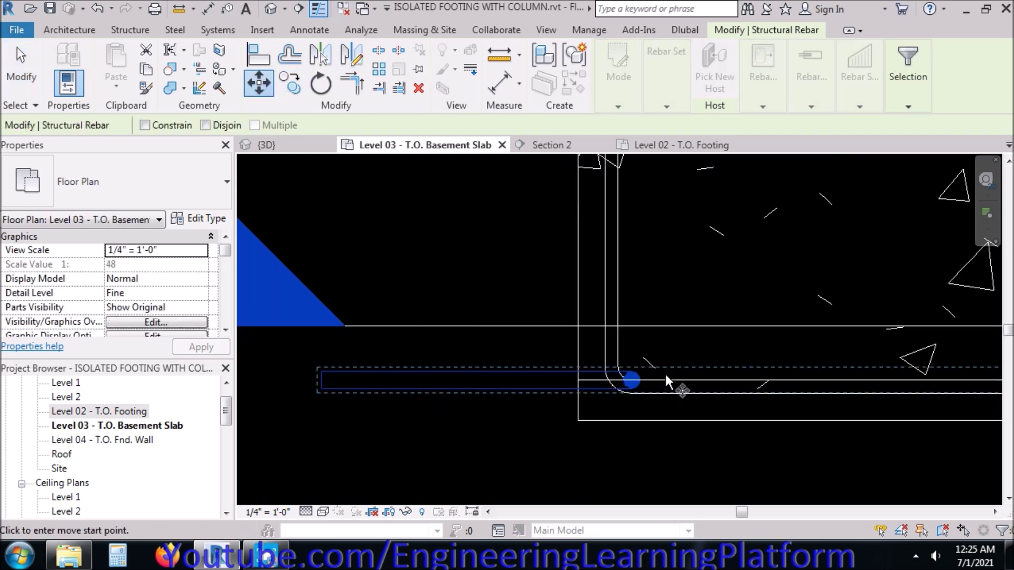
pyautogui.scroll(2, 642, 375)
pyautogui.click(615, 386)
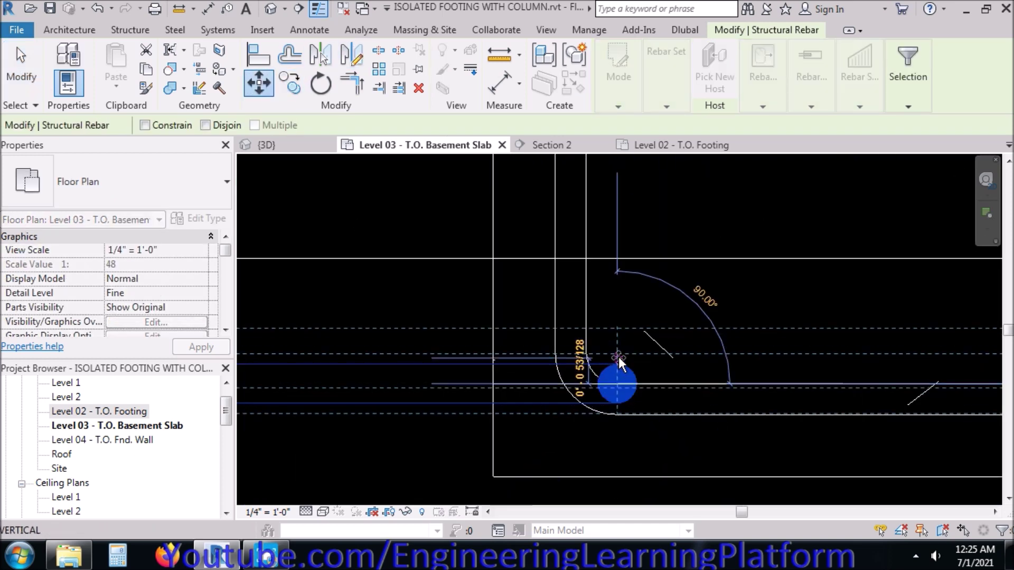
pyautogui.click(618, 358)
# Duplicate the type of all four column corner rebars as Structural Rebar 3/4, with a matching bar diameter
pyautogui.scroll(-2, 523, 410)
pyautogui.scroll(-4, 522, 409)
pyautogui.keyDown('ctrl'); pyautogui.click(518, 248); pyautogui.keyUp('ctrl')
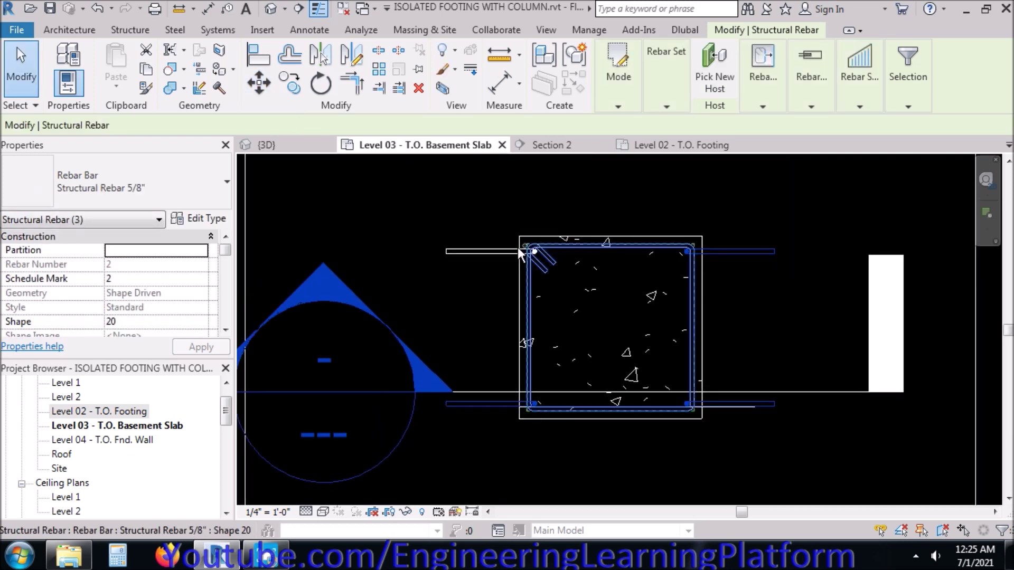
pyautogui.keyDown('ctrl'); pyautogui.click(518, 249); pyautogui.keyUp('ctrl')
pyautogui.click(208, 218)
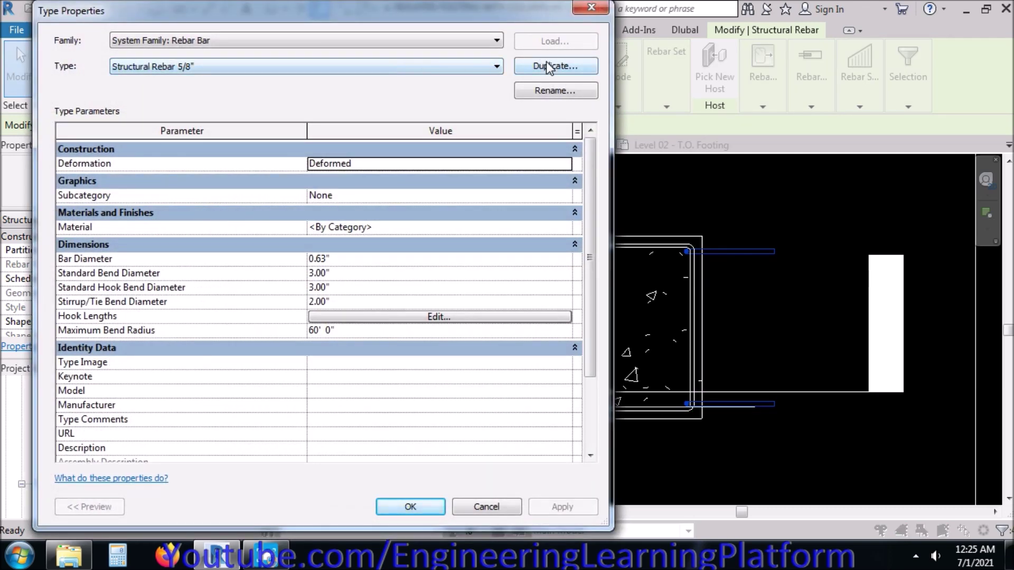
pyautogui.click(548, 67)
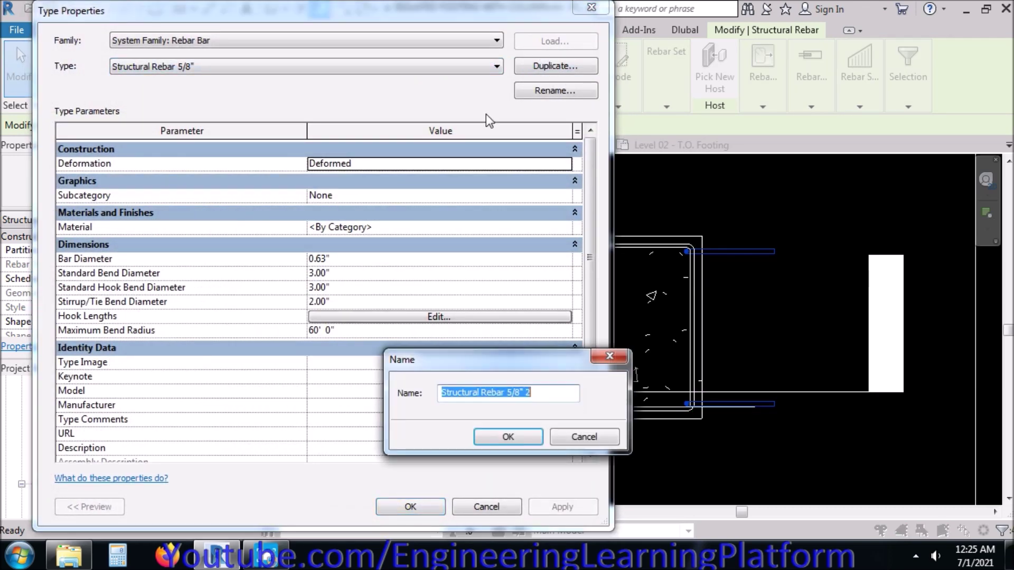
pyautogui.click(514, 394)
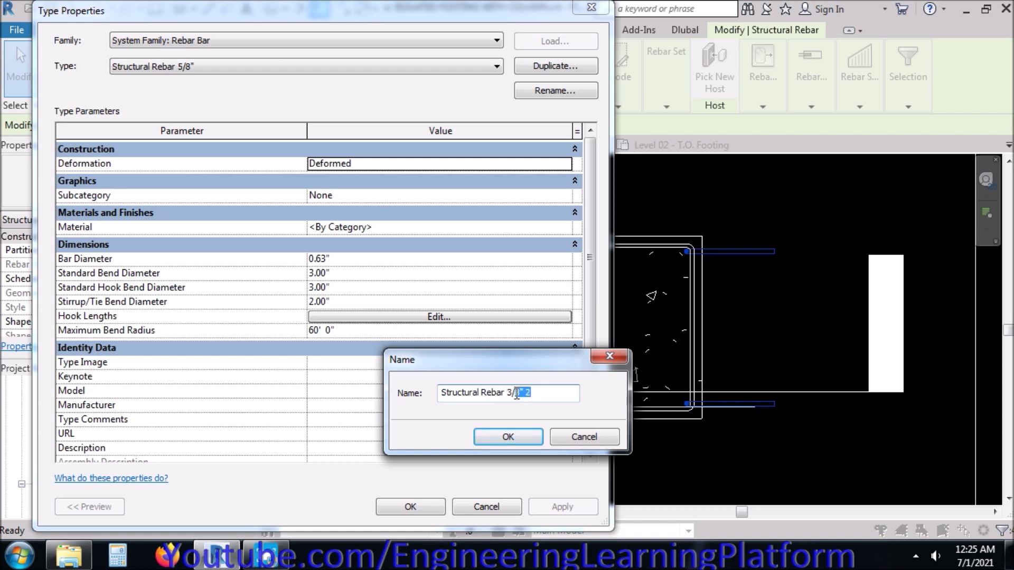
pyautogui.click(511, 441)
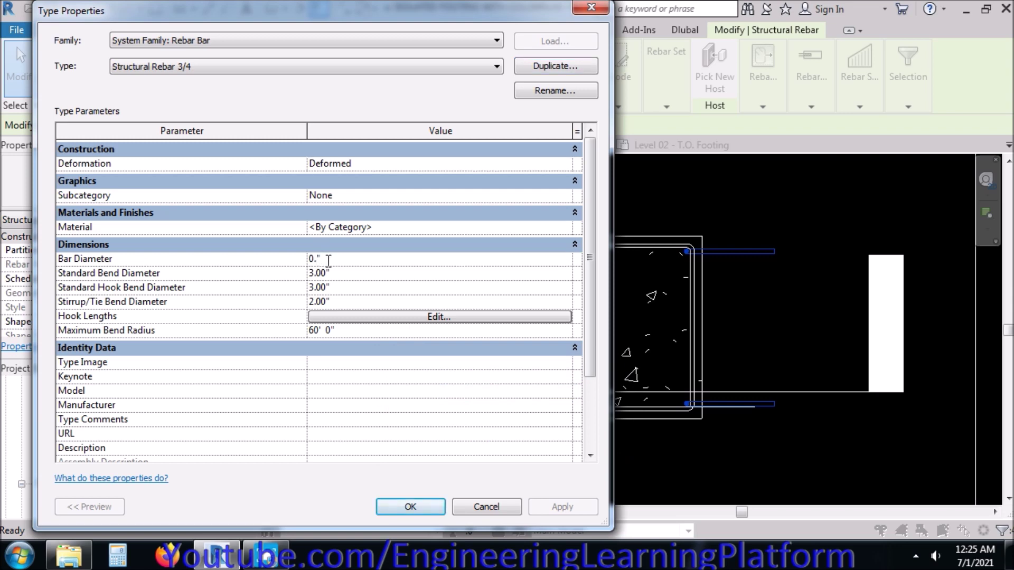
pyautogui.click(410, 507)
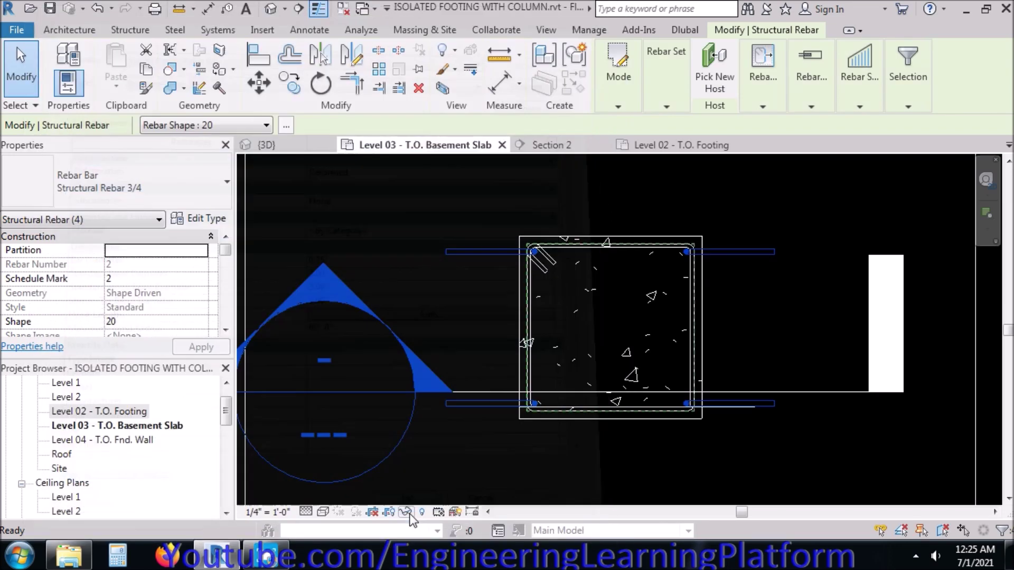
pyautogui.click(689, 455)
pyautogui.scroll(3, 686, 421)
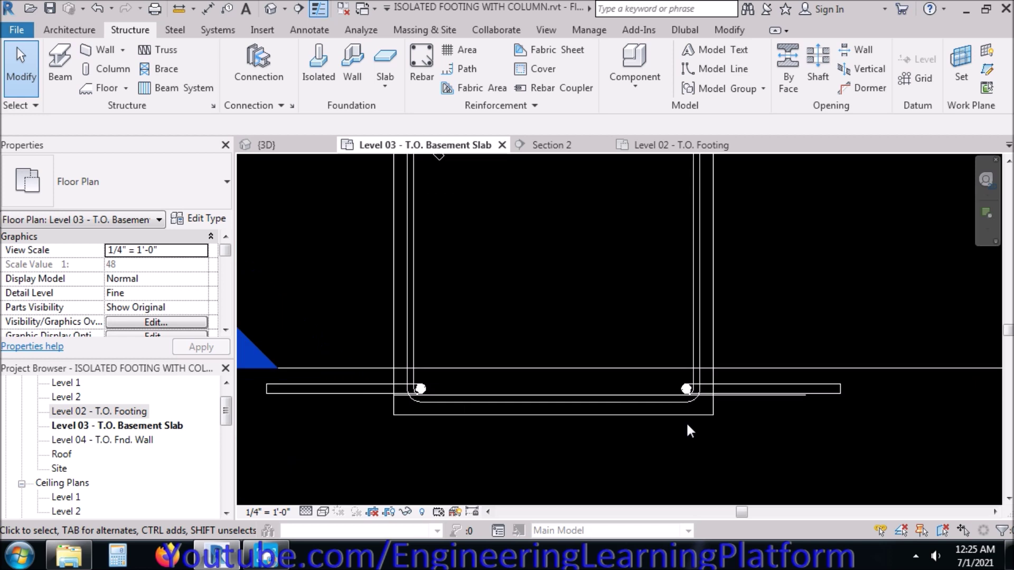
pyautogui.scroll(2, 690, 430)
pyautogui.scroll(-5, 690, 430)
pyautogui.scroll(3, 572, 299)
pyautogui.scroll(-4, 575, 299)
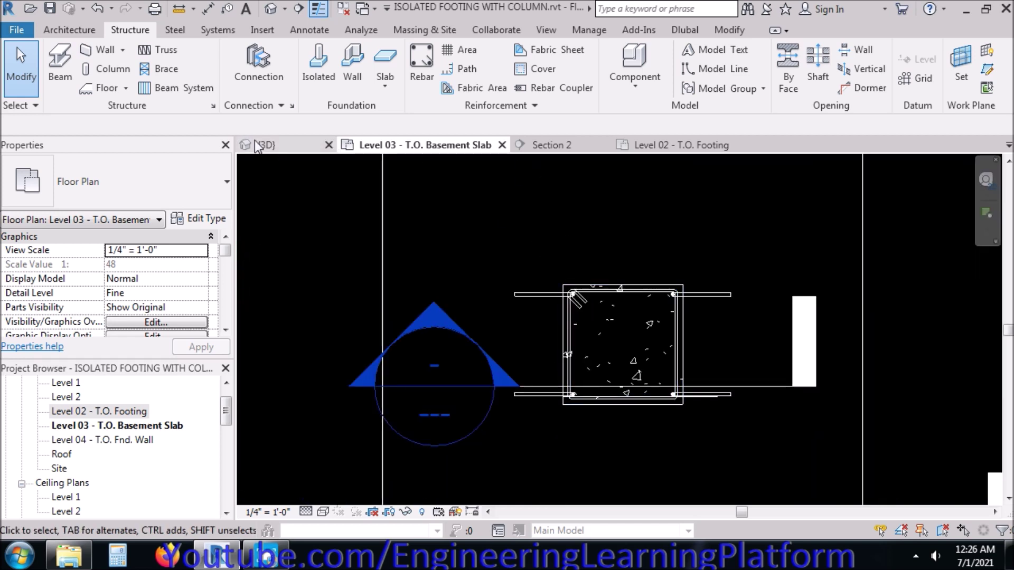
# Set the column stirrup's view visibility to unobscured in all 3D views and ceiling plans, and solid in all 3D views
pyautogui.click(572, 329)
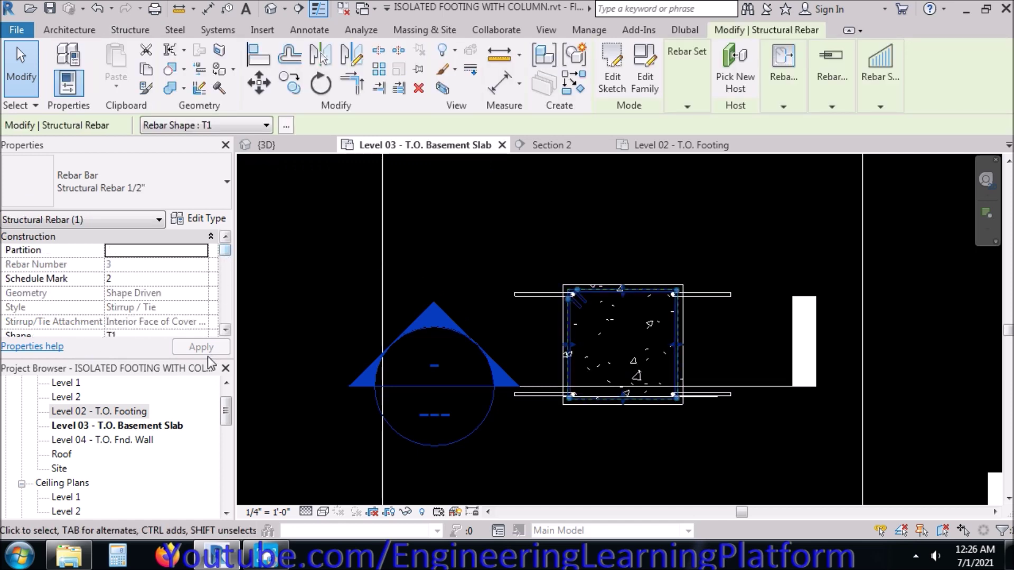
pyautogui.moveTo(192, 361); pyautogui.dragTo(188, 427)
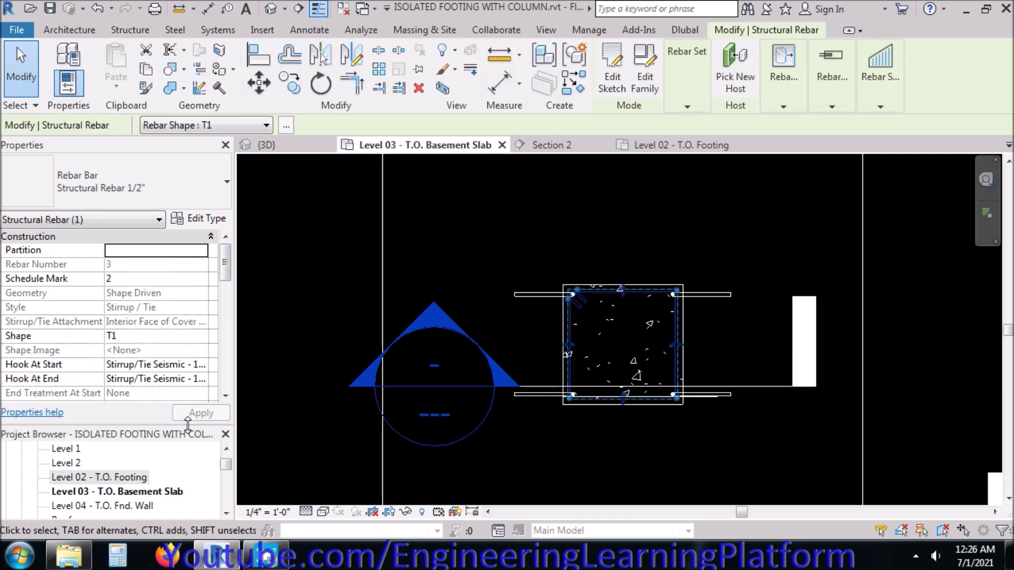
pyautogui.moveTo(225, 268); pyautogui.dragTo(230, 308)
pyautogui.click(175, 296)
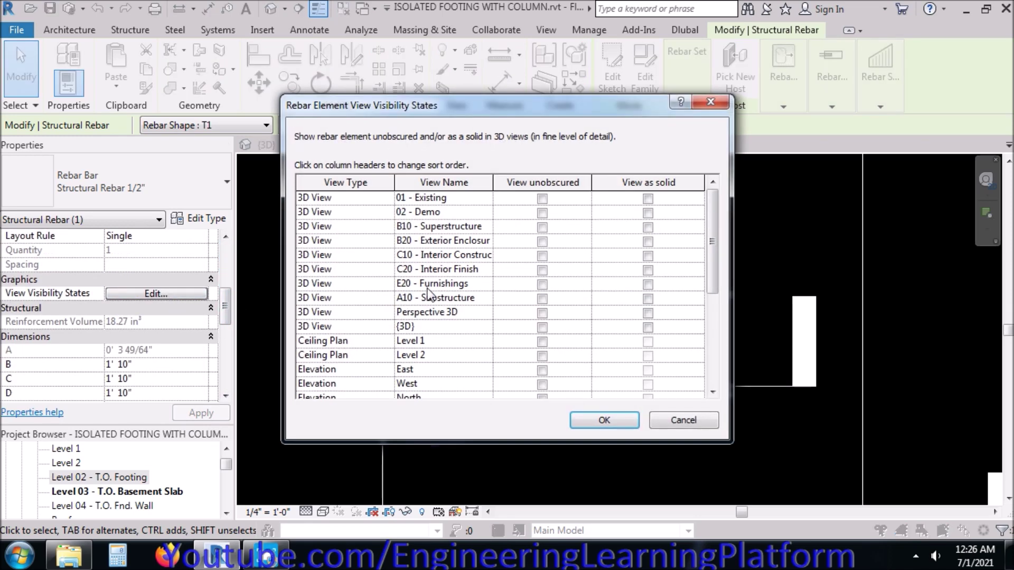
pyautogui.moveTo(475, 198); pyautogui.dragTo(463, 359)
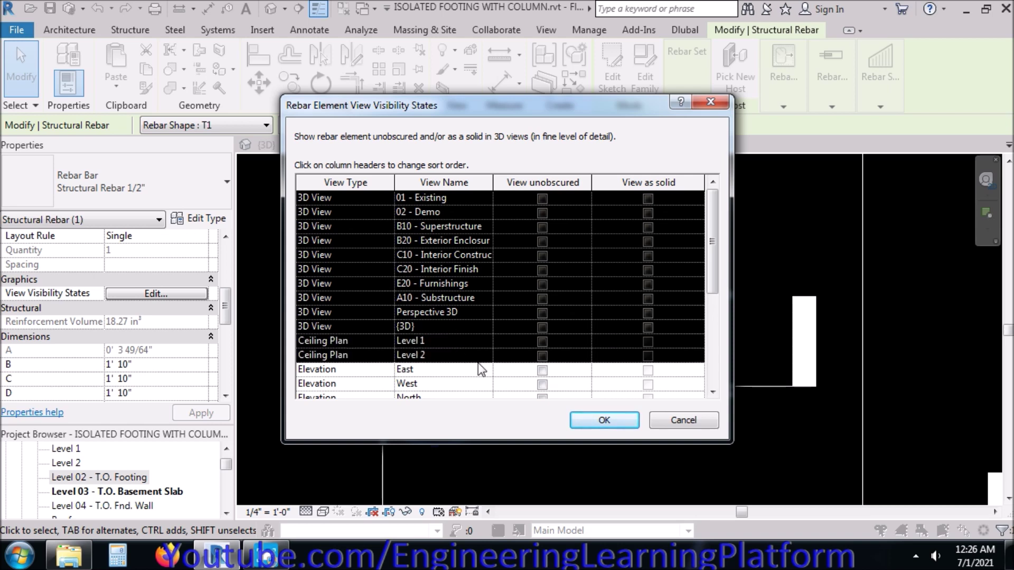
pyautogui.click(546, 356)
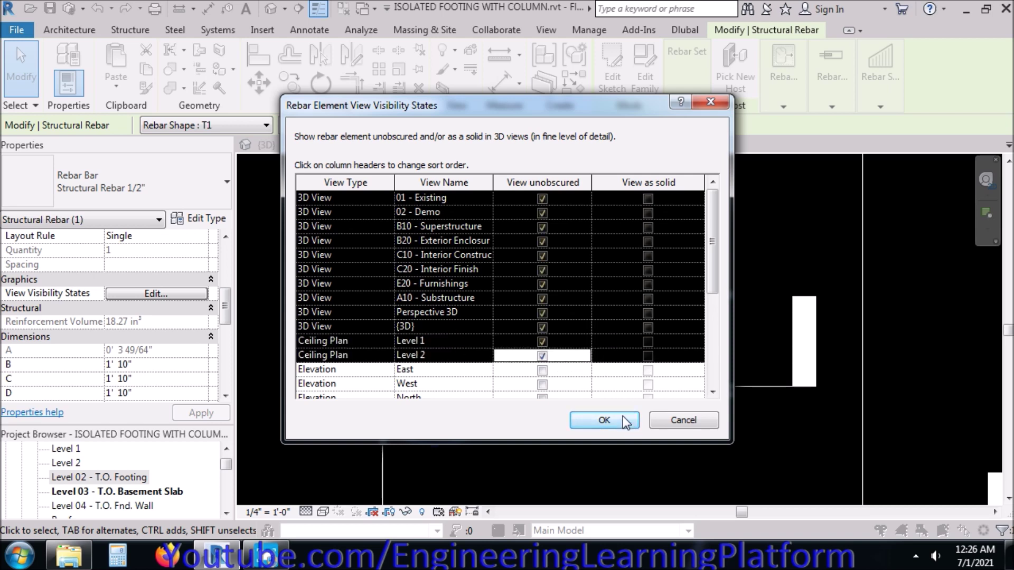
pyautogui.click(650, 328)
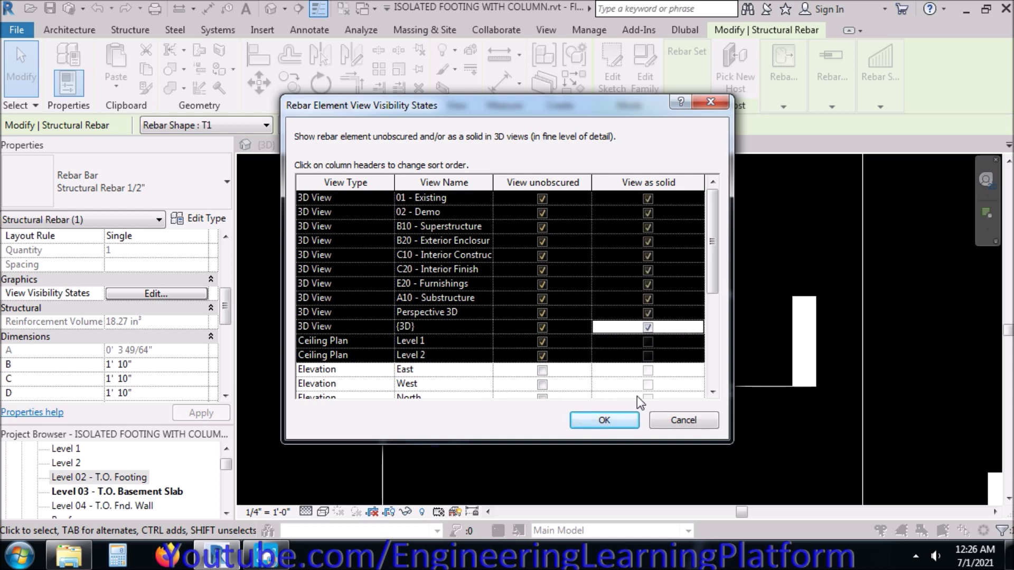
pyautogui.click(604, 420)
pyautogui.click(651, 440)
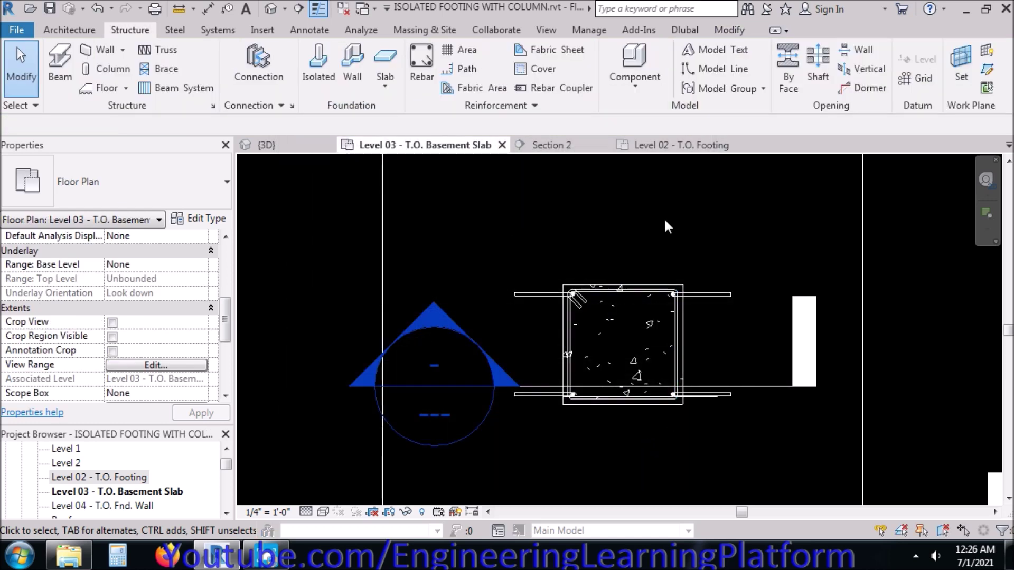
# Hide the footing and its mesh rebars in the {3D} view, leaving the column and its reinforcement
pyautogui.click(296, 141)
pyautogui.scroll(-3, 504, 309)
pyautogui.keyDown('shift'); pyautogui.moveTo(505, 308); pyautogui.dragTo(564, 208, button='middle'); pyautogui.keyUp('shift')
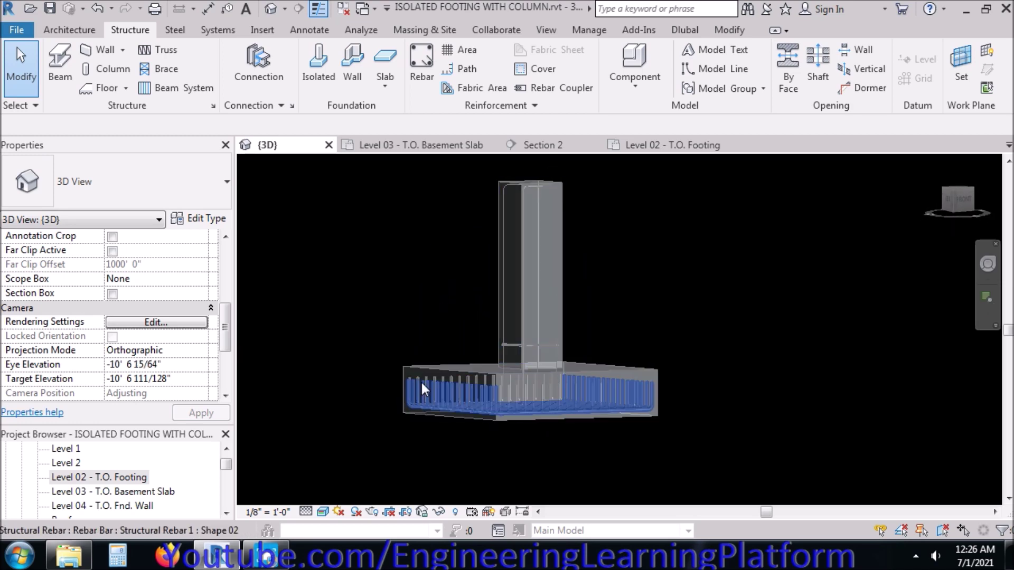
pyautogui.moveTo(450, 461); pyautogui.dragTo(371, 329)
pyautogui.rightClick(746, 287)
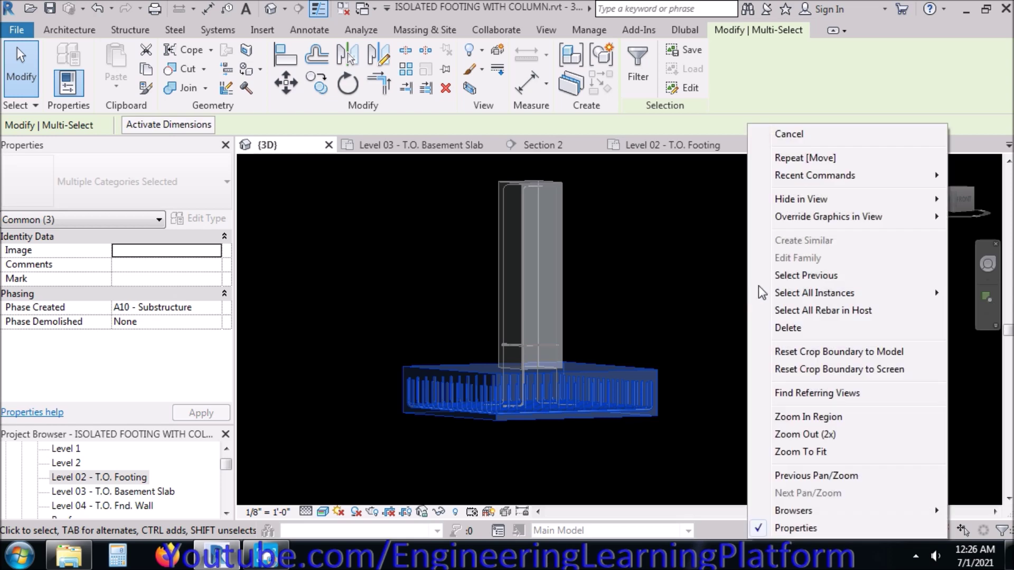
pyautogui.moveTo(802, 199)
pyautogui.click(684, 198)
# Set the view visibility of all four 3/4 column corner rebars to solid in every 3D view
pyautogui.keyDown('shift'); pyautogui.moveTo(590, 390); pyautogui.dragTo(634, 441, button='middle'); pyautogui.keyUp('shift')
pyautogui.scroll(5, 543, 374)
pyautogui.keyDown('shift'); pyautogui.moveTo(541, 368); pyautogui.dragTo(559, 385, button='middle'); pyautogui.keyUp('shift')
pyautogui.moveTo(735, 450); pyautogui.dragTo(328, 362)
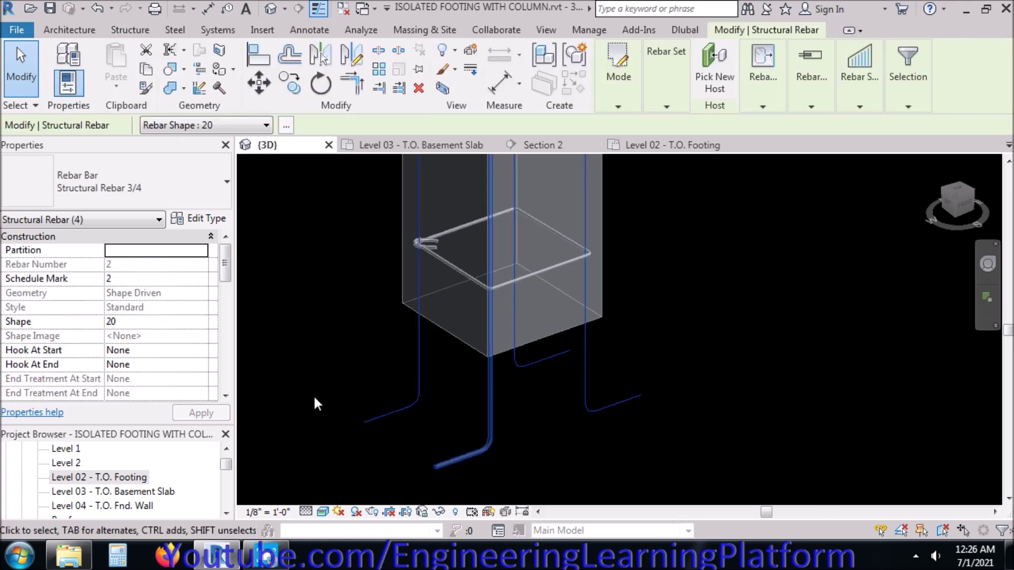
pyautogui.click(210, 218)
pyautogui.click(486, 506)
pyautogui.scroll(-4, 226, 395)
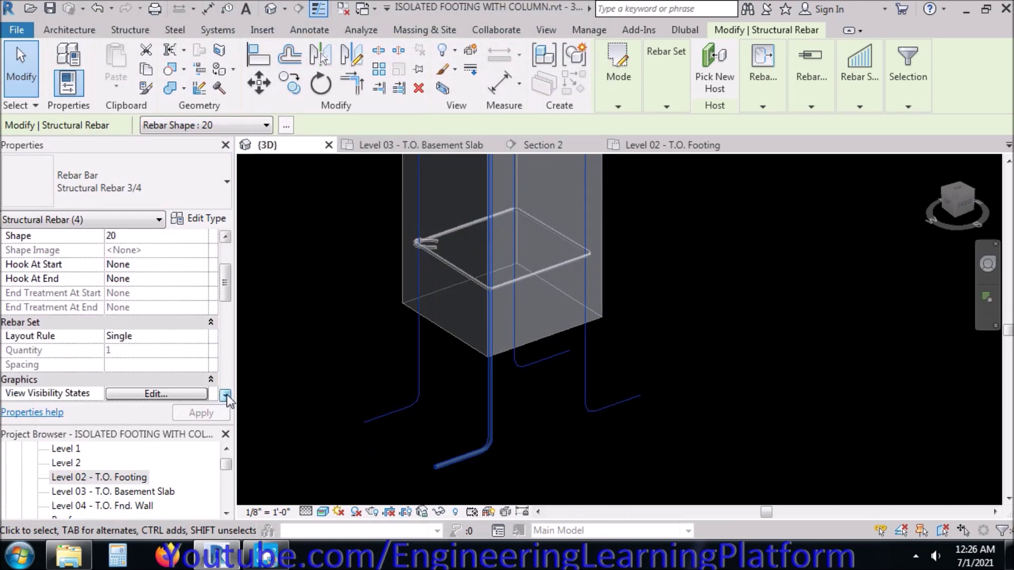
pyautogui.click(155, 266)
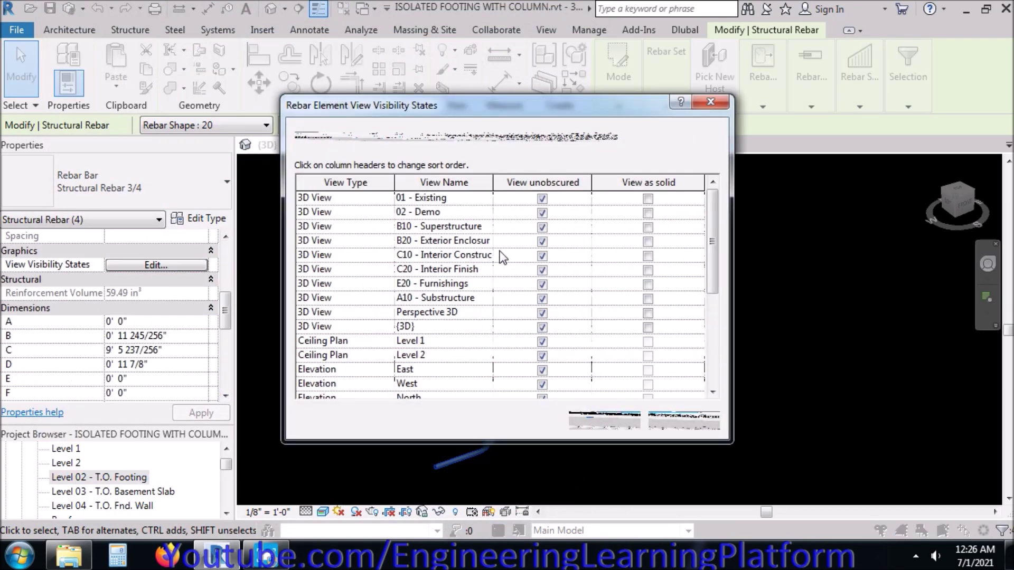
pyautogui.click(455, 200)
pyautogui.moveTo(457, 207); pyautogui.dragTo(471, 359)
pyautogui.click(650, 328)
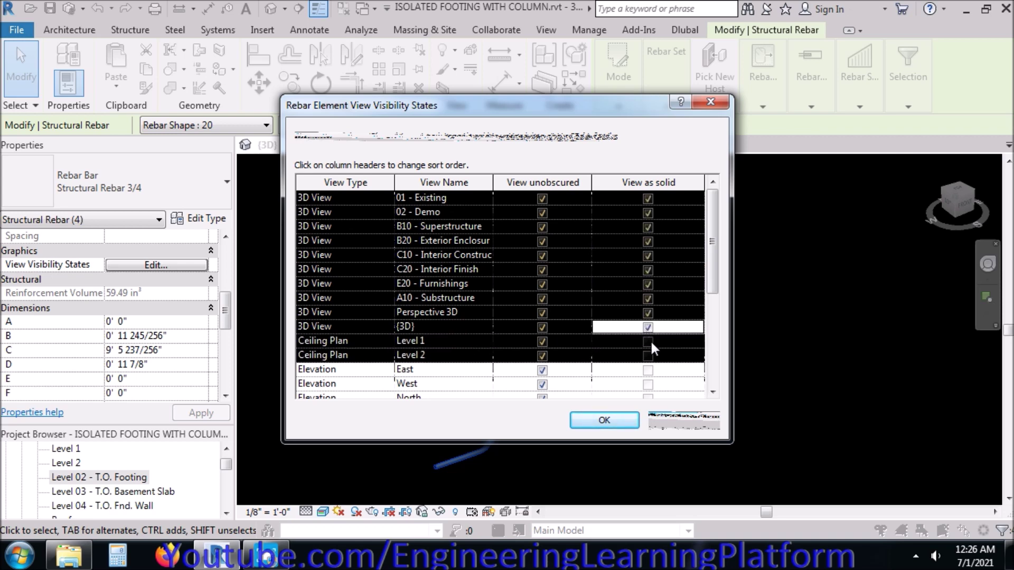
pyautogui.click(615, 423)
pyautogui.click(727, 359)
# Change the column stirrup's rebar set layout to Number with Spacing with a quantity of 20
pyautogui.keyDown('shift'); pyautogui.moveTo(727, 359); pyautogui.dragTo(606, 336, button='middle'); pyautogui.keyUp('shift')
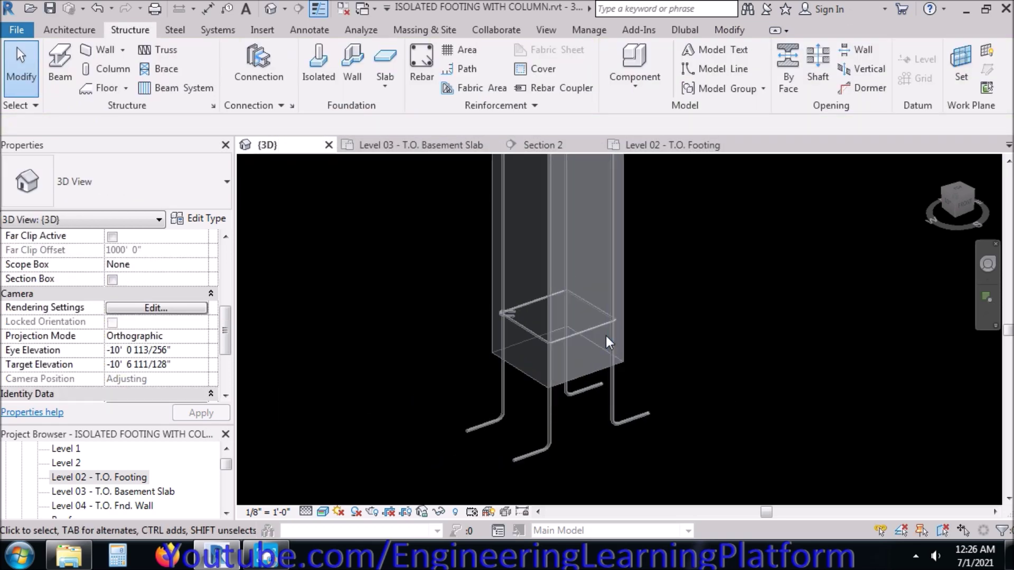
pyautogui.click(563, 388)
pyautogui.scroll(-3, 566, 451)
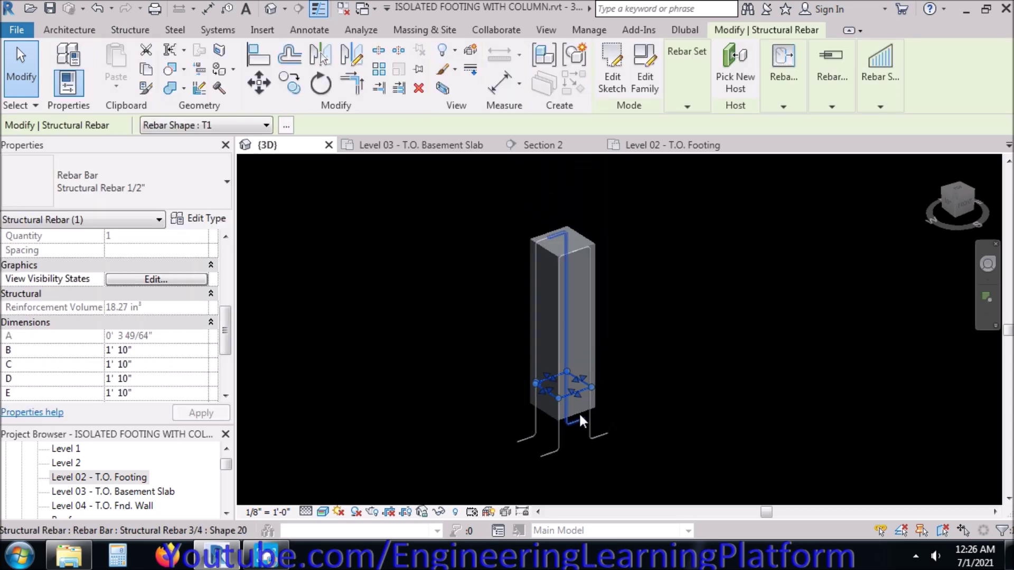
pyautogui.keyDown('shift'); pyautogui.moveTo(627, 401); pyautogui.dragTo(634, 365, button='middle'); pyautogui.keyUp('shift')
pyautogui.click(968, 201)
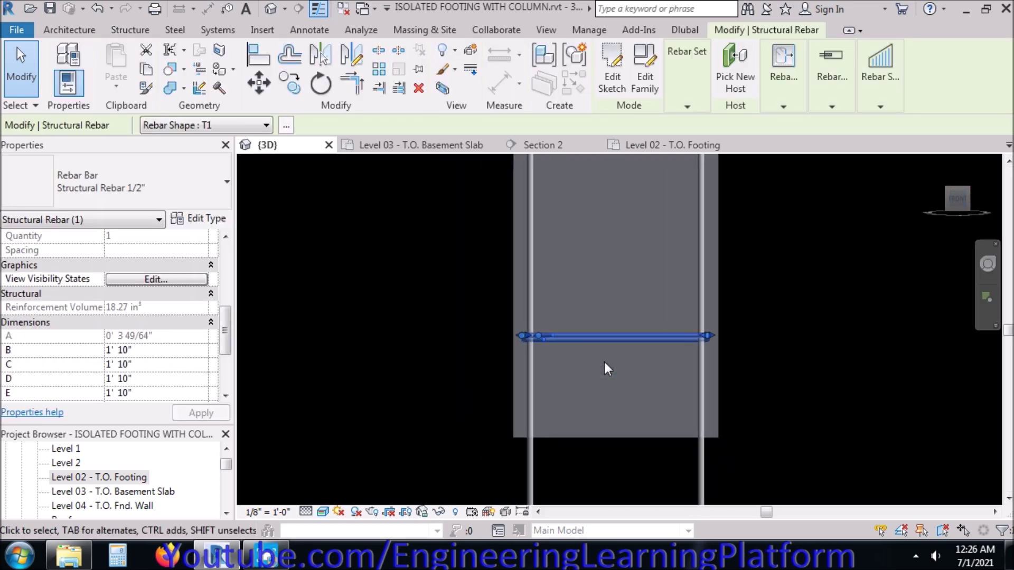
pyautogui.scroll(-3, 605, 362)
pyautogui.moveTo(707, 286); pyautogui.dragTo(697, 361, button='middle')
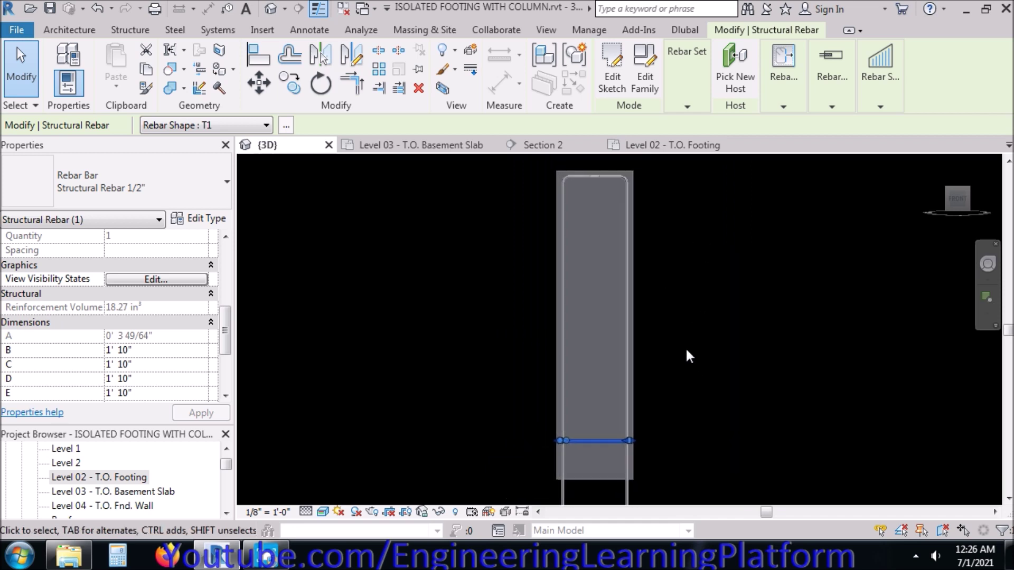
pyautogui.click(692, 77)
pyautogui.click(745, 124)
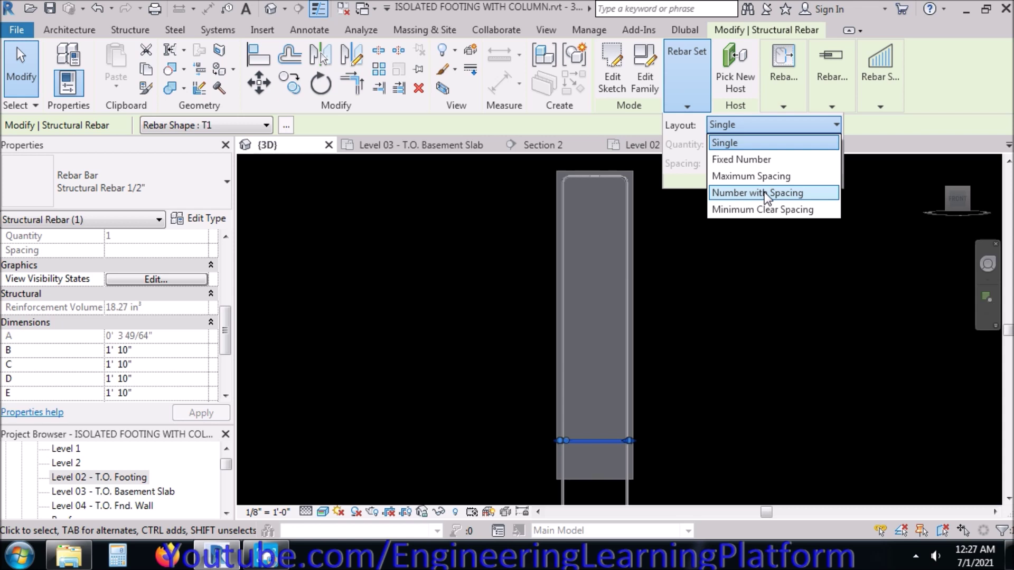
pyautogui.click(766, 193)
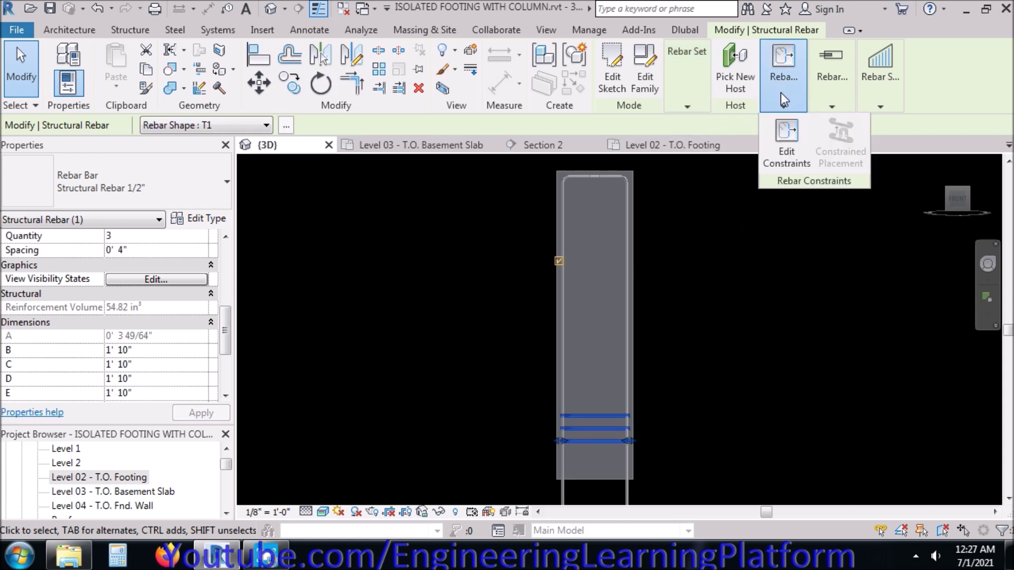
pyautogui.moveTo(699, 99)
pyautogui.doubleClick(734, 142)
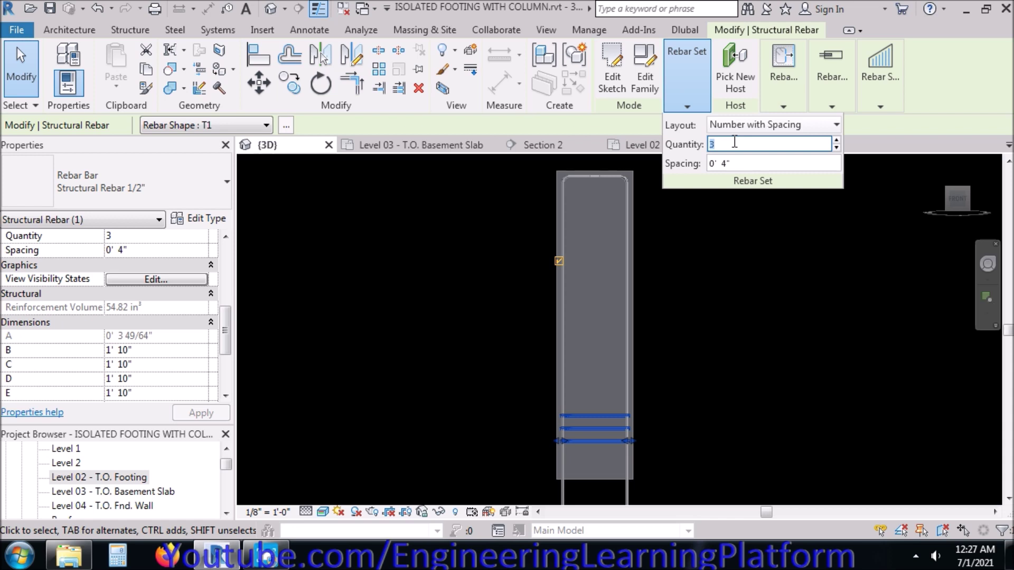
pyautogui.click(729, 164)
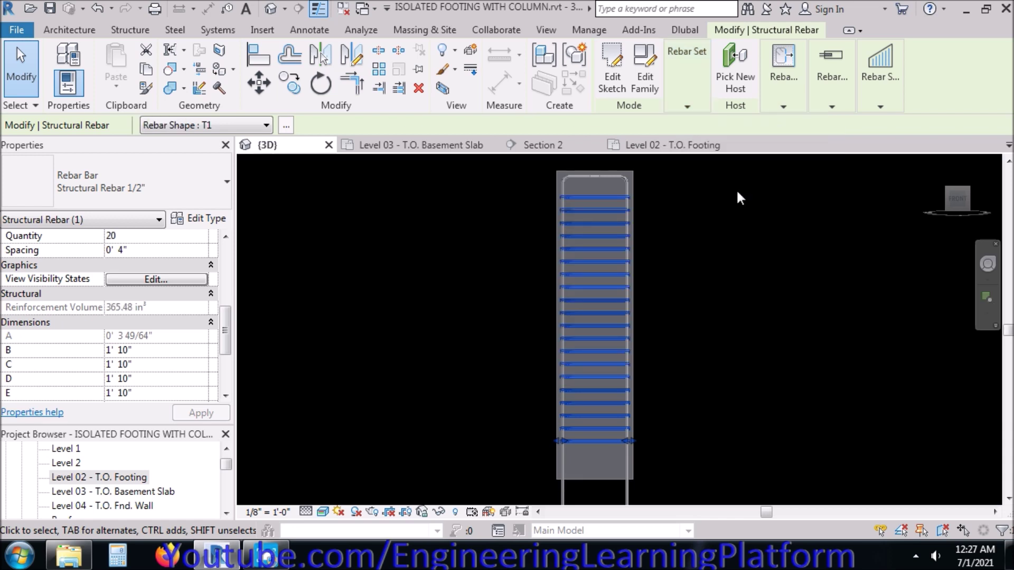
# Set the stirrup set's spacing to 0' 5"
pyautogui.moveTo(695, 100)
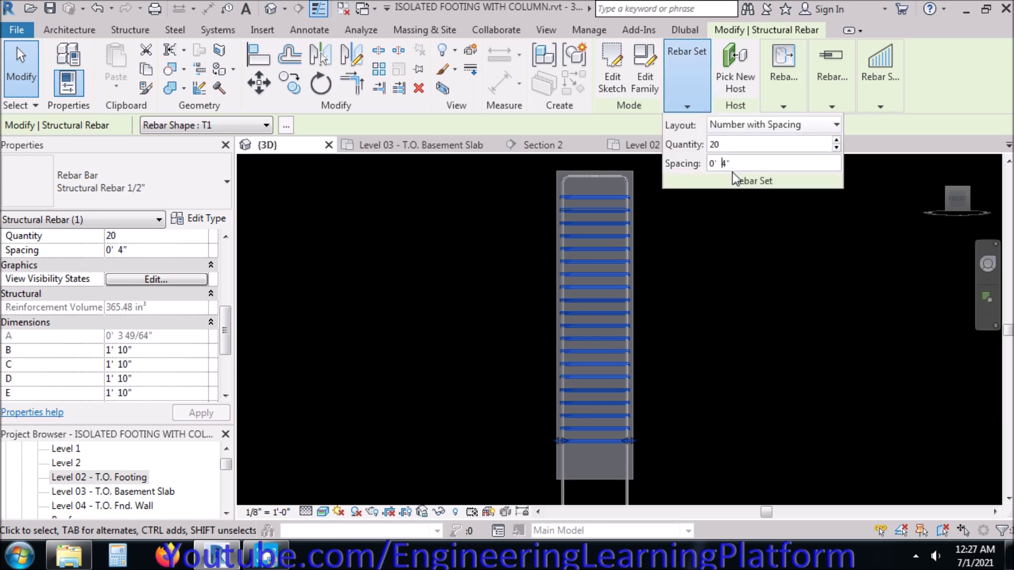
pyautogui.press('Return')
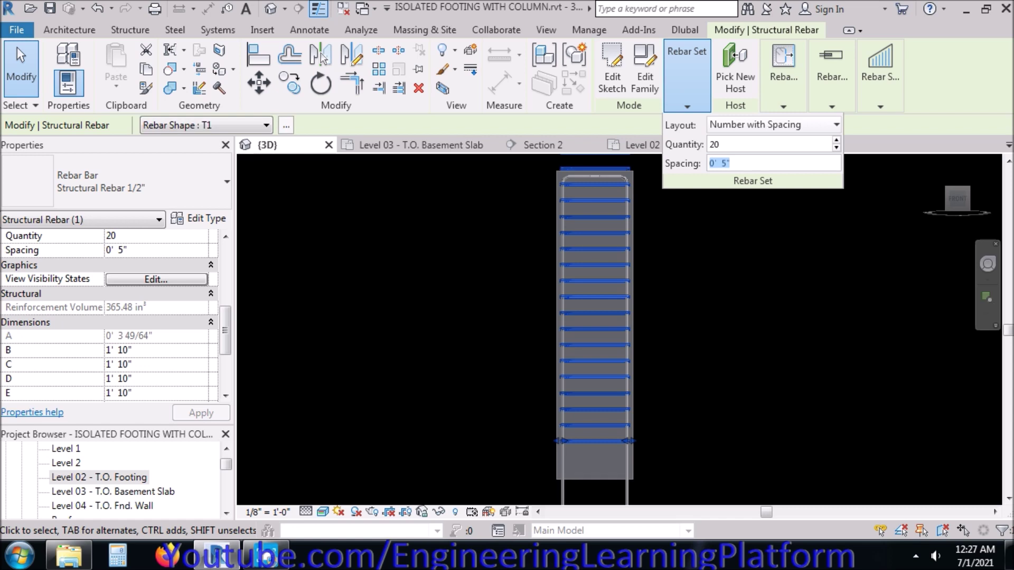
pyautogui.click(745, 343)
pyautogui.moveTo(706, 380); pyautogui.dragTo(683, 328, button='middle')
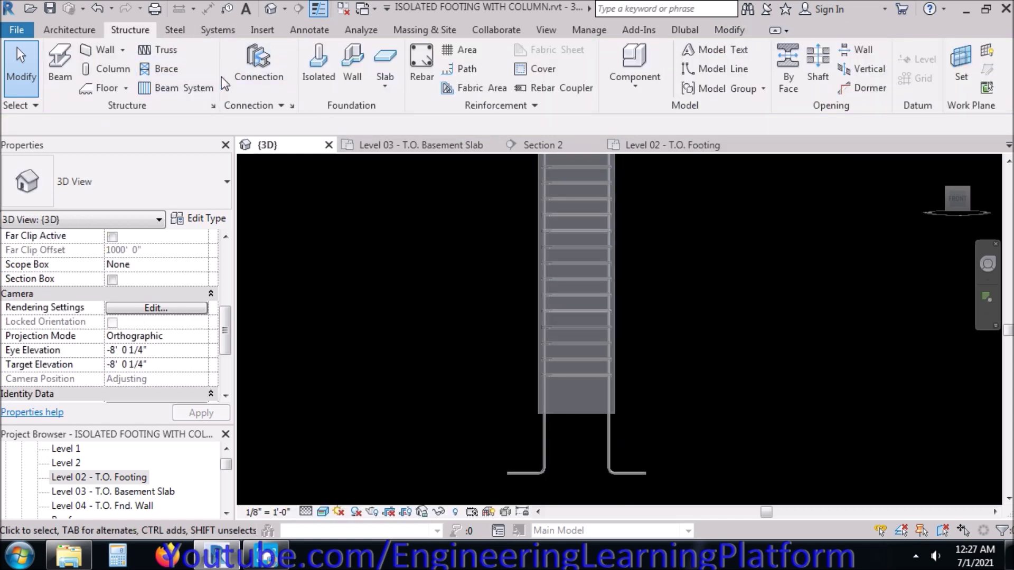
# Move the stirrup set straight down by about 2' 3", constrained vertically, so its lowest stirrup sits just above the corner rebars' bends
pyautogui.click(597, 281)
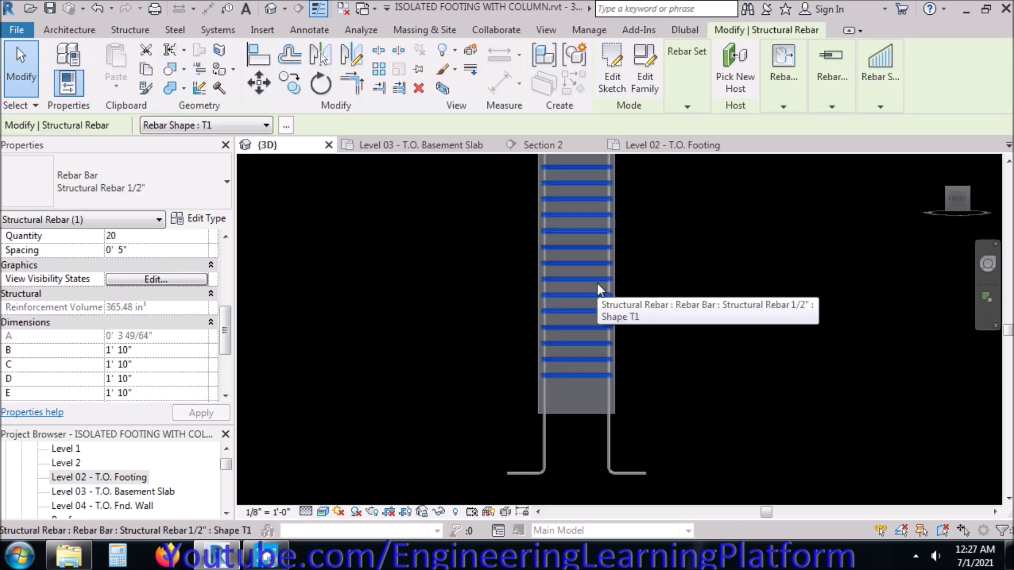
pyautogui.click(252, 81)
pyautogui.scroll(3, 595, 388)
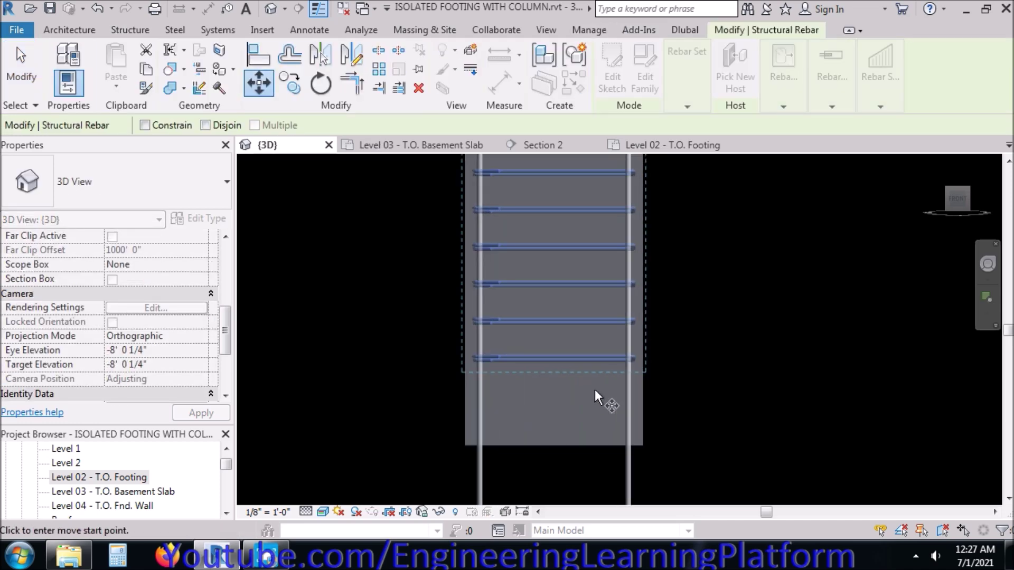
pyautogui.scroll(5, 610, 379)
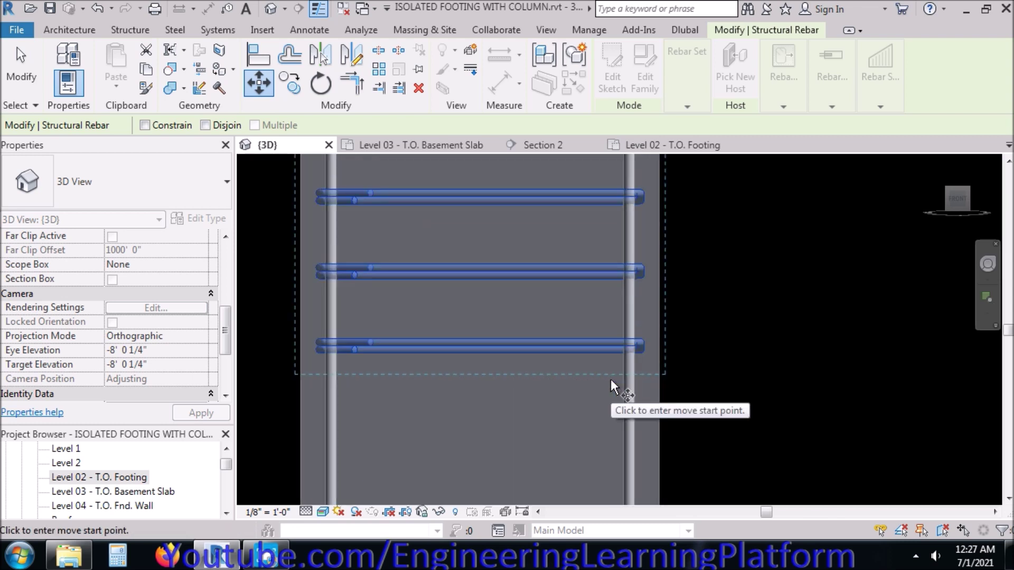
pyautogui.click(635, 347)
pyautogui.scroll(-3, 631, 344)
pyautogui.moveTo(631, 344)
pyautogui.mouseDown(button='middle')
pyautogui.moveTo(633, 369)
pyautogui.moveTo(635, 348)
pyautogui.mouseUp(button='middle')
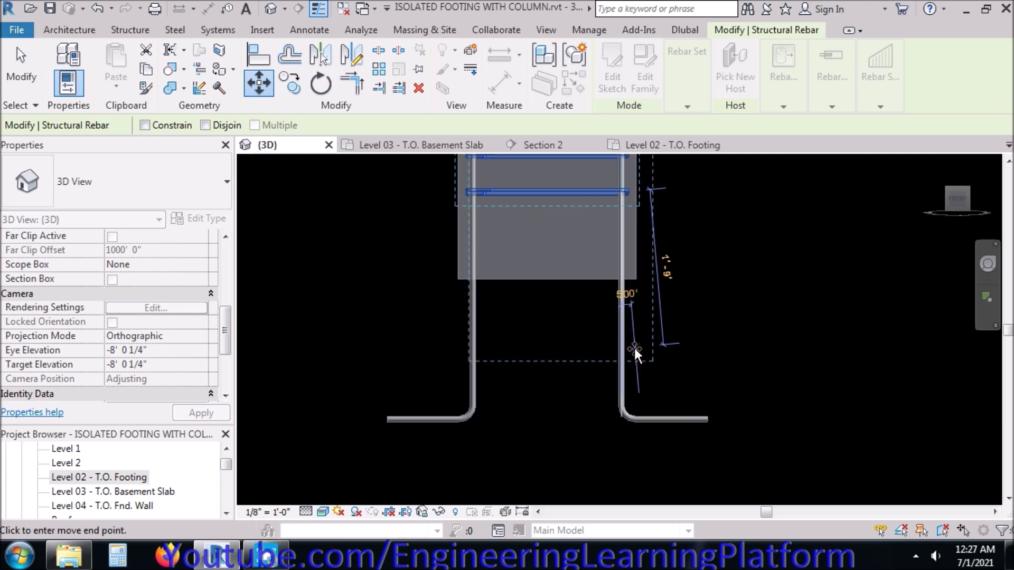
pyautogui.click(163, 125)
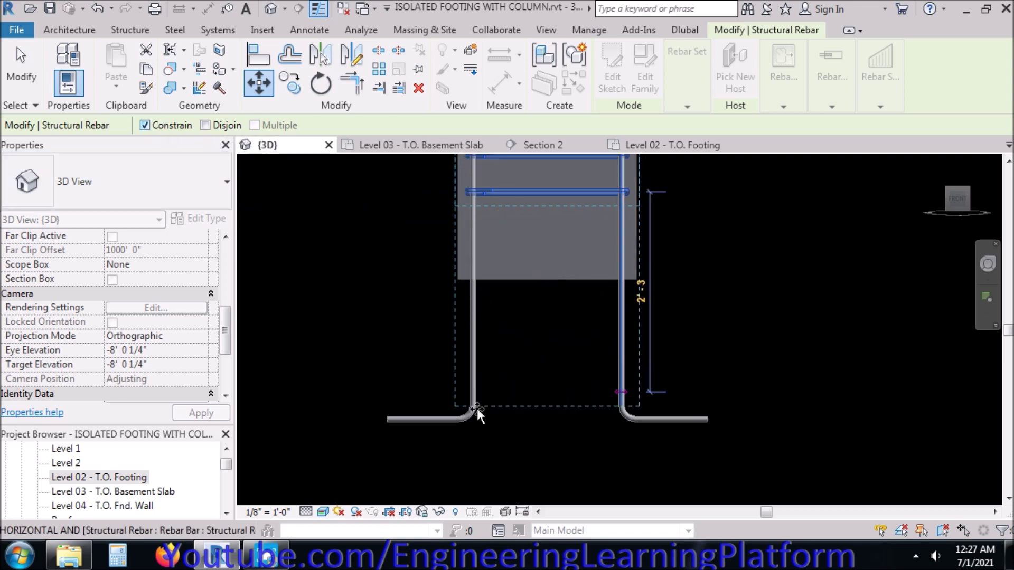
pyautogui.click(576, 397)
pyautogui.click(469, 468)
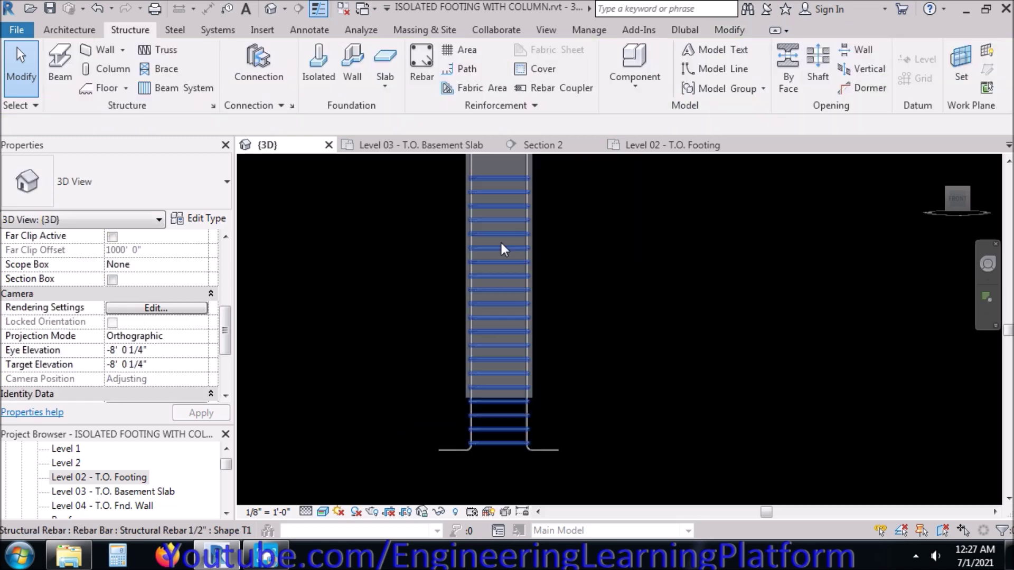
# Set the stirrup set's quantity to 23 so the stirrups extend to the column's top
pyautogui.click(487, 300)
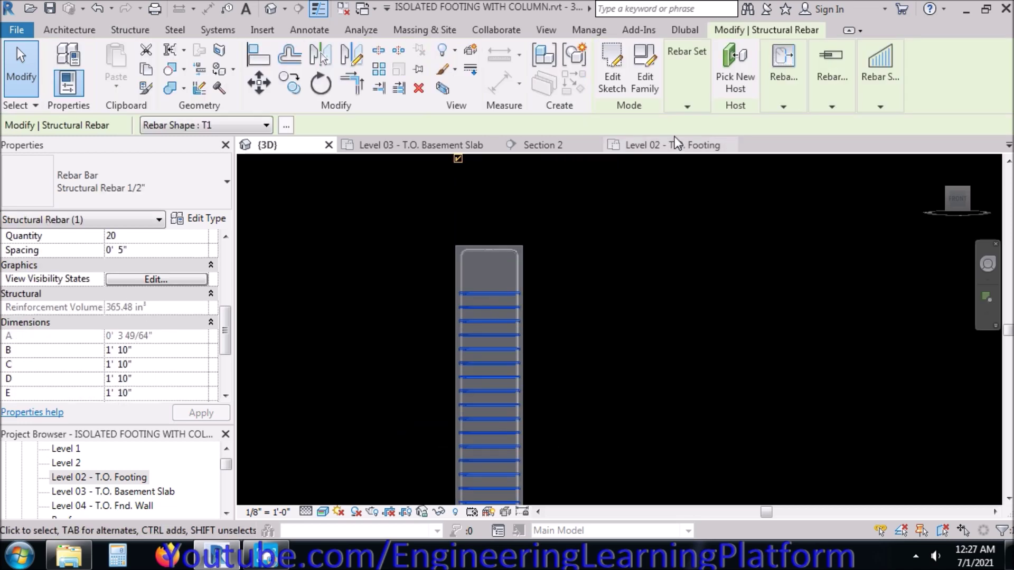
pyautogui.moveTo(709, 99)
pyautogui.doubleClick(727, 144)
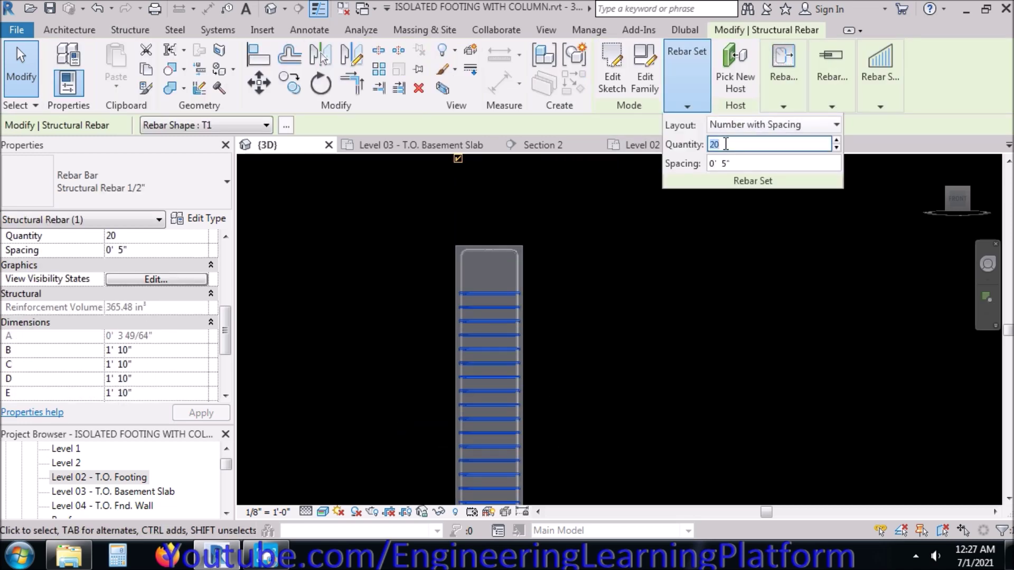
pyautogui.write('24')
pyautogui.press('Return')
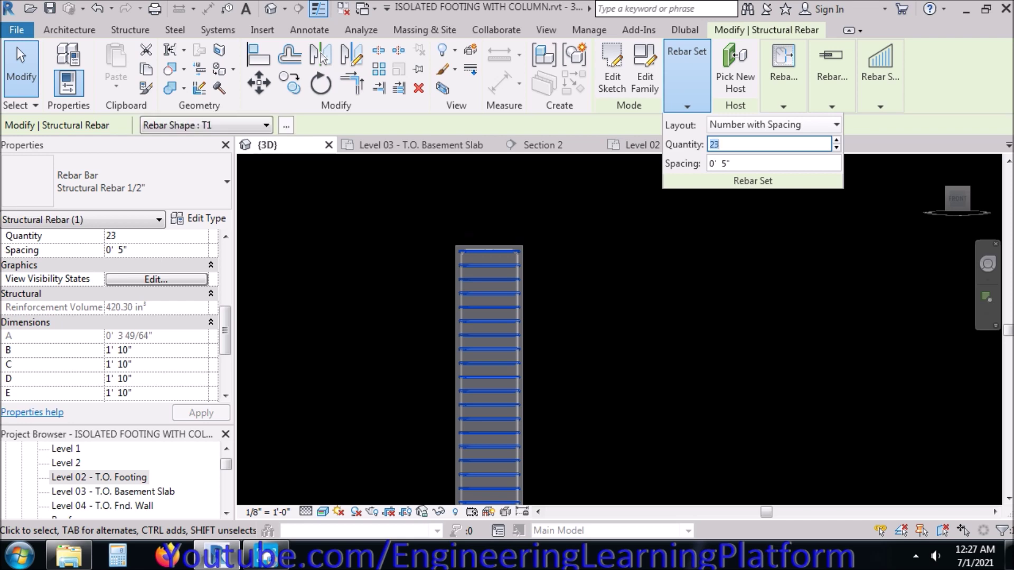
pyautogui.click(598, 284)
# Move the column's stirrup set slightly straight down, bringing its lowest stirrup closer to the corner rebars' bends
pyautogui.scroll(5, 531, 369)
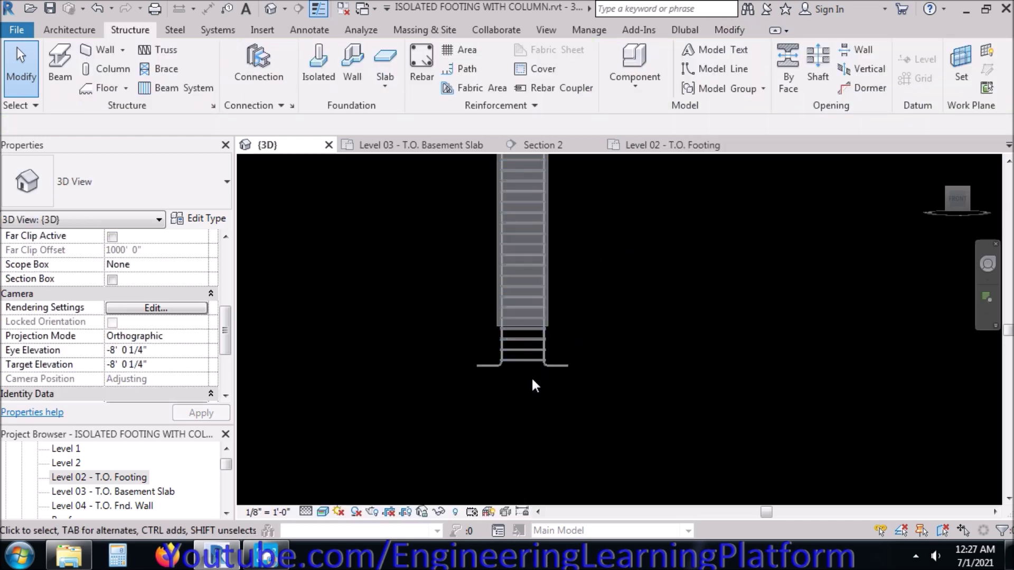
pyautogui.click(512, 336)
pyautogui.click(259, 82)
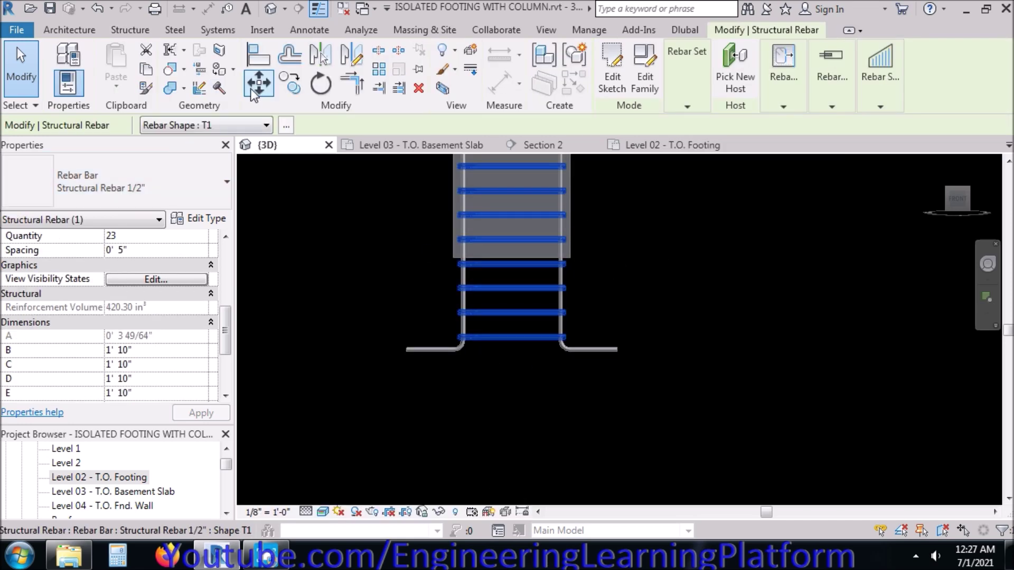
pyautogui.scroll(4, 504, 353)
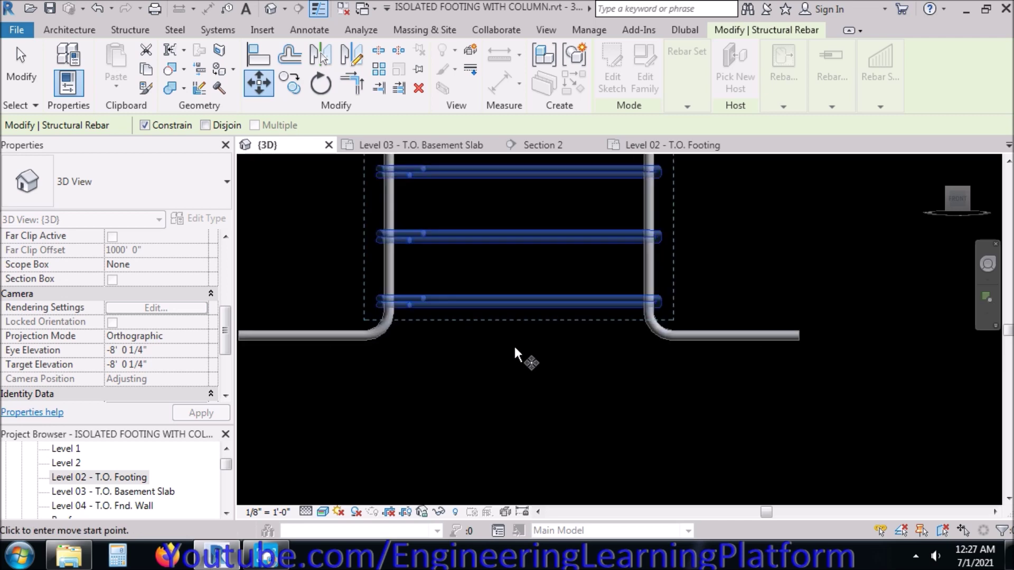
pyautogui.click(513, 346)
pyautogui.click(510, 366)
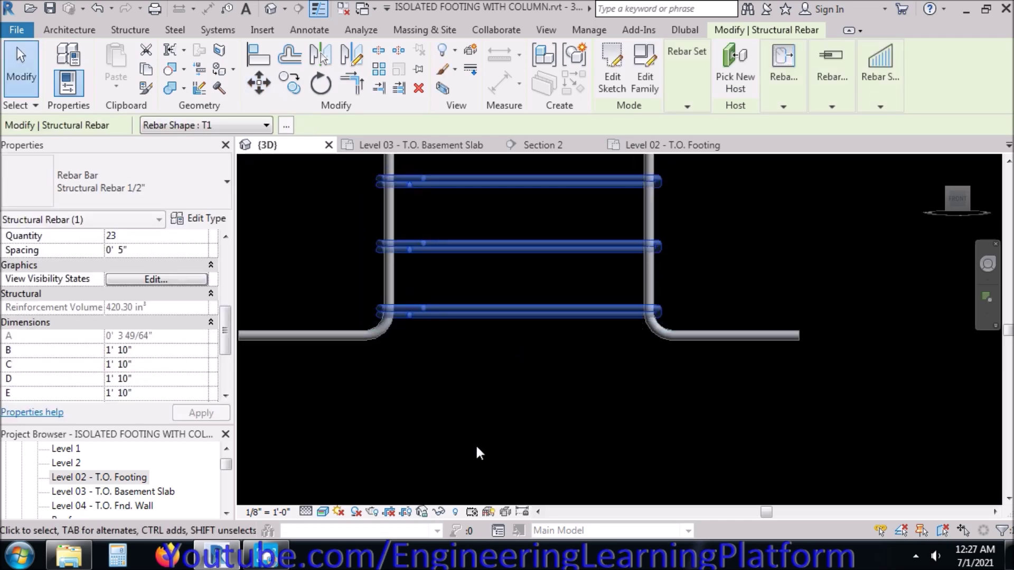
pyautogui.click(473, 462)
# Check the stirrups at the column's top, and lower the stirrup set by about 0' 0 3/4" at the rebars' bends
pyautogui.scroll(-4, 471, 470)
pyautogui.scroll(3, 489, 211)
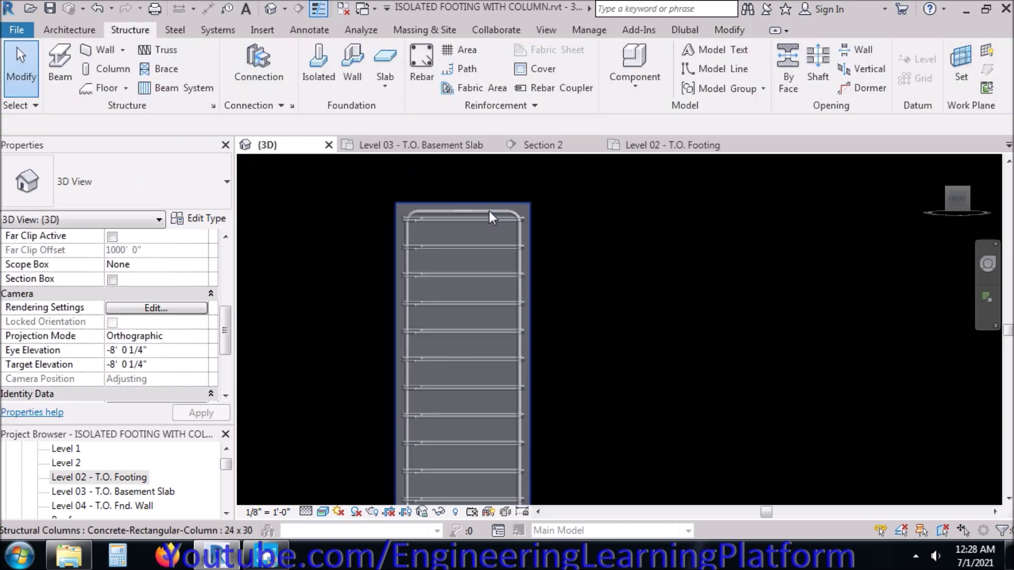
pyautogui.scroll(1, 477, 227)
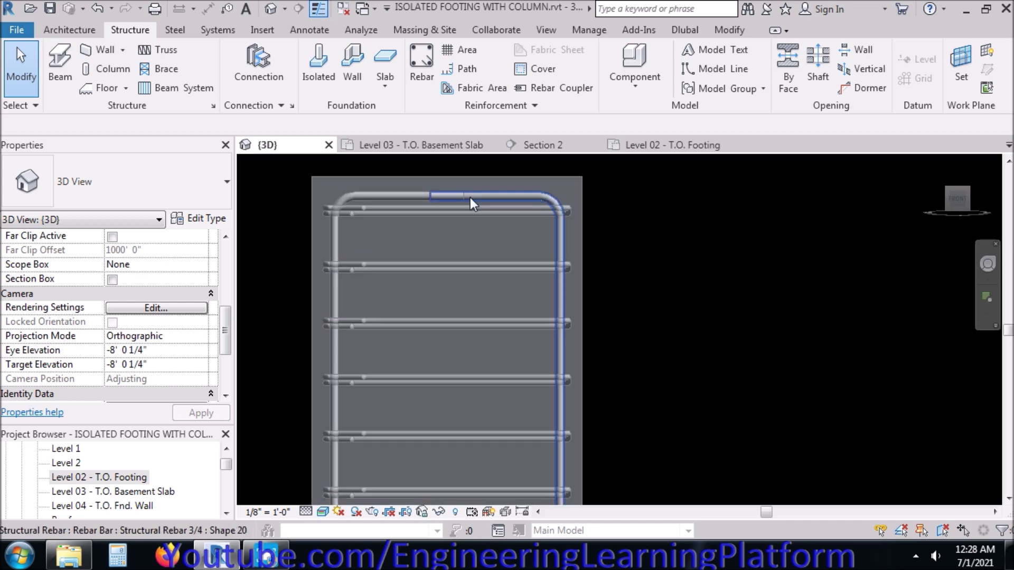
pyautogui.scroll(-4, 470, 197)
pyautogui.scroll(4, 454, 401)
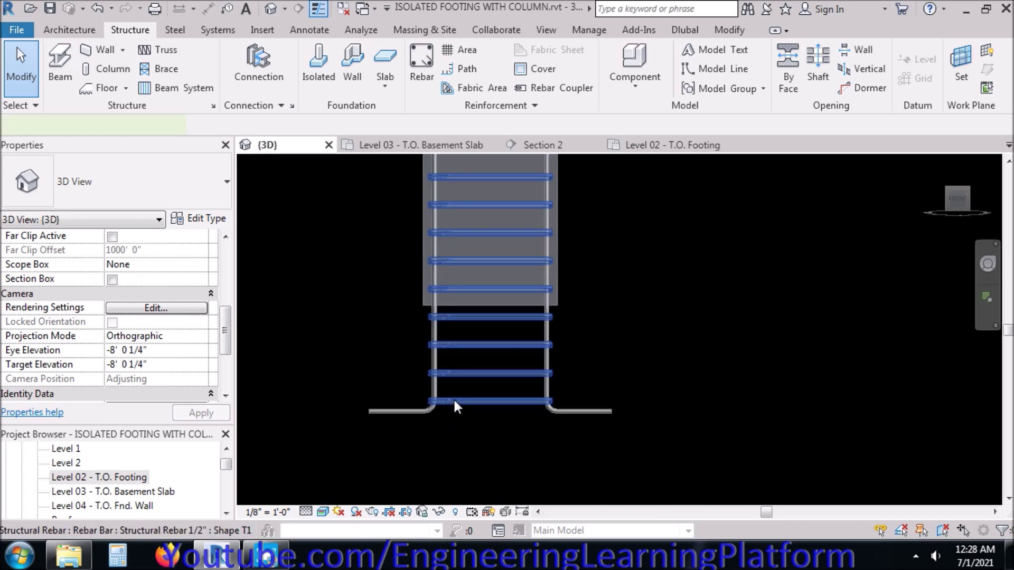
pyautogui.click(453, 398)
pyautogui.click(259, 82)
pyautogui.scroll(3, 440, 394)
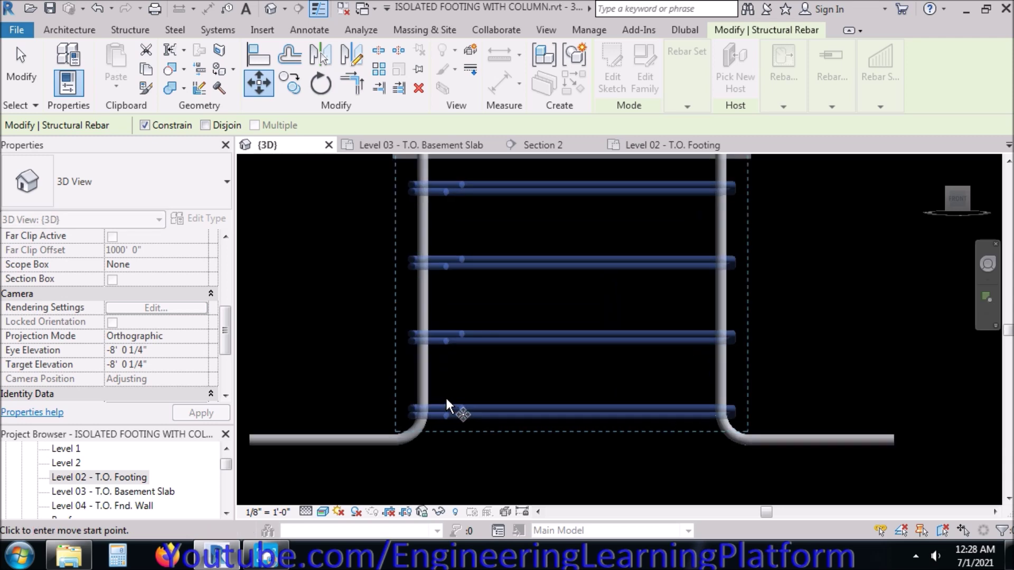
pyautogui.click(509, 366)
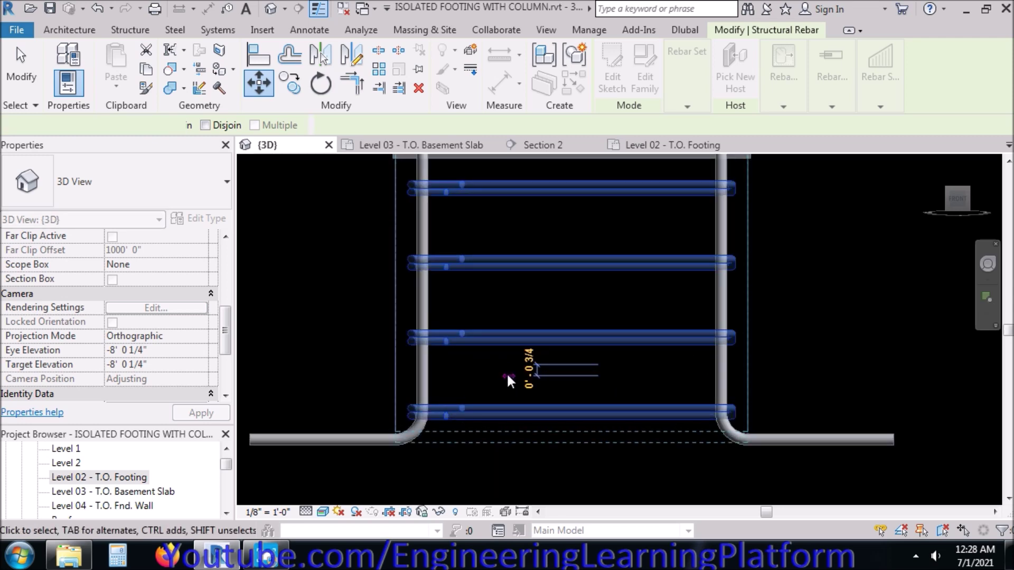
pyautogui.click(508, 376)
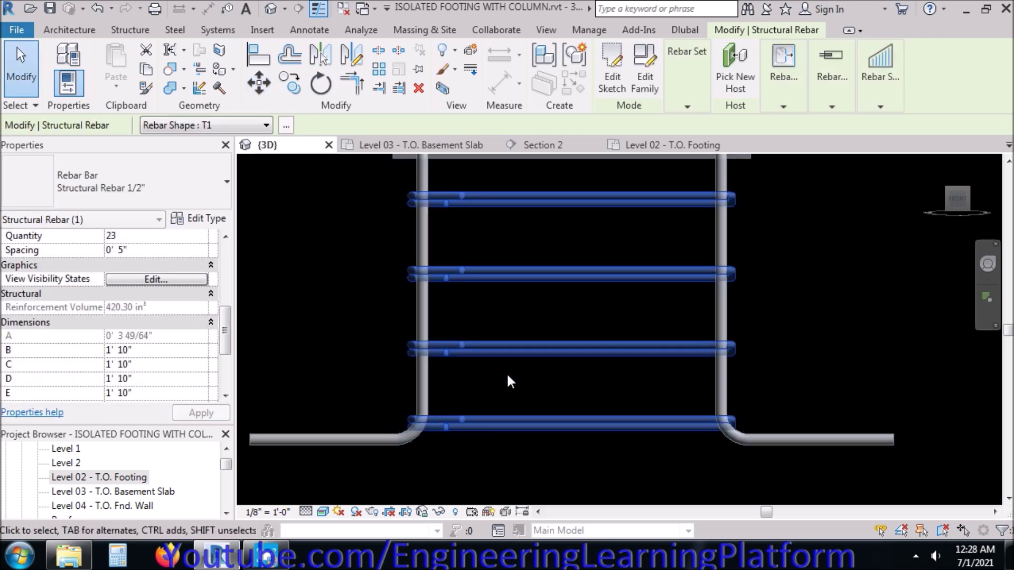
# Move the stirrup set straight up by 1"
pyautogui.click(260, 82)
pyautogui.click(545, 470)
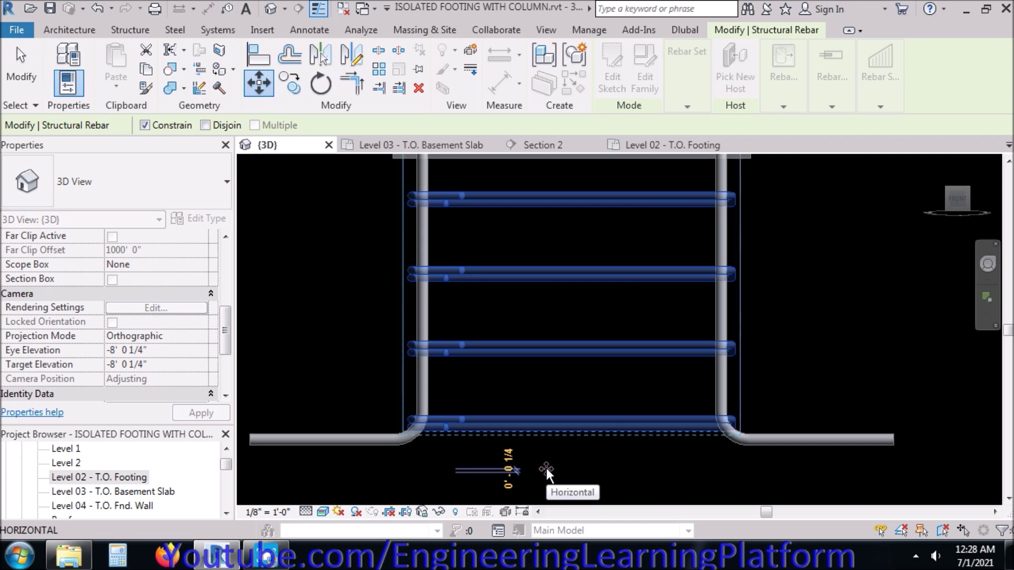
pyautogui.write('1"')
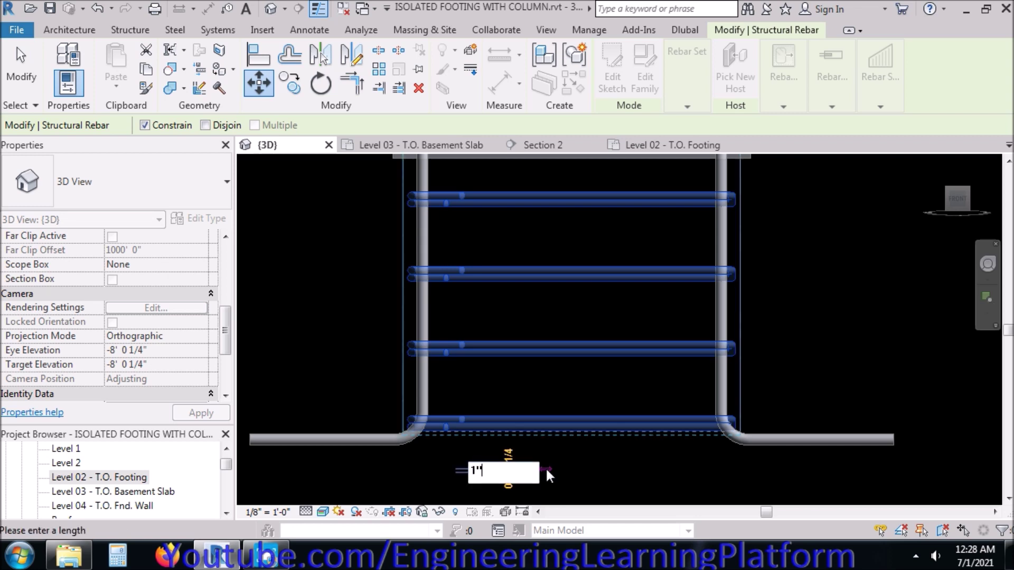
pyautogui.press('Return')
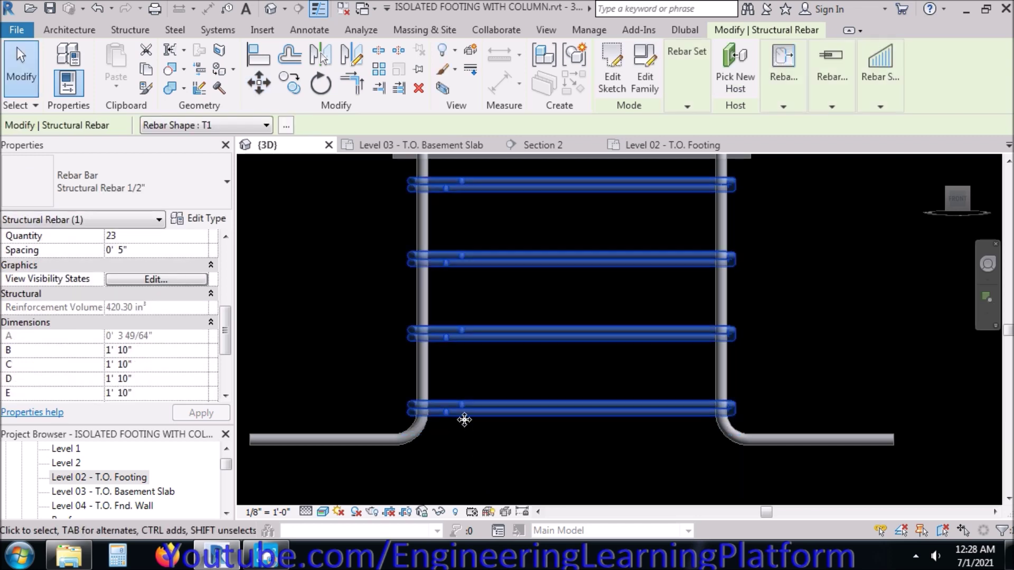
# Move the stirrup set straight down by 0.5" and deselect it
pyautogui.click(260, 83)
pyautogui.click(326, 281)
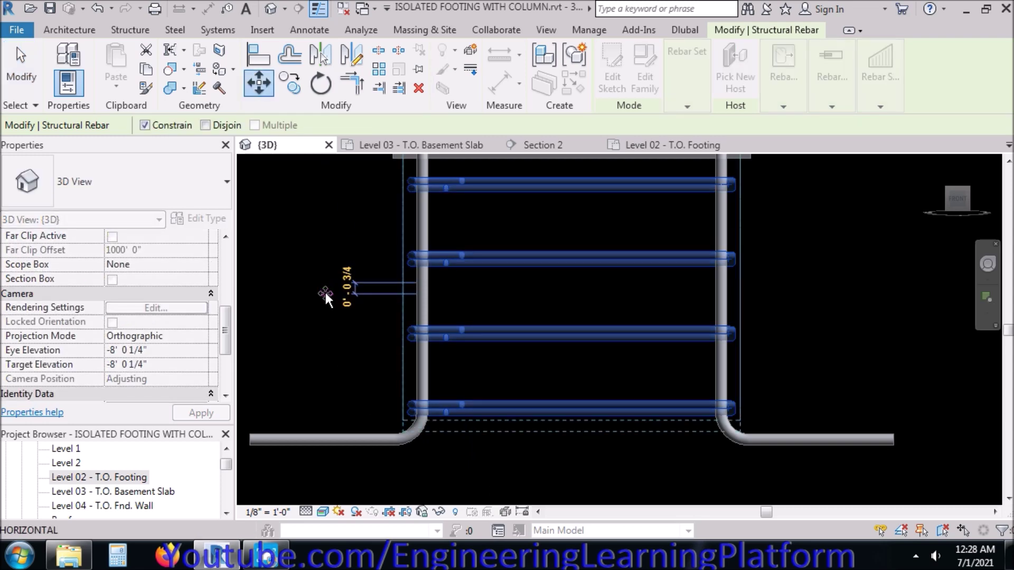
pyautogui.write('0.5"')
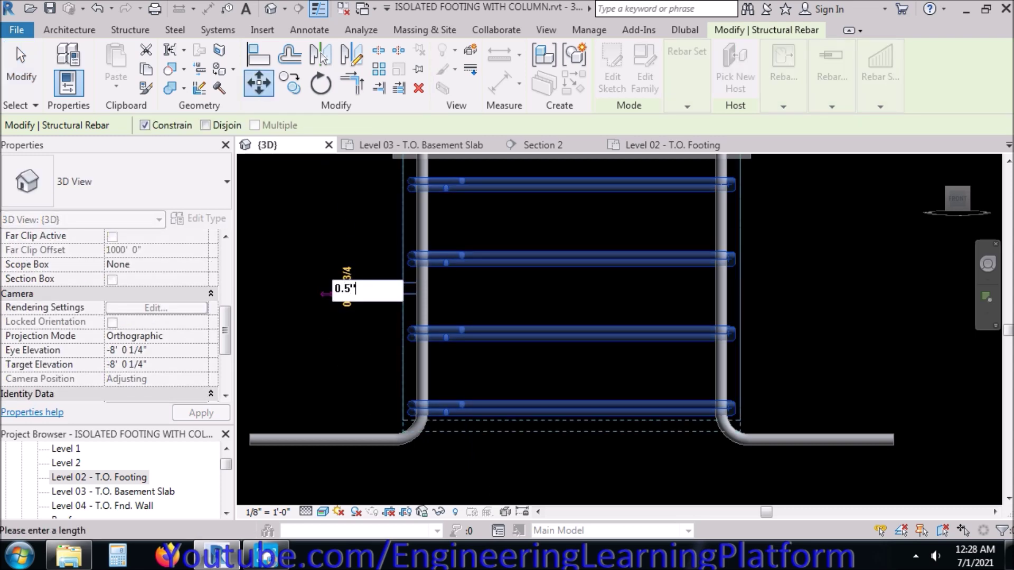
pyautogui.press('Return')
pyautogui.click(359, 374)
# Examine the stirrups and corner rebars along the column in 3D, the Level 03 and Level 02 plans, and Section 2
pyautogui.scroll(-5, 399, 493)
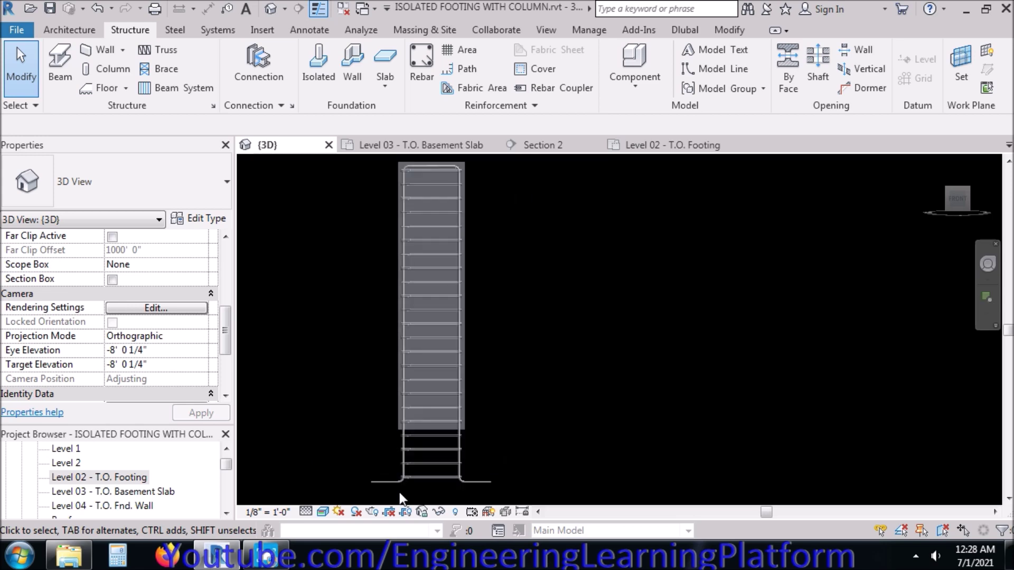
pyautogui.scroll(5, 421, 174)
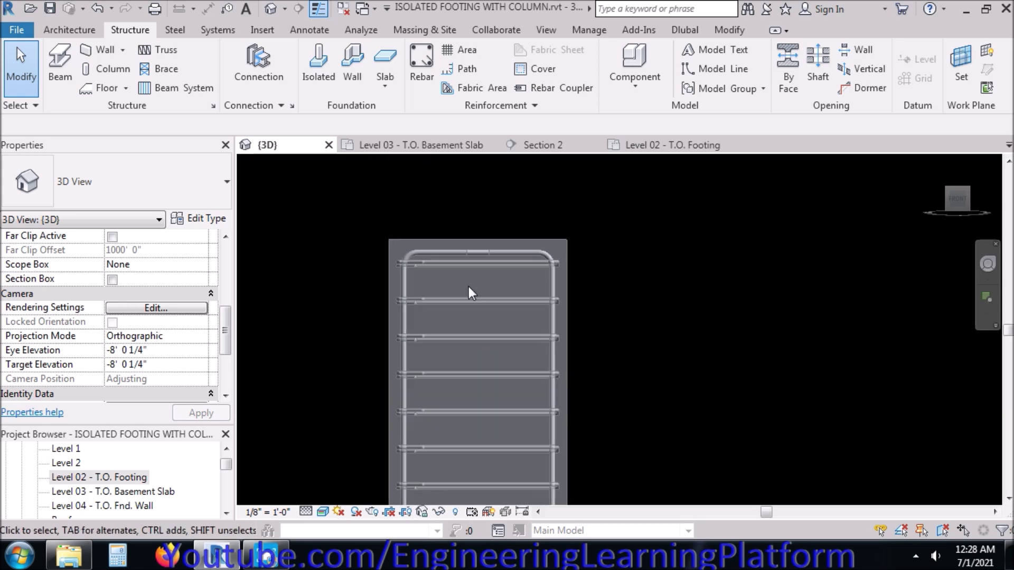
pyautogui.scroll(-1, 508, 252)
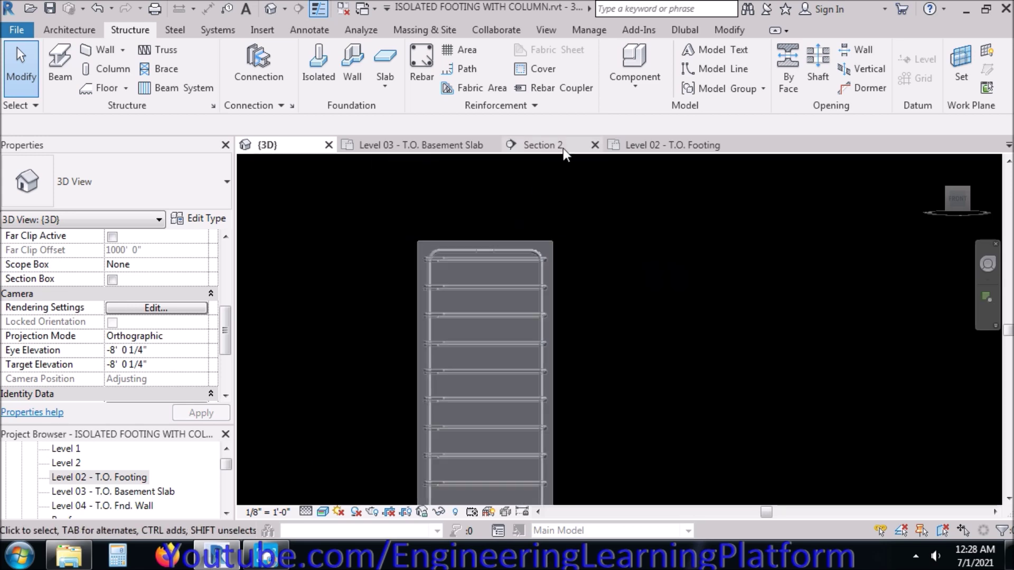
pyautogui.click(454, 145)
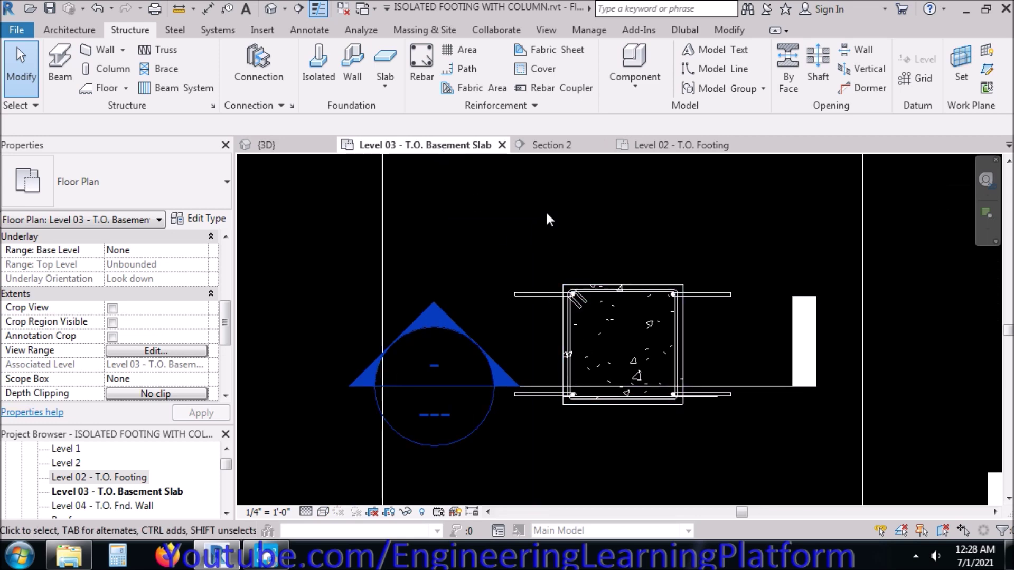
pyautogui.click(266, 144)
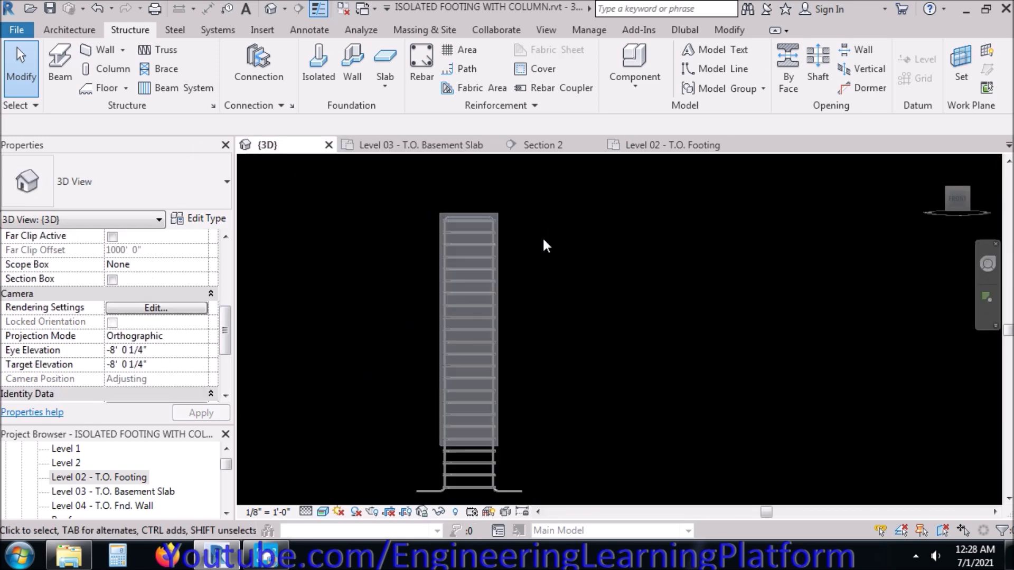
pyautogui.keyDown('shift'); pyautogui.moveTo(528, 225); pyautogui.dragTo(412, 235, button='middle'); pyautogui.keyUp('shift')
pyautogui.scroll(3, 479, 243)
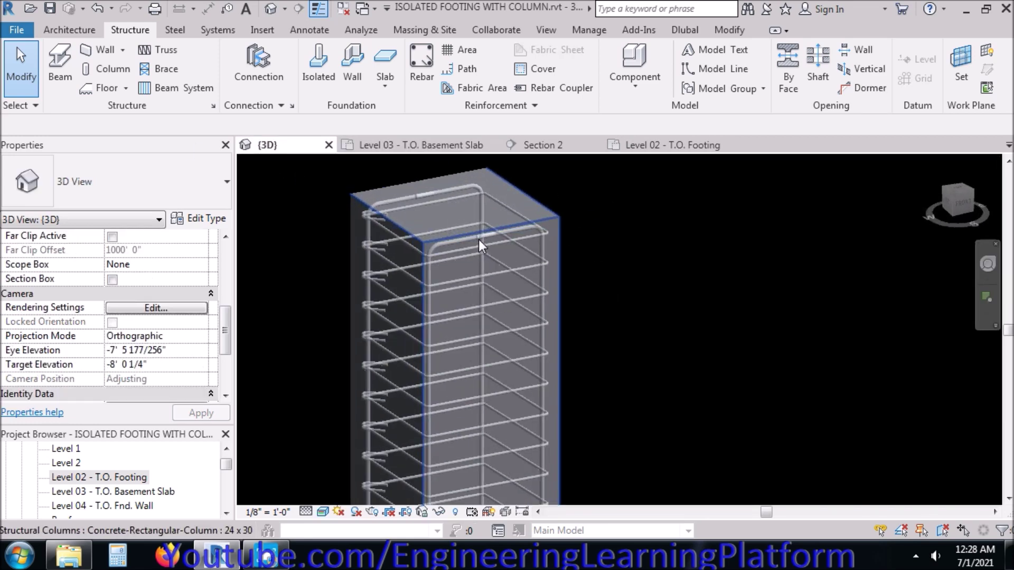
pyautogui.keyDown('shift'); pyautogui.moveTo(479, 239); pyautogui.dragTo(411, 170, button='middle'); pyautogui.keyUp('shift')
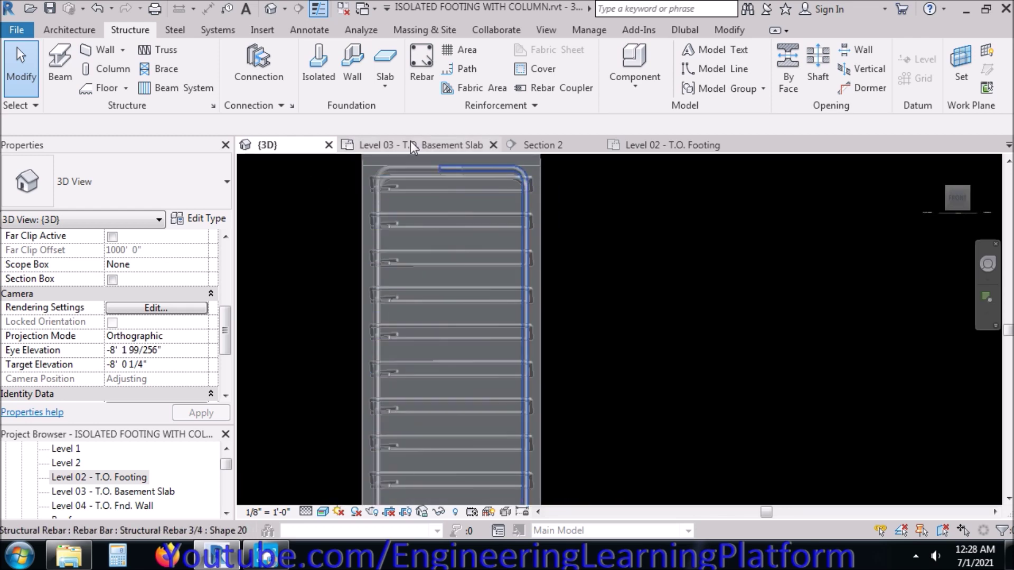
pyautogui.click(412, 145)
pyautogui.click(544, 149)
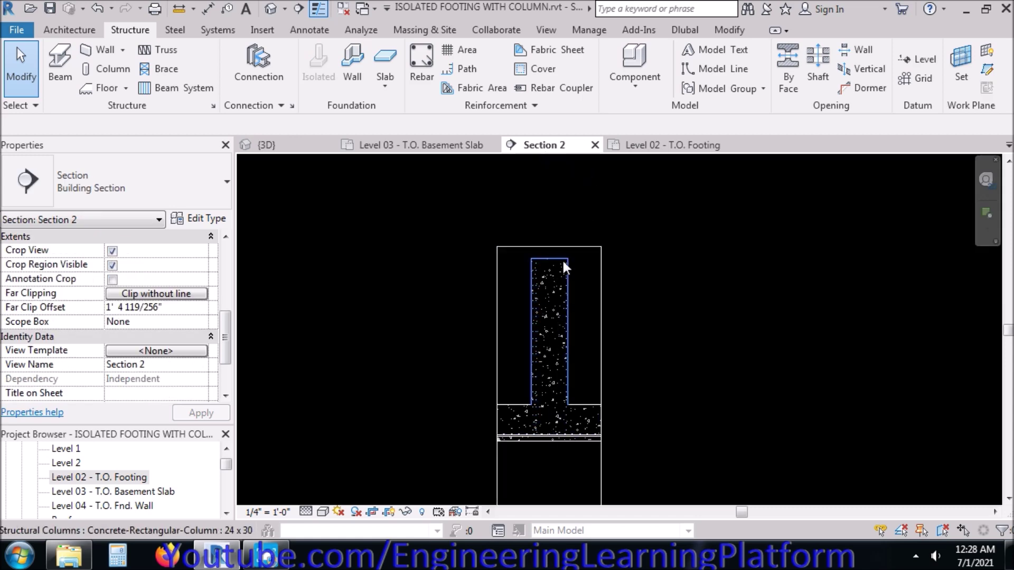
pyautogui.scroll(5, 556, 265)
pyautogui.scroll(-2, 596, 239)
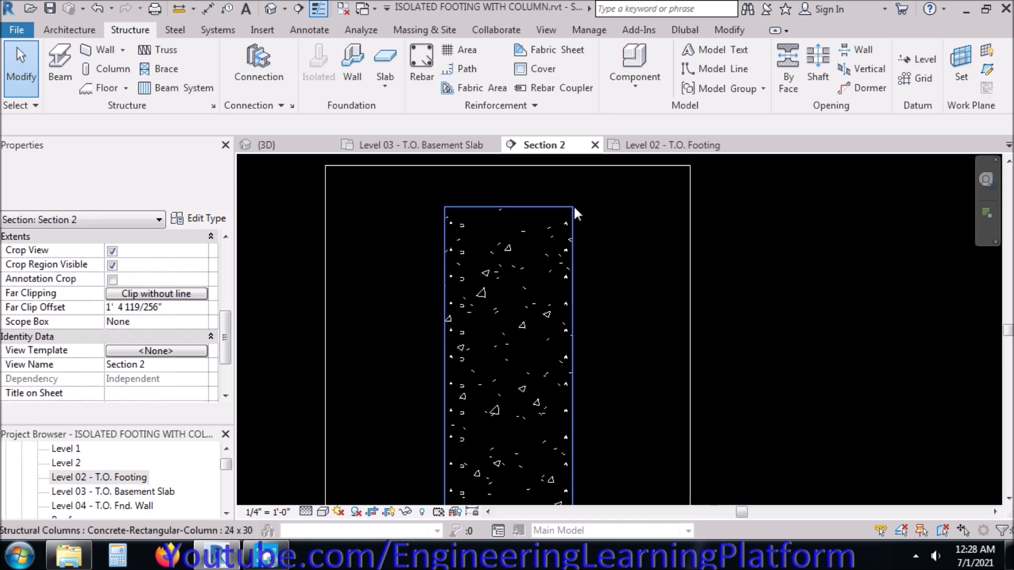
pyautogui.click(671, 145)
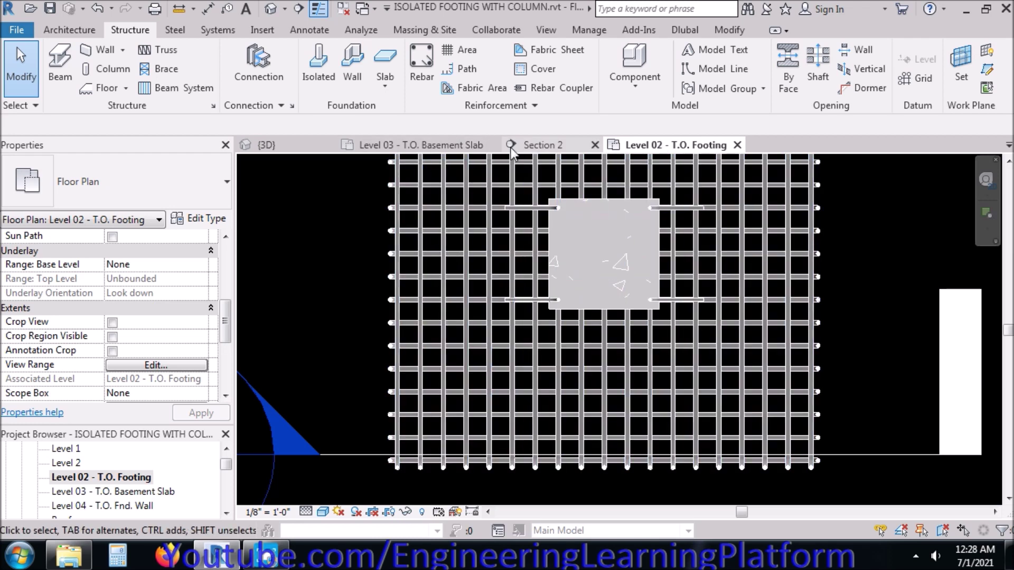
# Close the Section 2 view and return to the Level 03 - T.O. Basement Slab plan around the column
pyautogui.click(559, 148)
pyautogui.click(594, 145)
pyautogui.click(407, 145)
pyautogui.moveTo(444, 364)
pyautogui.mouseDown(button='middle')
pyautogui.moveTo(385, 290)
pyautogui.moveTo(369, 288)
pyautogui.mouseUp(button='middle')
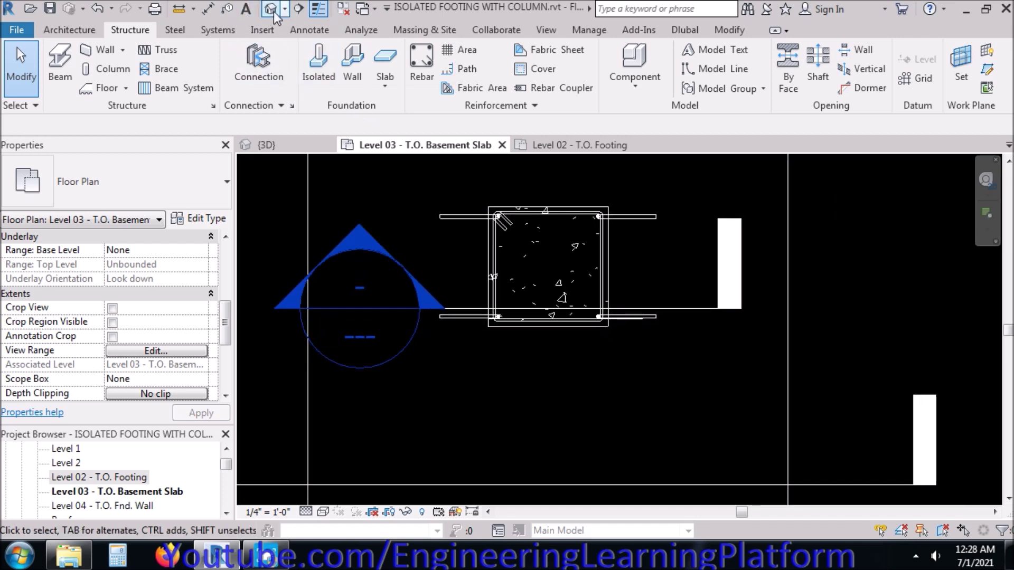
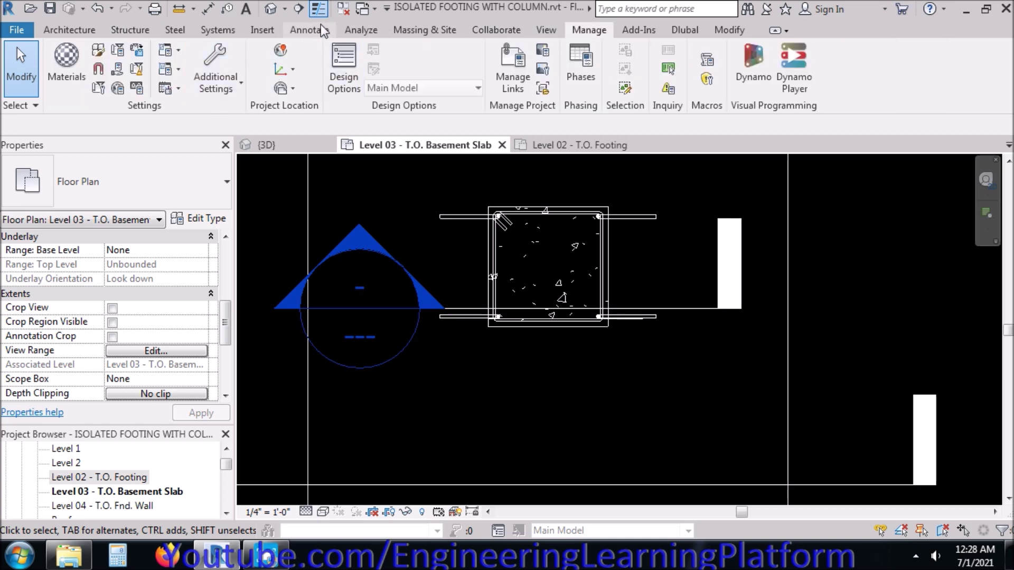
# Move the Section 2 line straight down by about 0' 2" in plan, onto the column's lower row of rebars
pyautogui.click(729, 29)
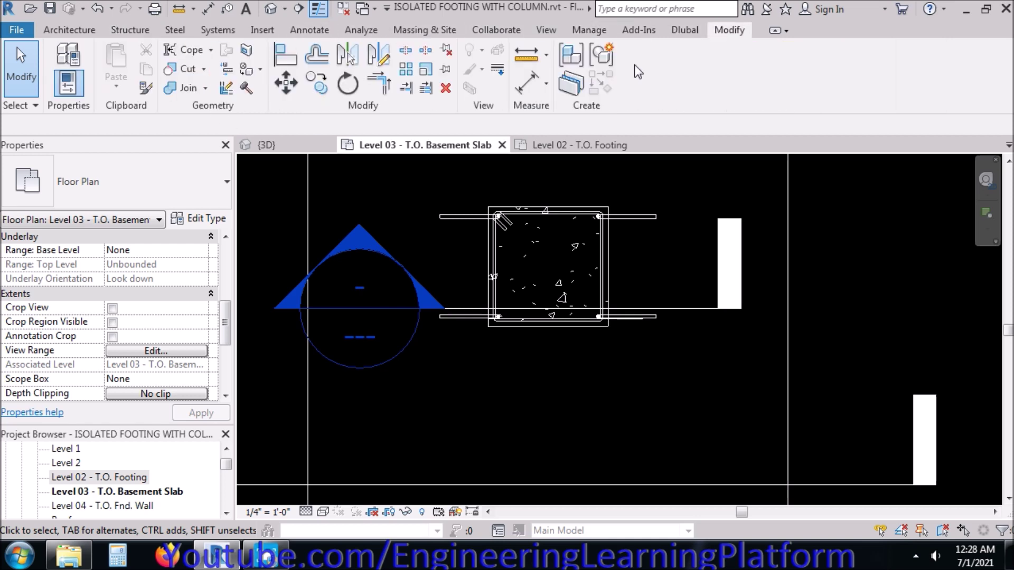
pyautogui.click(284, 86)
pyautogui.scroll(3, 453, 291)
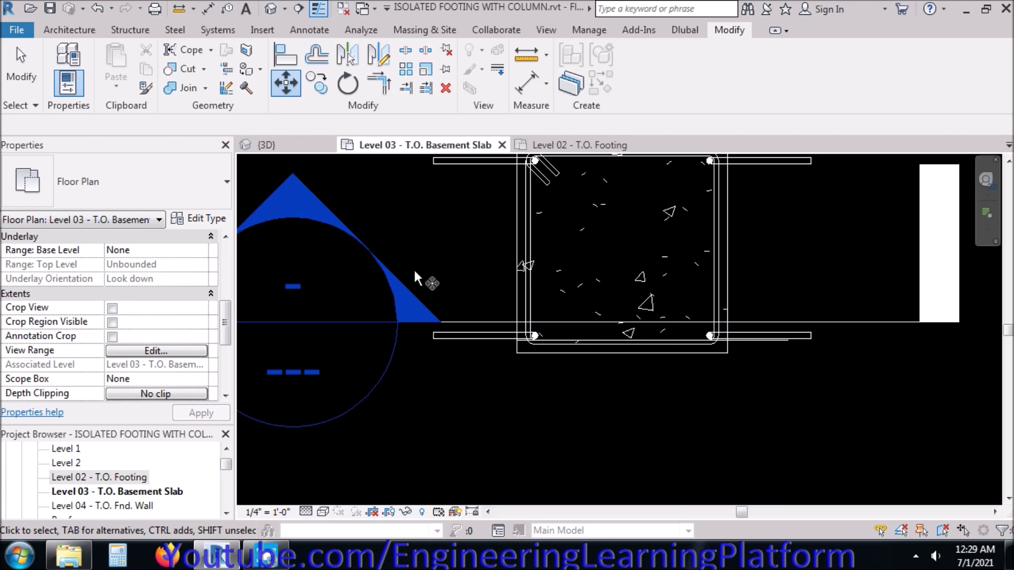
pyautogui.press('Escape')
pyautogui.moveTo(431, 249); pyautogui.dragTo(366, 315)
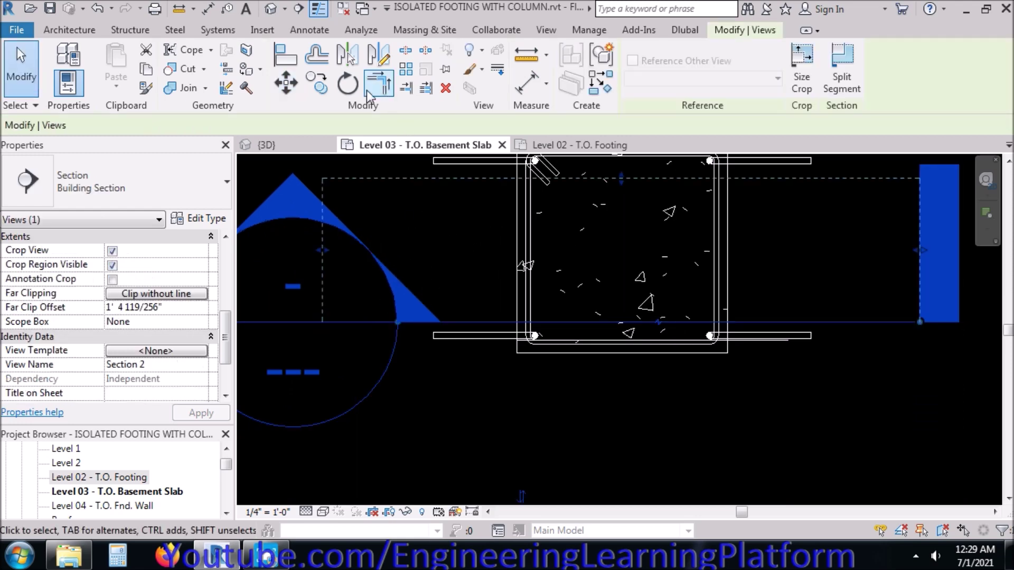
pyautogui.click(285, 82)
pyautogui.click(441, 236)
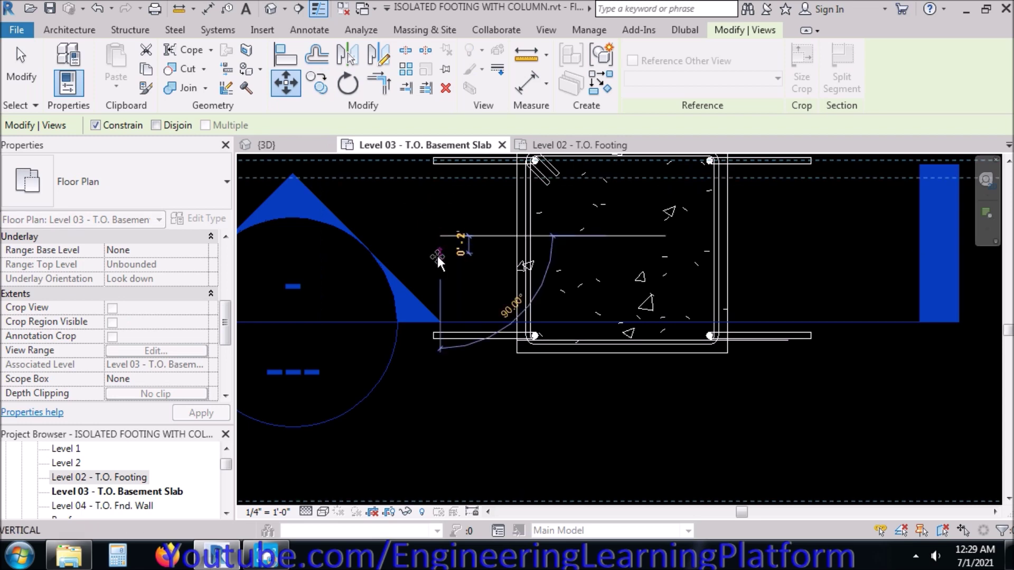
pyautogui.click(436, 254)
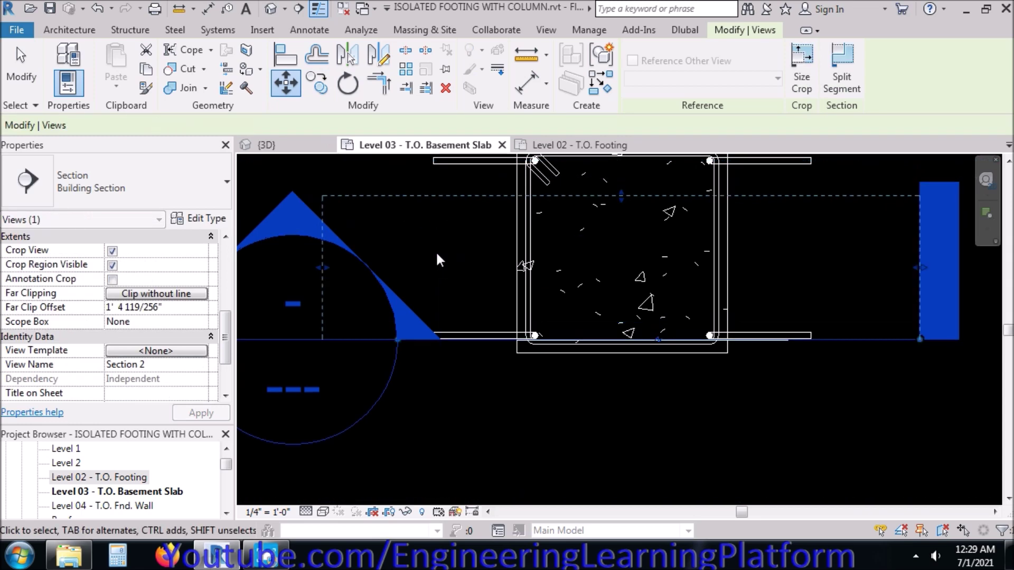
# Move the Section 2 line further straight down, just outside the column's lower face, and open its section view
pyautogui.click(285, 83)
pyautogui.click(470, 250)
pyautogui.click(465, 268)
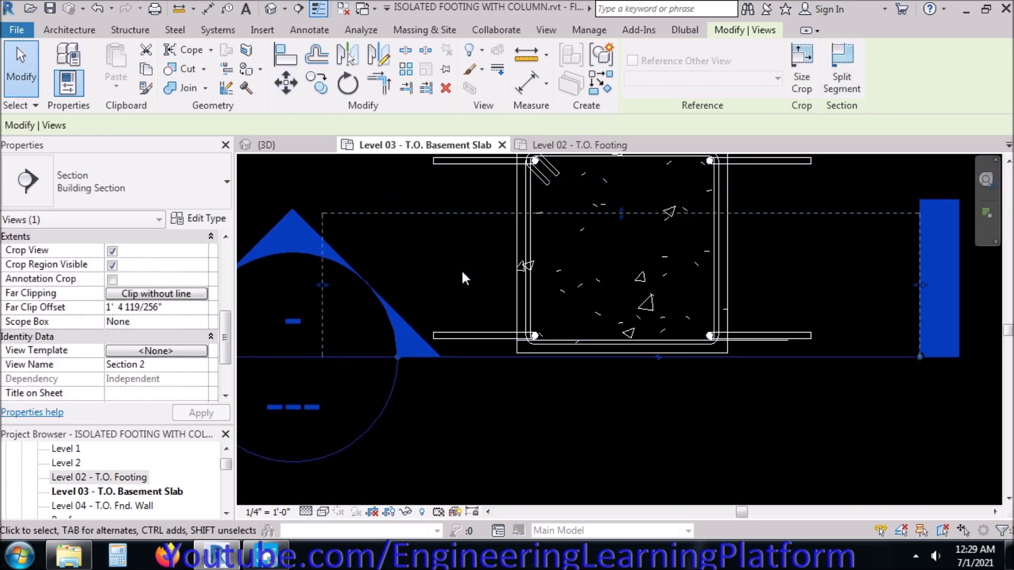
pyautogui.click(498, 530)
pyautogui.press('Escape')
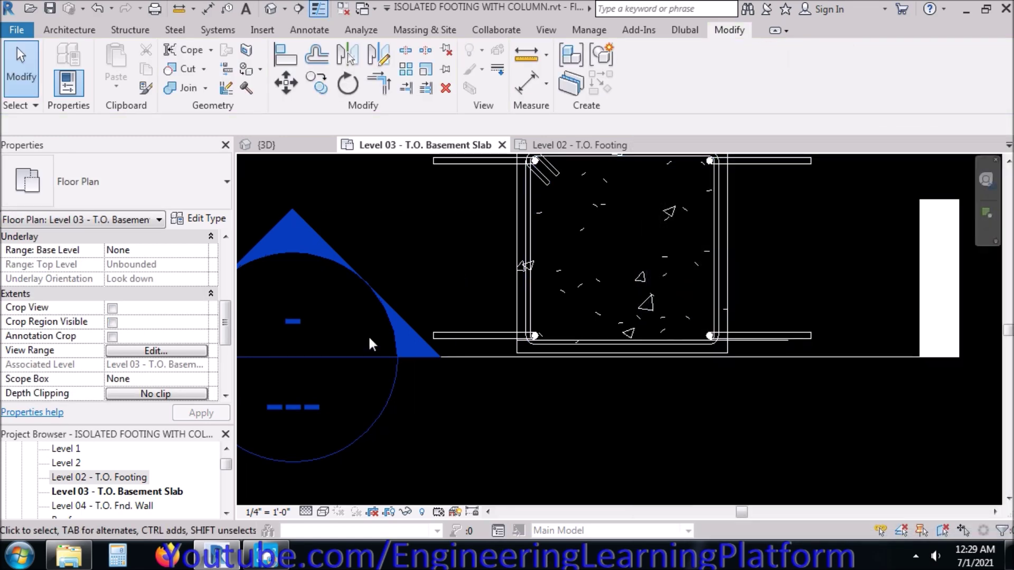
pyautogui.doubleClick(299, 318)
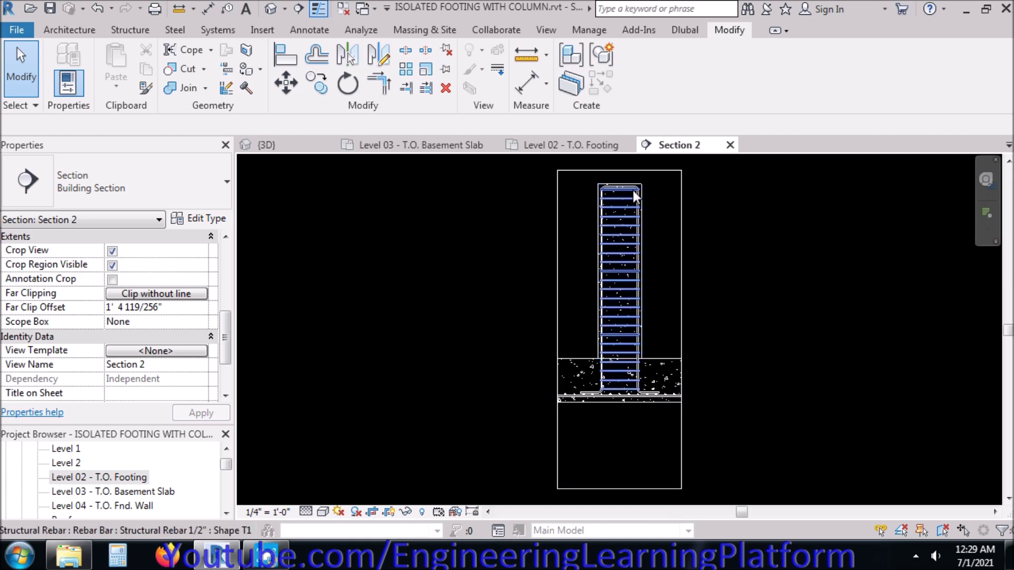
# Lower one 3/4" corner rebar at the column top in Section 2 so its bend sits just below the opposite bar's bend
pyautogui.scroll(4, 633, 190)
pyautogui.moveTo(592, 182); pyautogui.dragTo(552, 294, button='middle')
pyautogui.scroll(1, 553, 301)
pyautogui.click(544, 313)
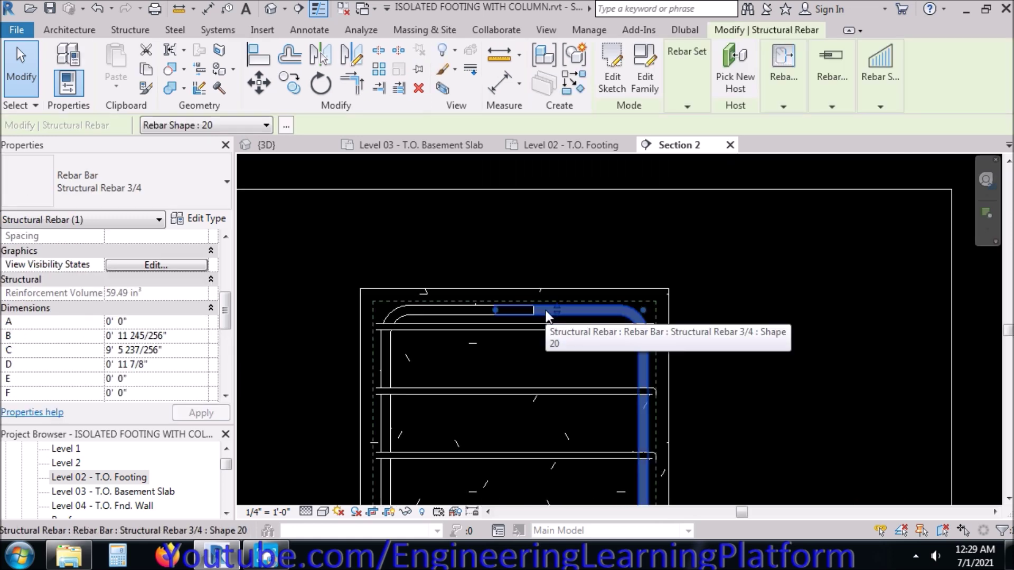
pyautogui.scroll(2, 539, 331)
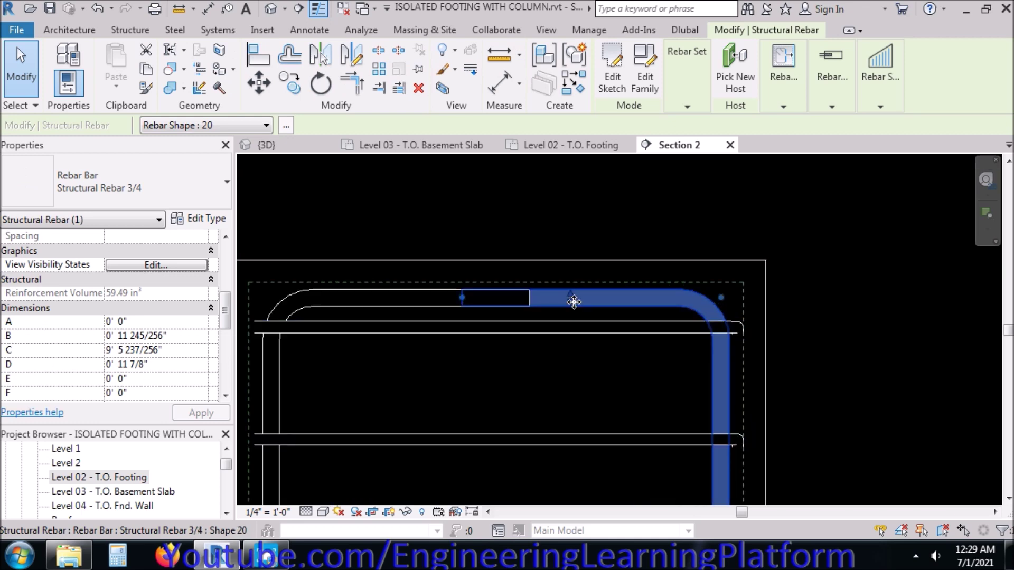
pyautogui.moveTo(572, 303); pyautogui.dragTo(573, 313)
pyautogui.click(594, 233)
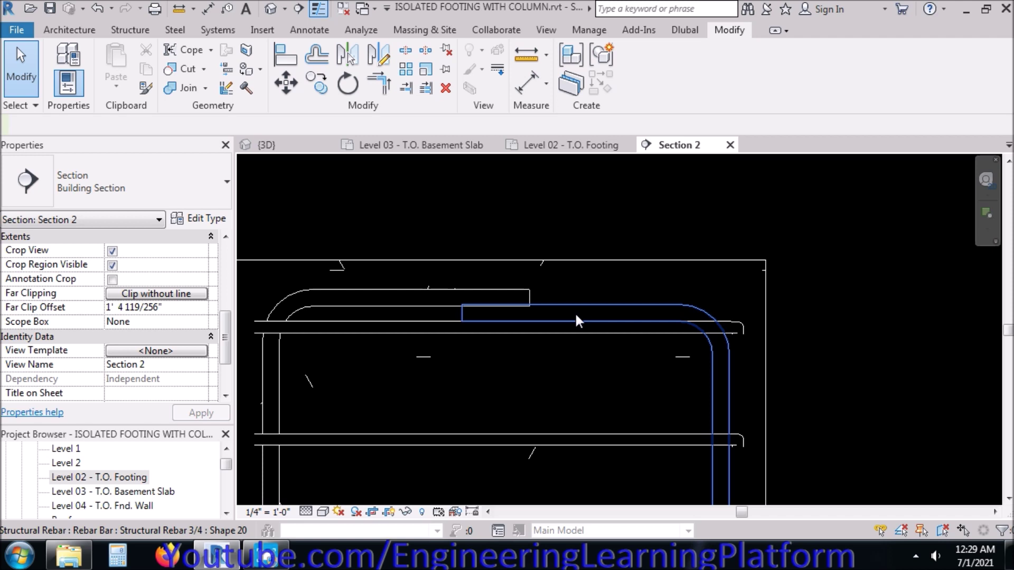
pyautogui.scroll(-5, 634, 331)
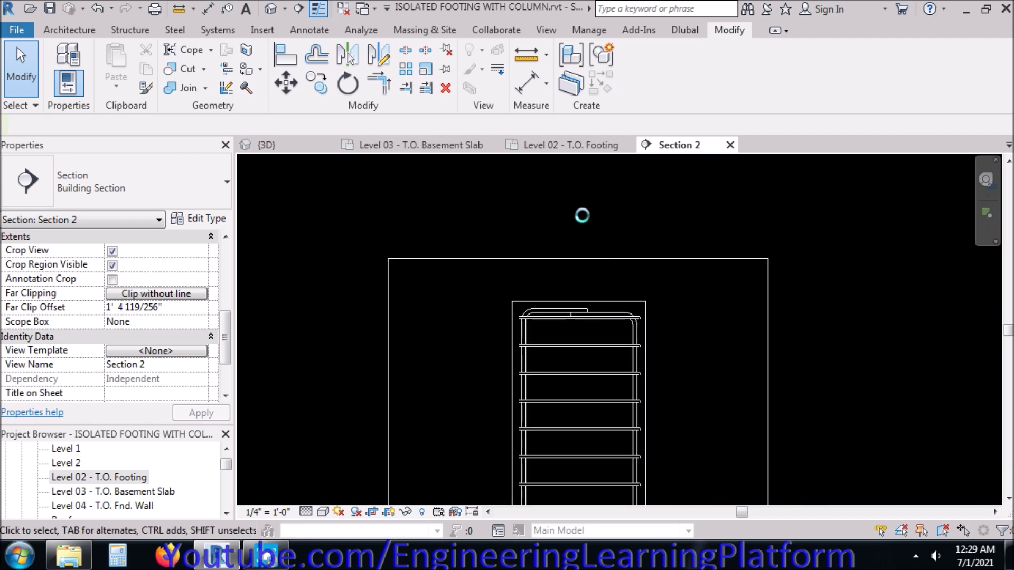
# Close Section 2, draw a horizontal section through the column just below its upper rebar row in the Level 03 plan, and open it
pyautogui.click(733, 146)
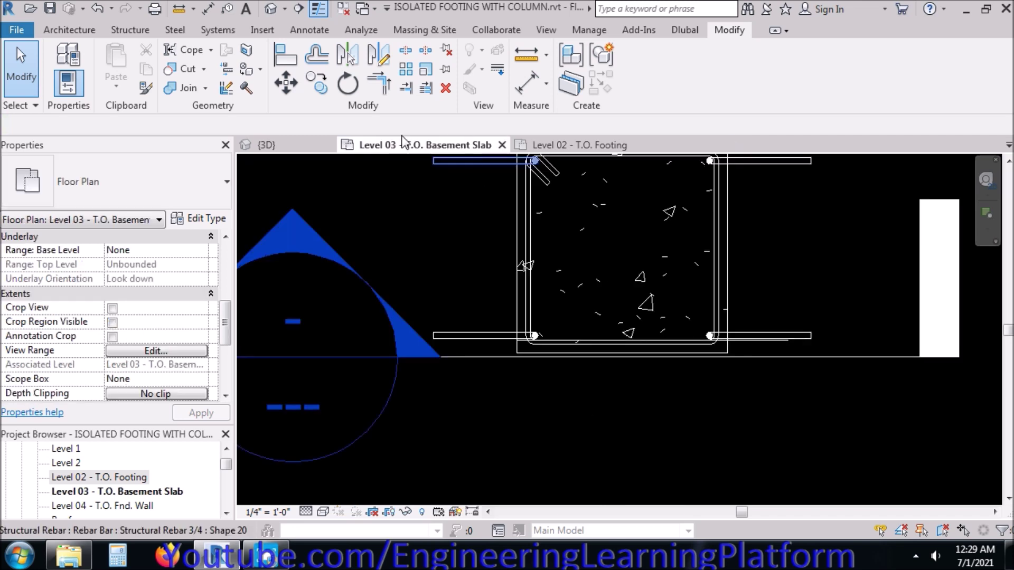
pyautogui.click(307, 8)
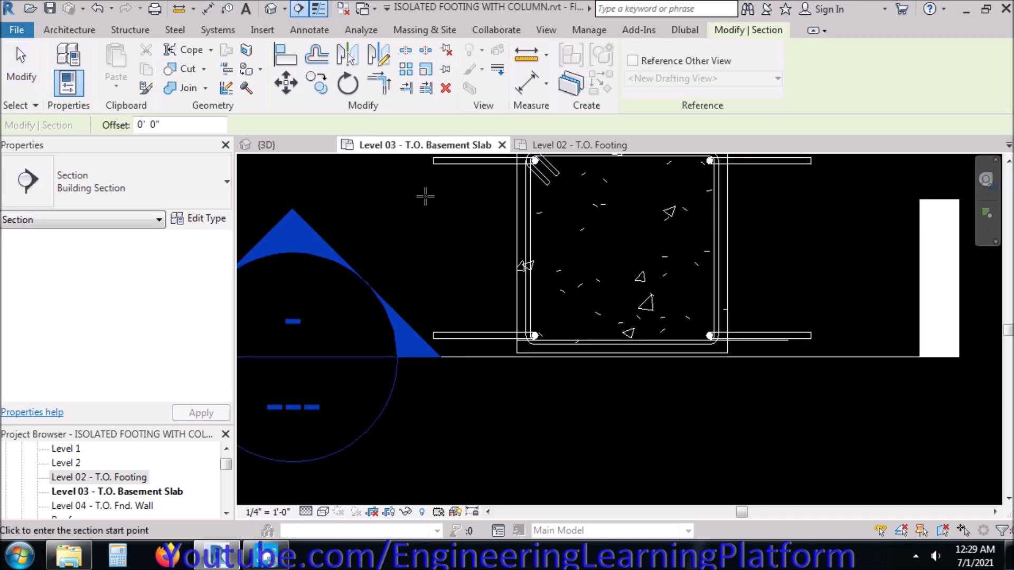
pyautogui.click(377, 177)
pyautogui.scroll(-1, 416, 257)
pyautogui.scroll(-1, 416, 257)
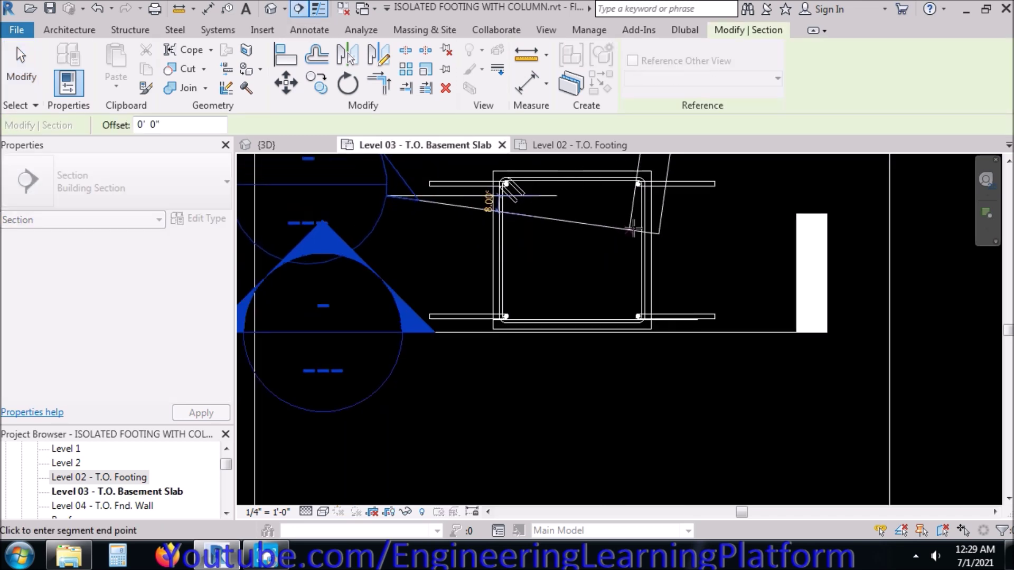
pyautogui.click(738, 196)
pyautogui.scroll(-2, 483, 274)
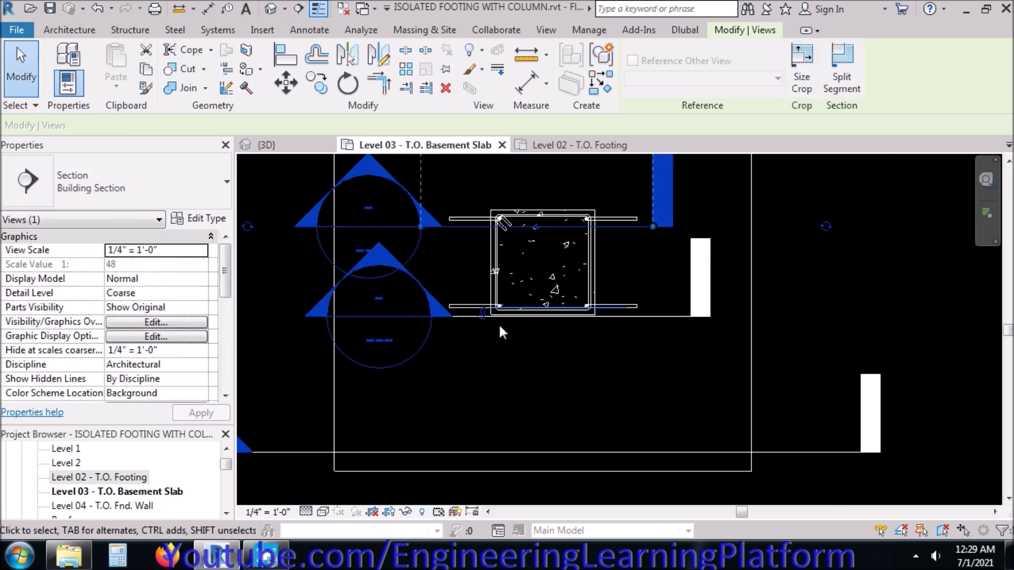
pyautogui.press('Escape')
pyautogui.doubleClick(368, 208)
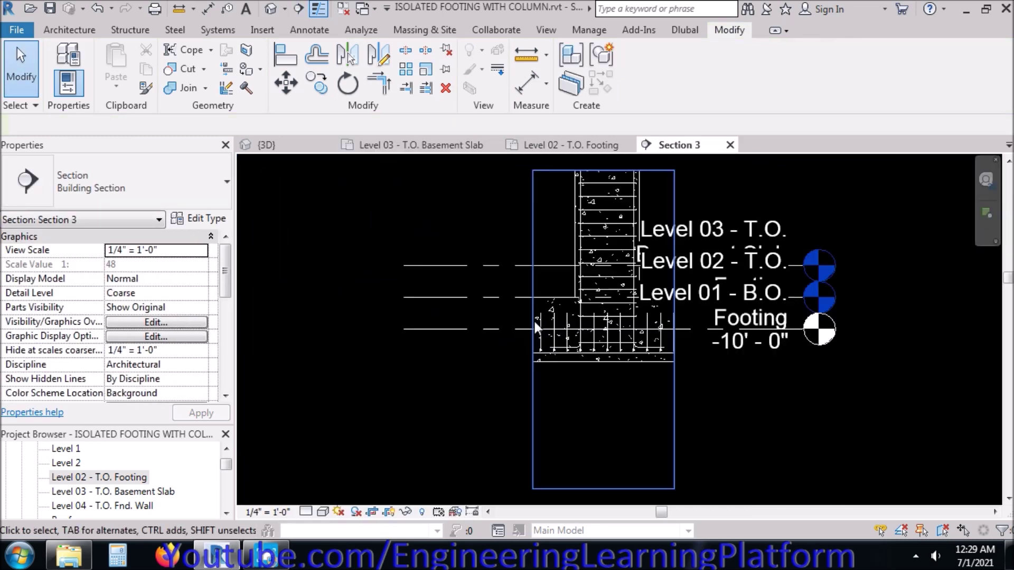
# Extend the crop region of Section 3 upward past the column top, just above Level 04 - T.O. Fnd. Wall
pyautogui.click(530, 246)
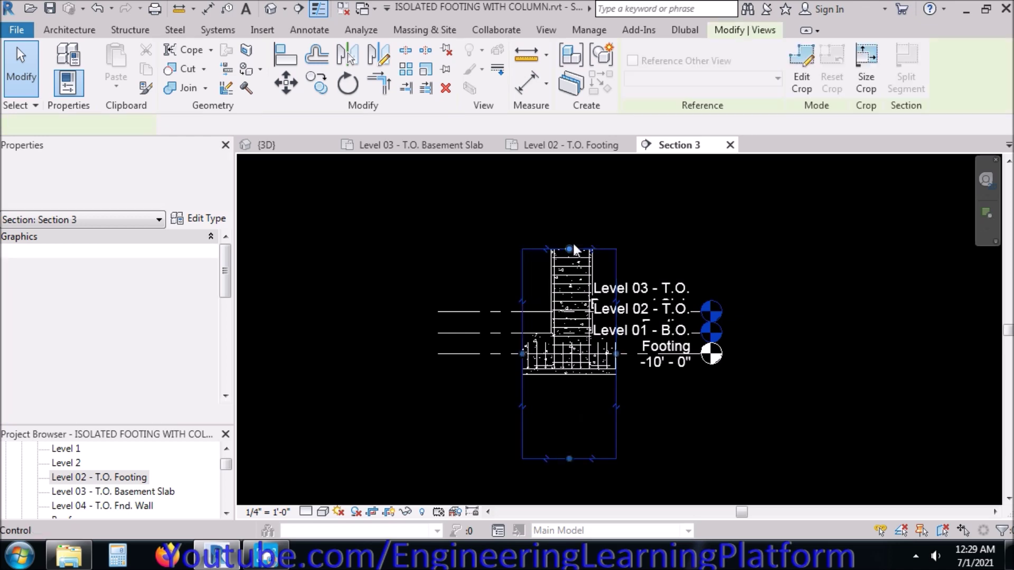
pyautogui.moveTo(569, 249); pyautogui.dragTo(574, 168)
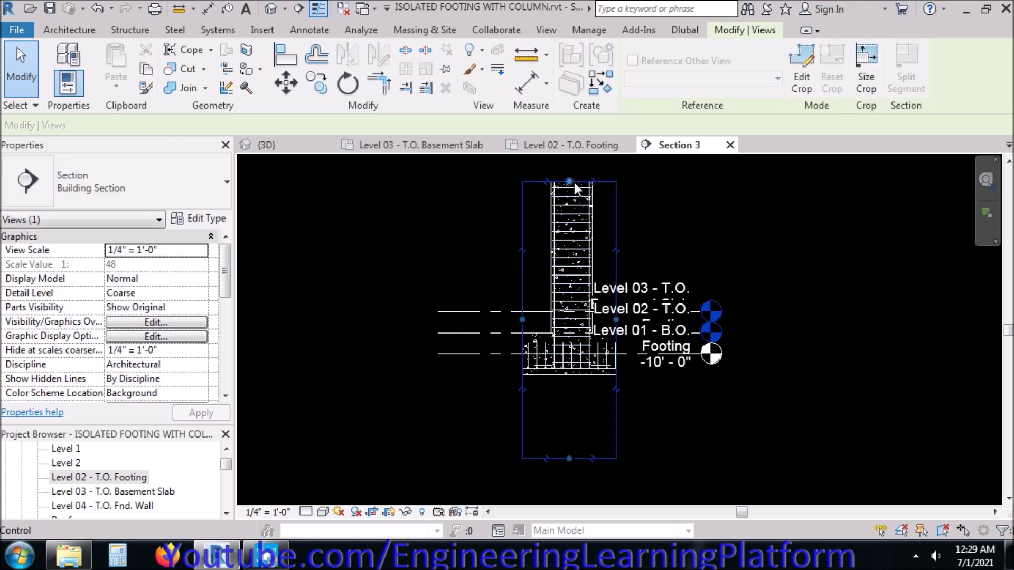
pyautogui.scroll(2, 680, 191)
pyautogui.moveTo(587, 170); pyautogui.dragTo(547, 255, button='middle')
pyautogui.moveTo(546, 255); pyautogui.dragTo(543, 223)
pyautogui.click(544, 215)
pyautogui.click(596, 329)
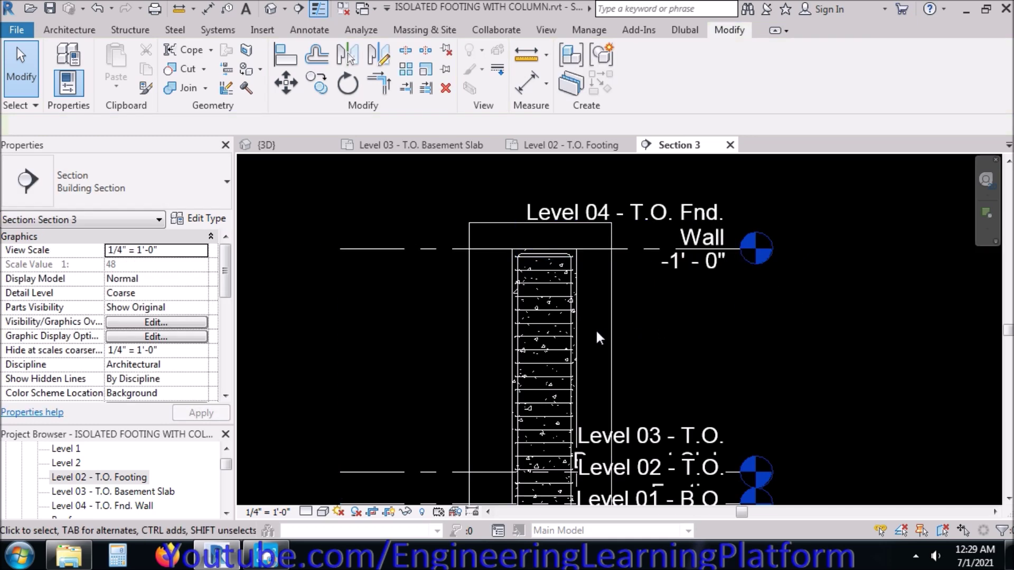
# Review the view visibility states of the two 3/4" bent corner rebars at the column top in Section 3
pyautogui.scroll(4, 584, 281)
pyautogui.moveTo(597, 293)
pyautogui.mouseDown(button='middle')
pyautogui.moveTo(610, 306)
pyautogui.moveTo(622, 264)
pyautogui.mouseUp(button='middle')
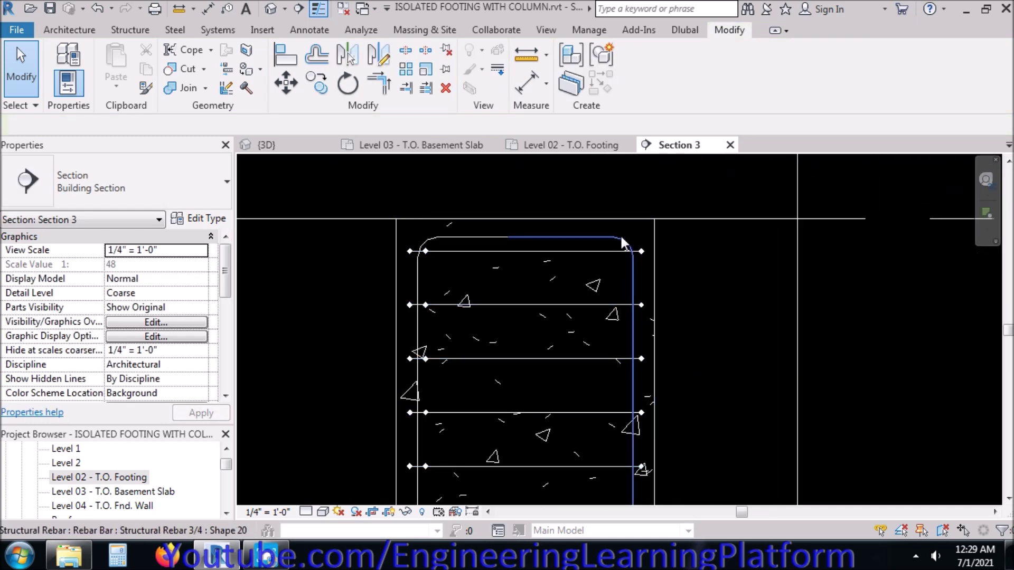
pyautogui.click(492, 239)
pyautogui.keyDown('ctrl'); pyautogui.click(477, 245); pyautogui.keyUp('ctrl')
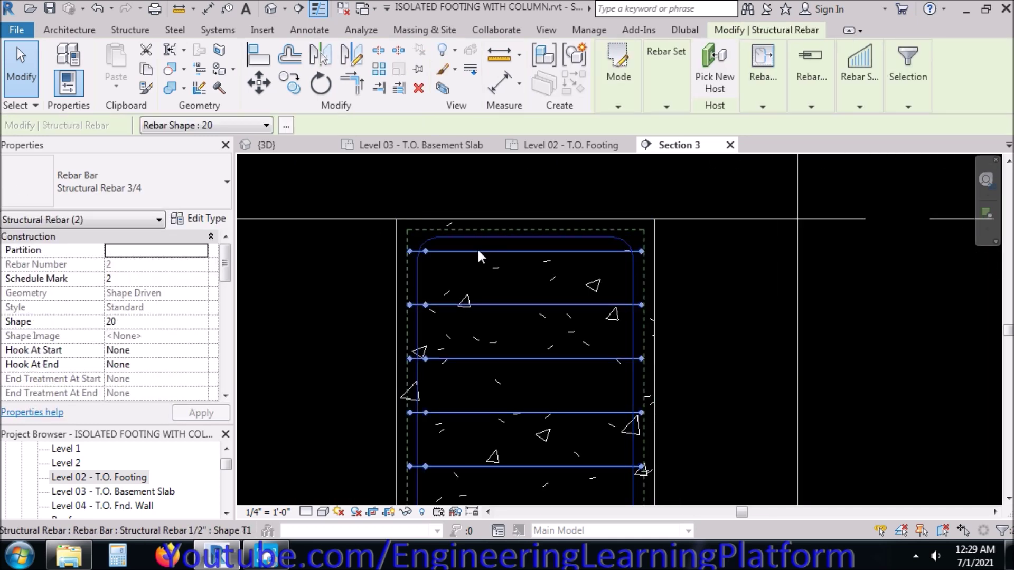
pyautogui.scroll(-3, 230, 266)
pyautogui.scroll(3, 232, 293)
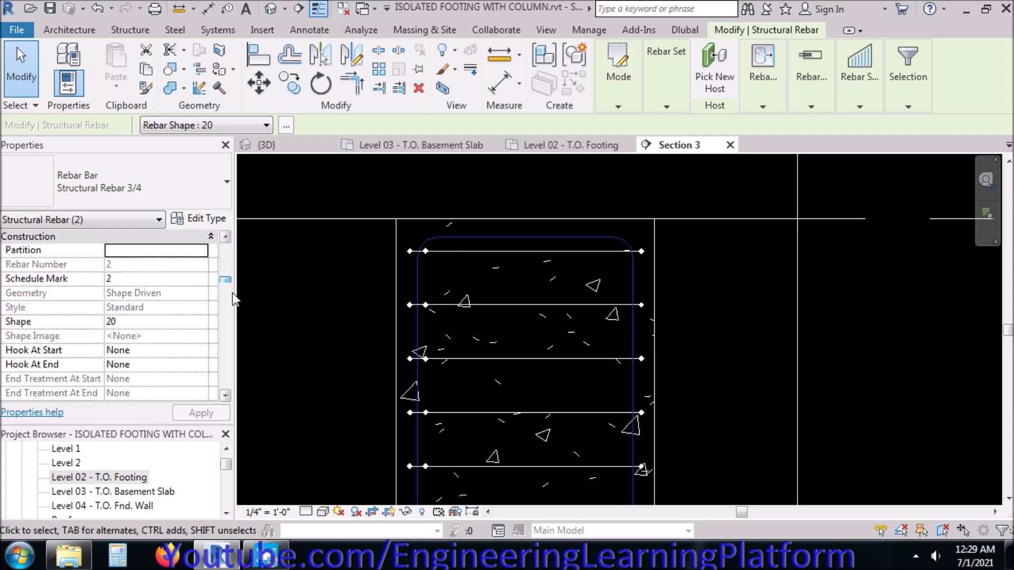
pyautogui.scroll(-3, 212, 286)
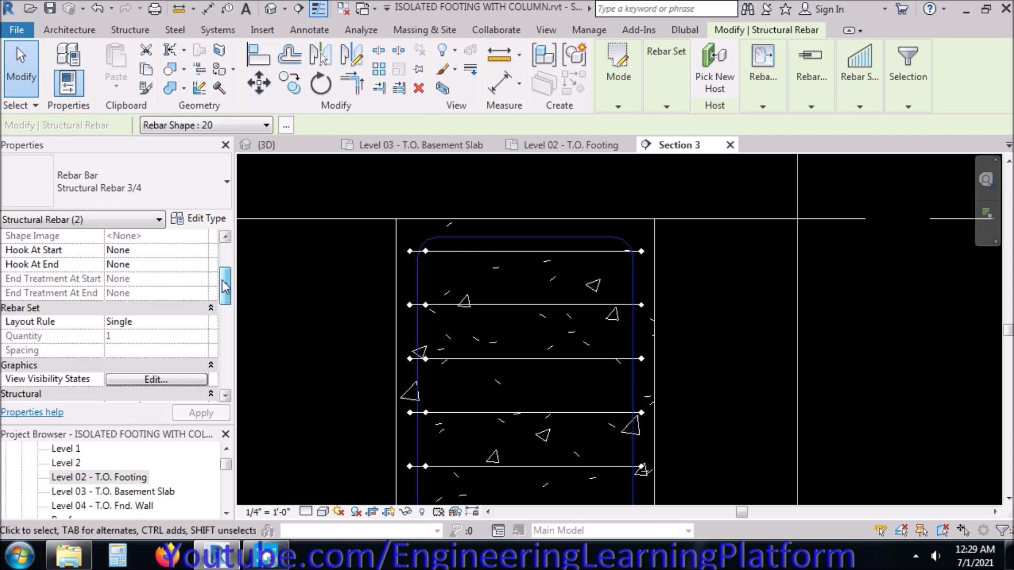
pyautogui.click(156, 309)
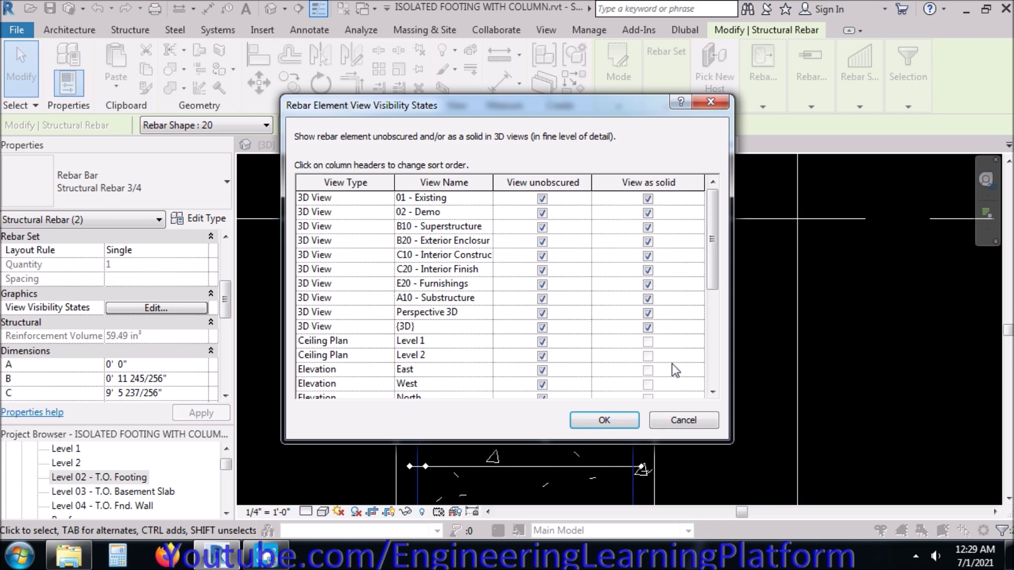
pyautogui.click(647, 342)
pyautogui.click(623, 421)
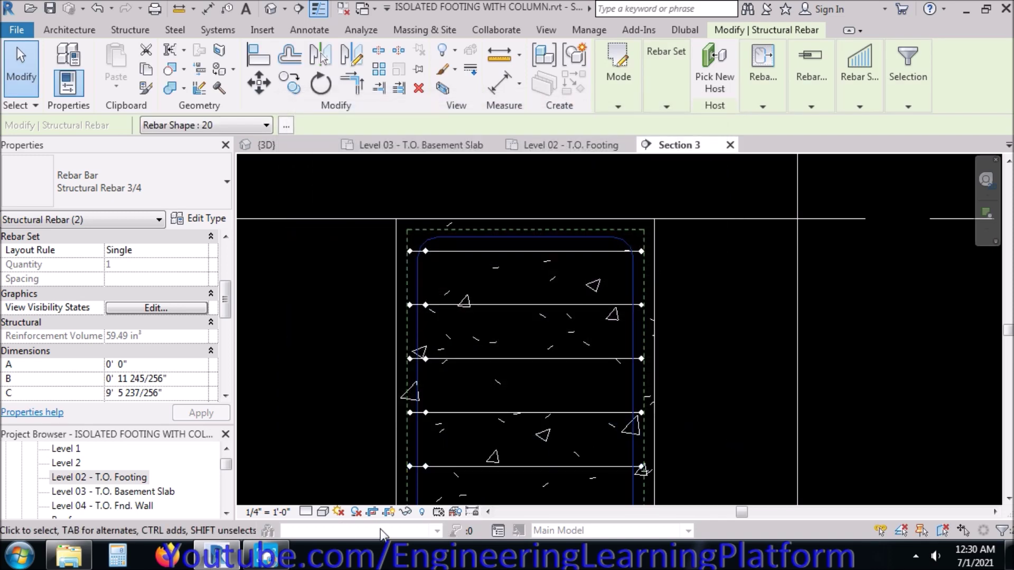
# Set the detail level of Section 3 to Fine and clear the rebar selection
pyautogui.click(306, 512)
pyautogui.click(312, 495)
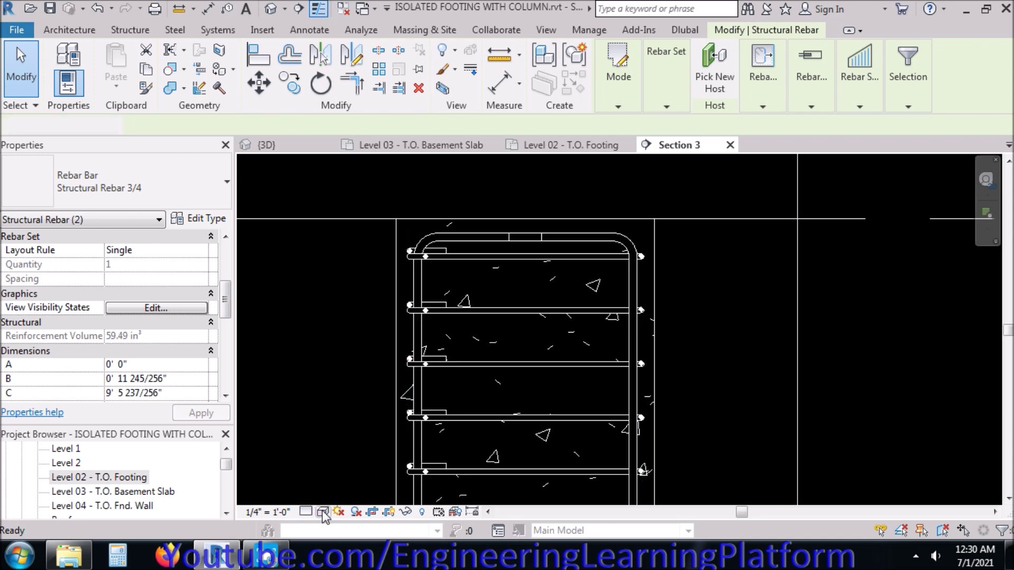
pyautogui.press('Escape')
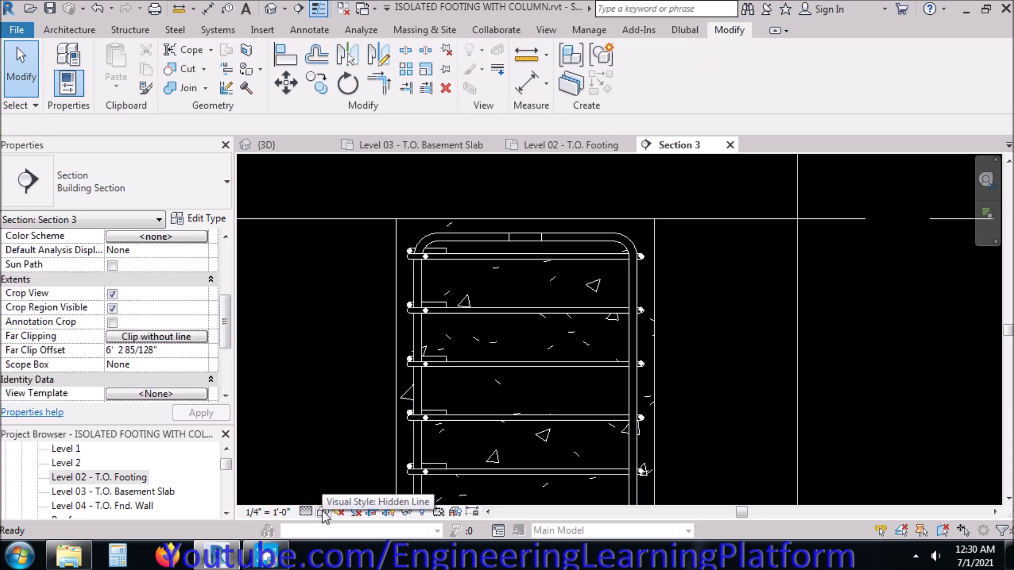
# Move one overlapping 3/4" corner rebar at the column top in Section 3 down so its bend lies below the opposite bar's
pyautogui.click(565, 240)
pyautogui.scroll(3, 566, 240)
pyautogui.moveTo(563, 236); pyautogui.dragTo(550, 251)
pyautogui.click(916, 262)
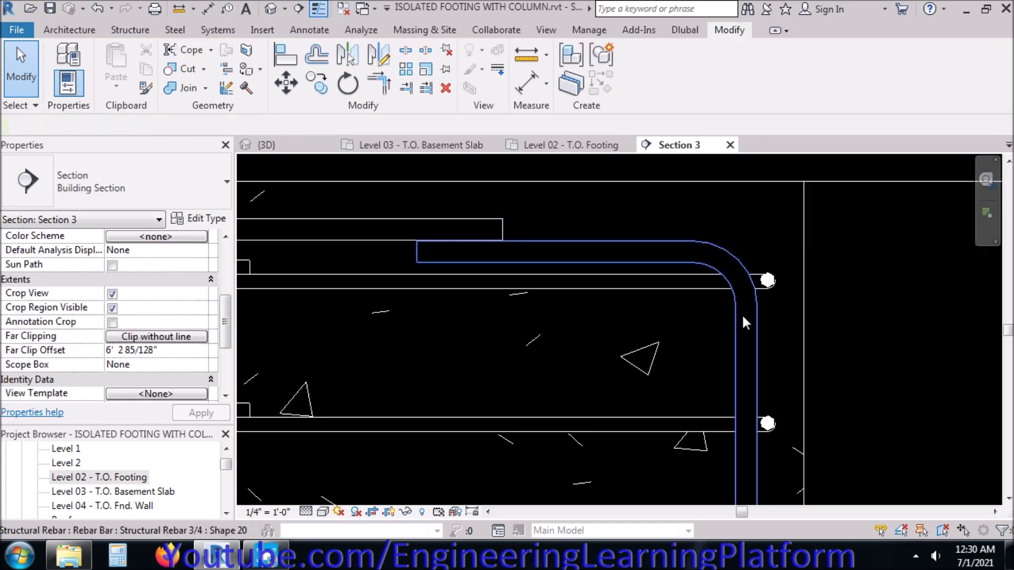
pyautogui.scroll(-5, 742, 313)
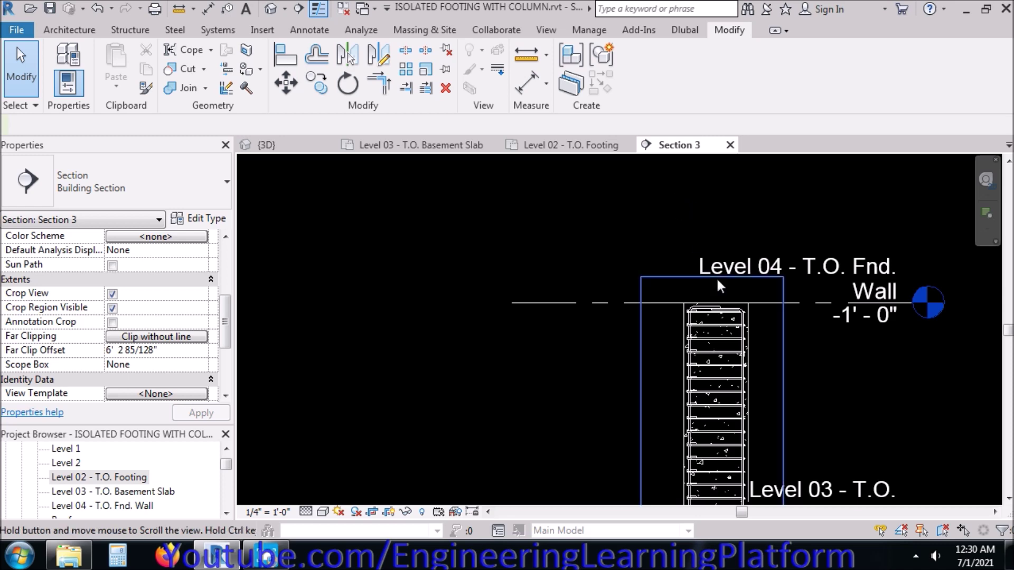
pyautogui.moveTo(520, 390); pyautogui.dragTo(408, 218, button='middle')
pyautogui.scroll(-3, 473, 387)
# Unhide the hidden footing elements and their rebars in the 3D view, and leave Reveal Hidden Elements mode
pyautogui.click(275, 145)
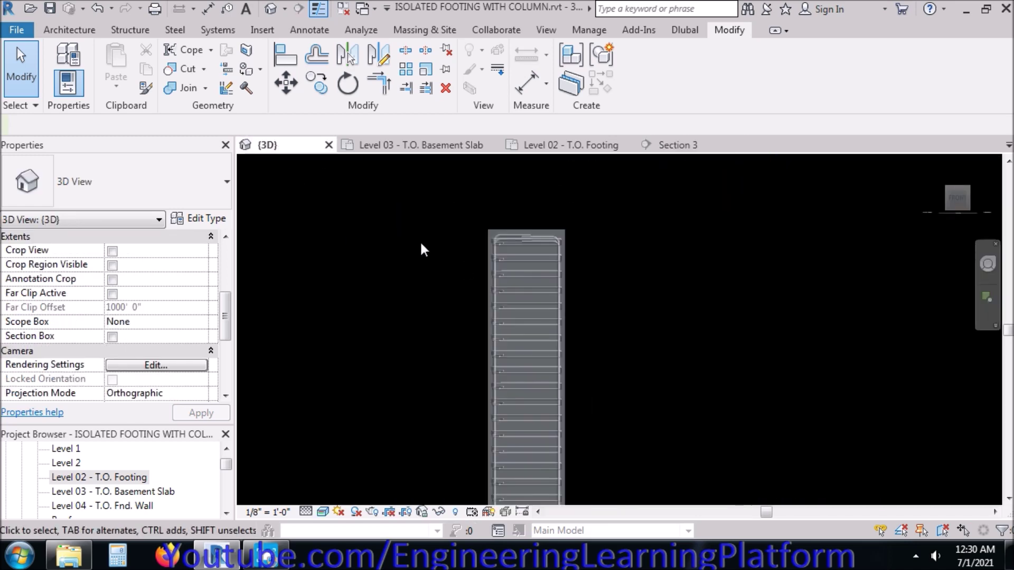
pyautogui.keyDown('shift'); pyautogui.moveTo(402, 235); pyautogui.dragTo(486, 383, button='middle'); pyautogui.keyUp('shift')
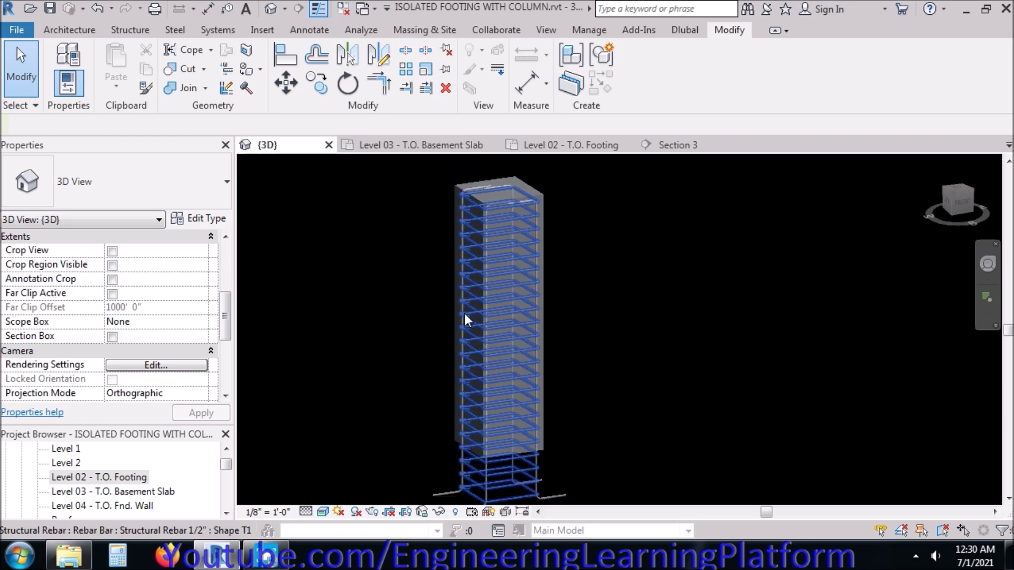
pyautogui.click(455, 511)
pyautogui.moveTo(313, 264); pyautogui.dragTo(698, 322)
pyautogui.rightClick(697, 321)
pyautogui.moveTo(792, 203)
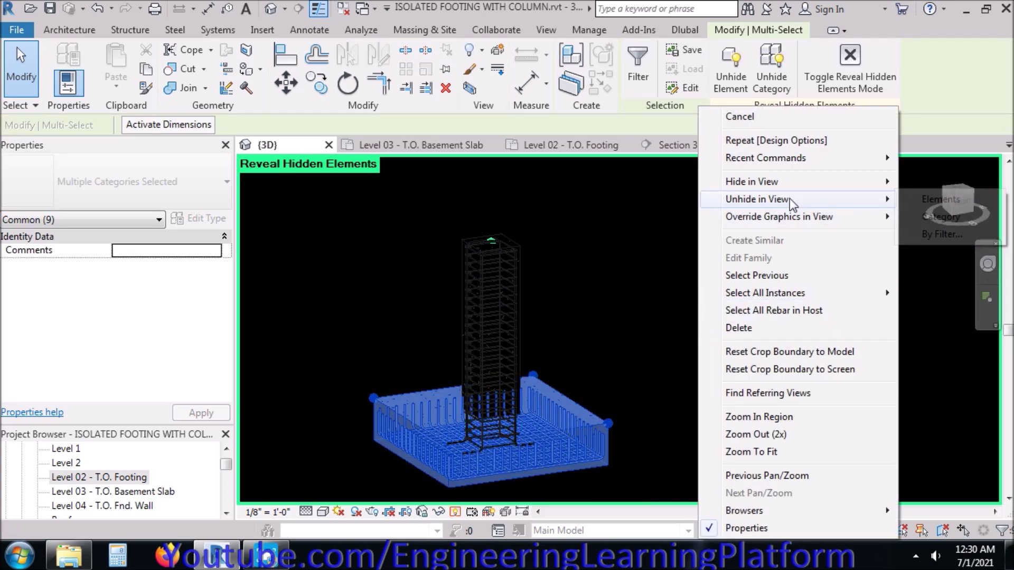
pyautogui.click(943, 198)
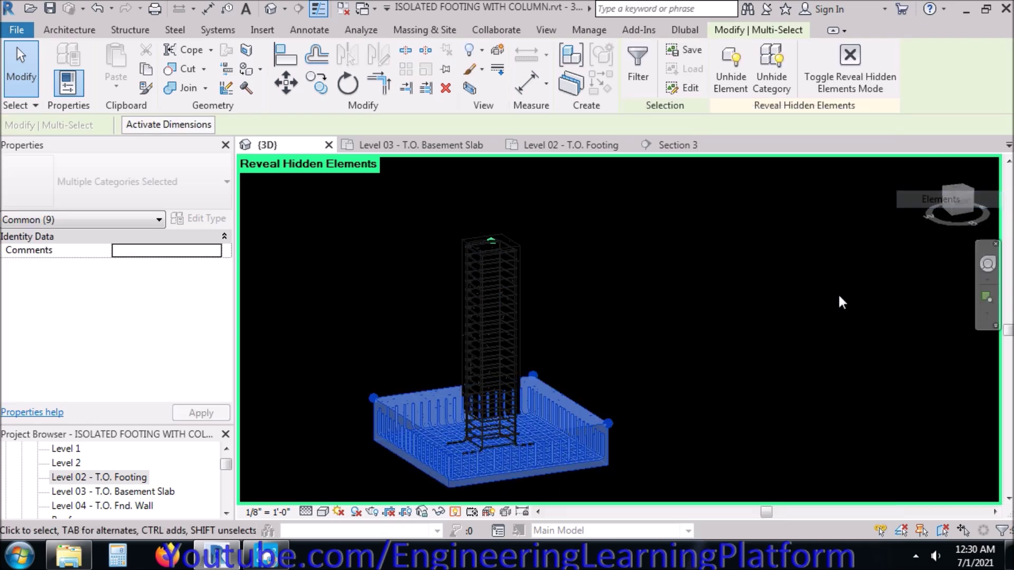
pyautogui.click(723, 314)
pyautogui.click(455, 512)
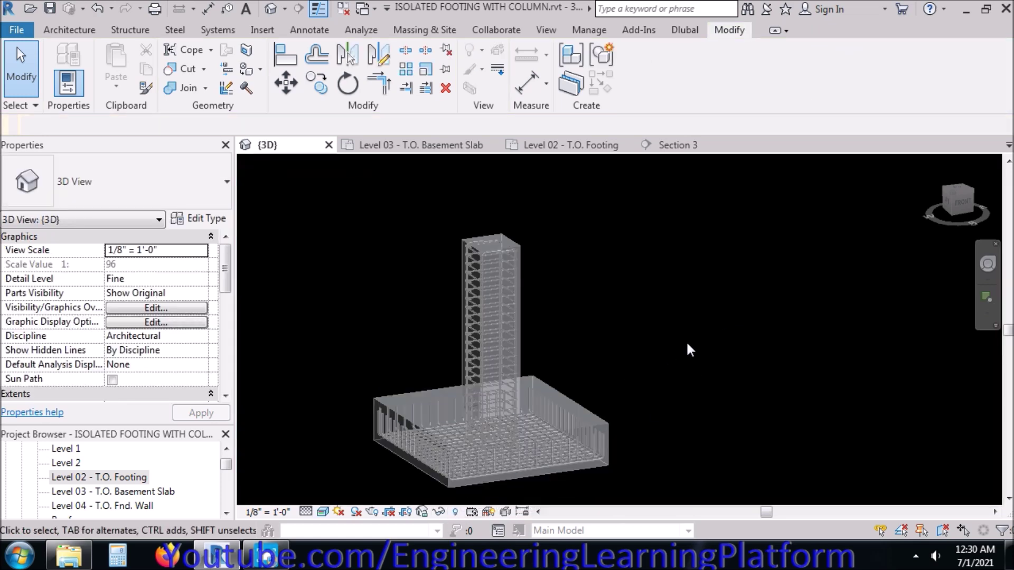
# Change the visual style of the 3D view showing the footing and column
pyautogui.moveTo(622, 379); pyautogui.dragTo(699, 332, button='middle')
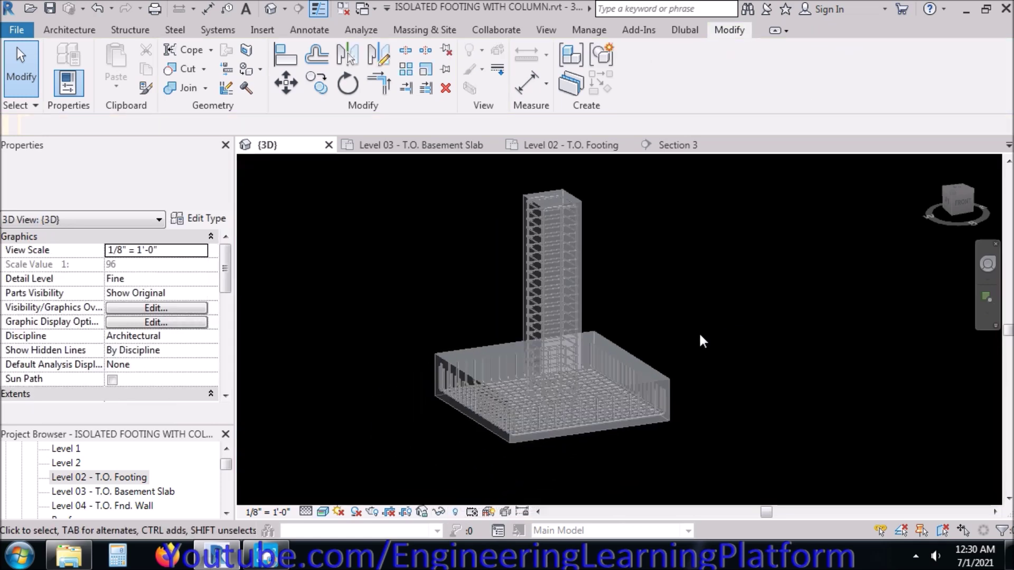
pyautogui.click(320, 512)
pyautogui.click(338, 480)
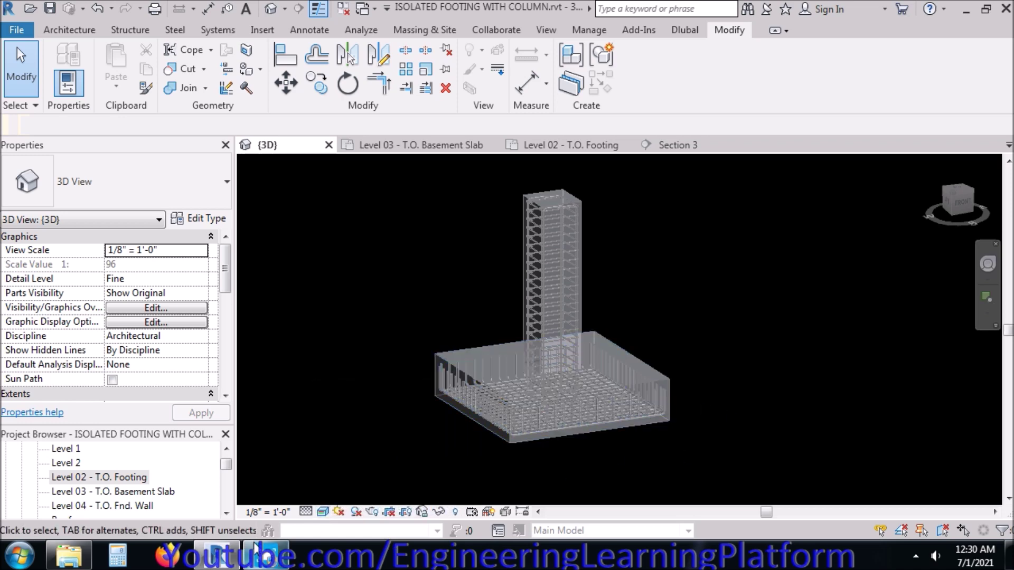
pyautogui.click(323, 512)
pyautogui.click(364, 480)
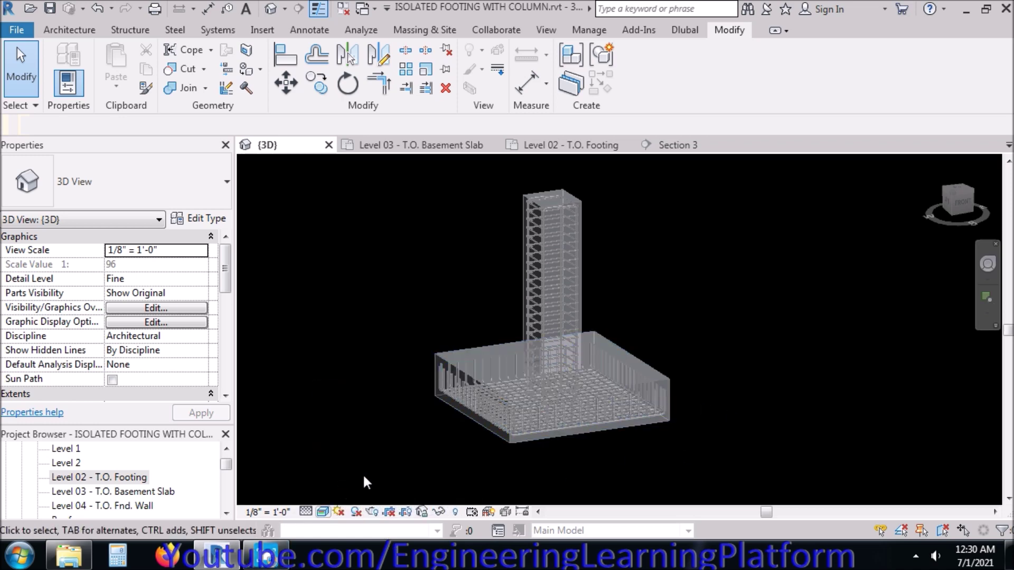
# Examine the footing's rebar mesh and the column reinforcement in 3D from several angles and distances
pyautogui.scroll(5, 560, 402)
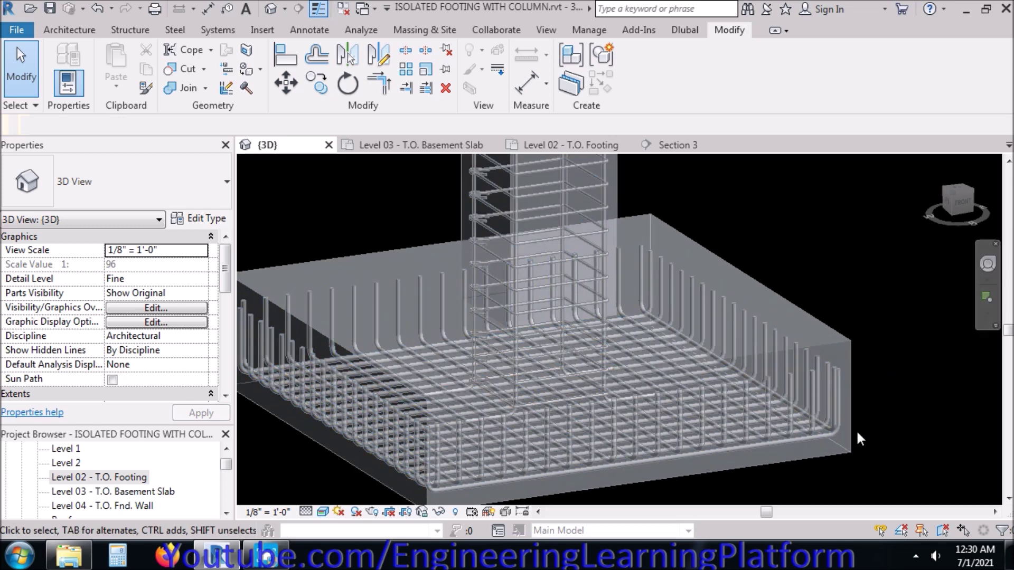
pyautogui.moveTo(861, 433); pyautogui.dragTo(762, 274, button='middle')
pyautogui.scroll(-3, 763, 443)
pyautogui.moveTo(763, 443); pyautogui.dragTo(673, 346, button='middle')
pyautogui.keyDown('shift'); pyautogui.moveTo(668, 290); pyautogui.dragTo(645, 346, button='middle'); pyautogui.keyUp('shift')
pyautogui.scroll(5, 620, 396)
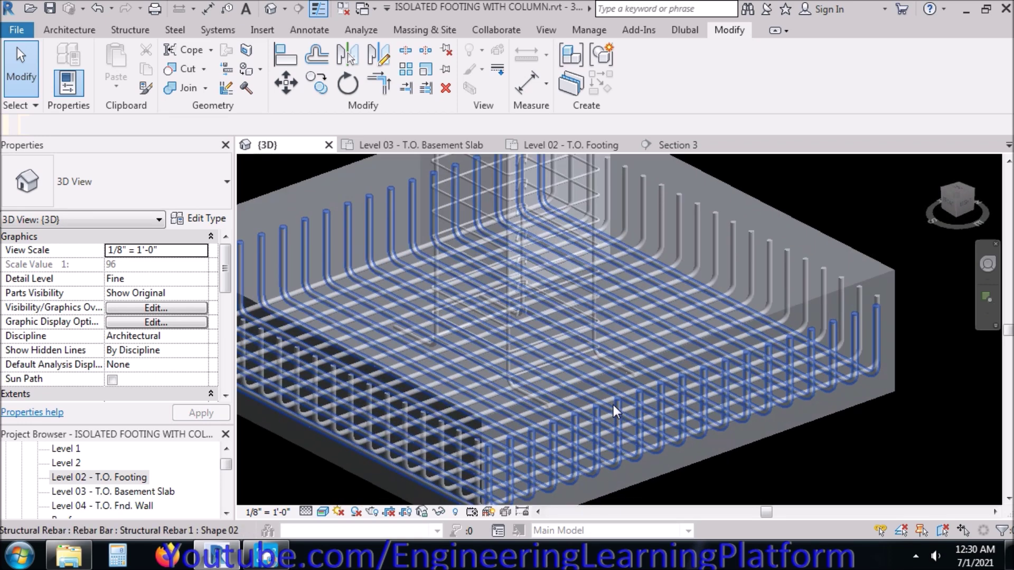
pyautogui.scroll(-5, 615, 410)
pyautogui.keyDown('shift'); pyautogui.moveTo(617, 410); pyautogui.dragTo(598, 486, button='middle'); pyautogui.keyUp('shift')
pyautogui.moveTo(717, 489)
pyautogui.keyDown('shift'); pyautogui.mouseDown(button='middle')
pyautogui.moveTo(704, 493)
pyautogui.moveTo(715, 480)
pyautogui.mouseUp(button='middle'); pyautogui.keyUp('shift')
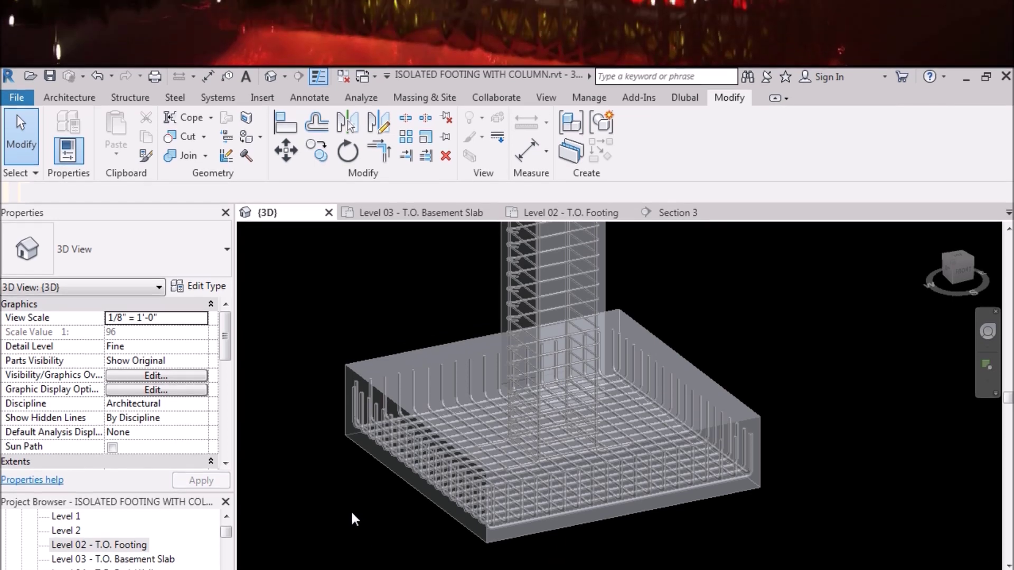